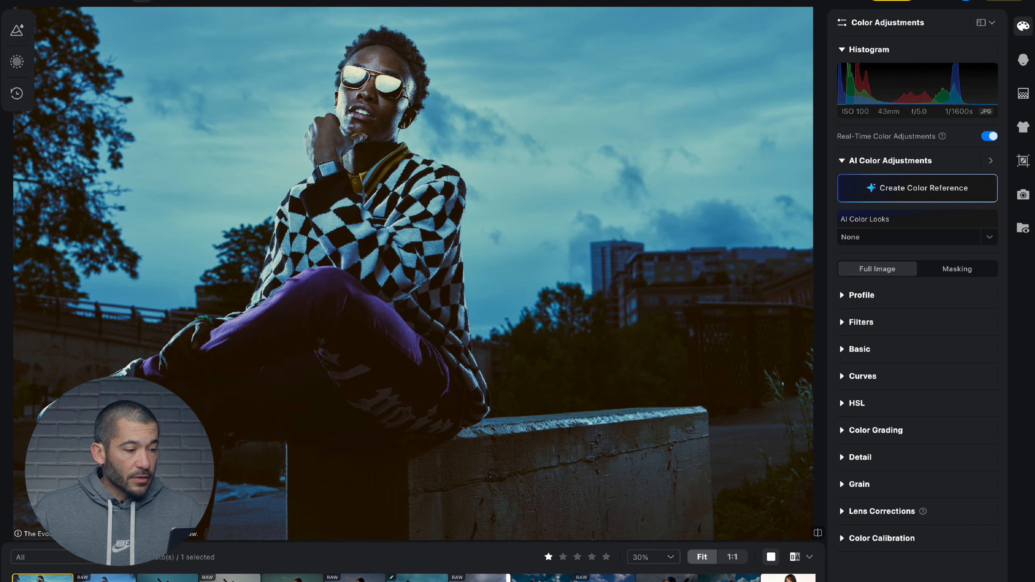
Compare the teal-graded edits of the sunglasses portrait, the shirtless boxer and the hand-wrapping woman with their unedited RAW versions
{"action": "key", "text": "Right"}
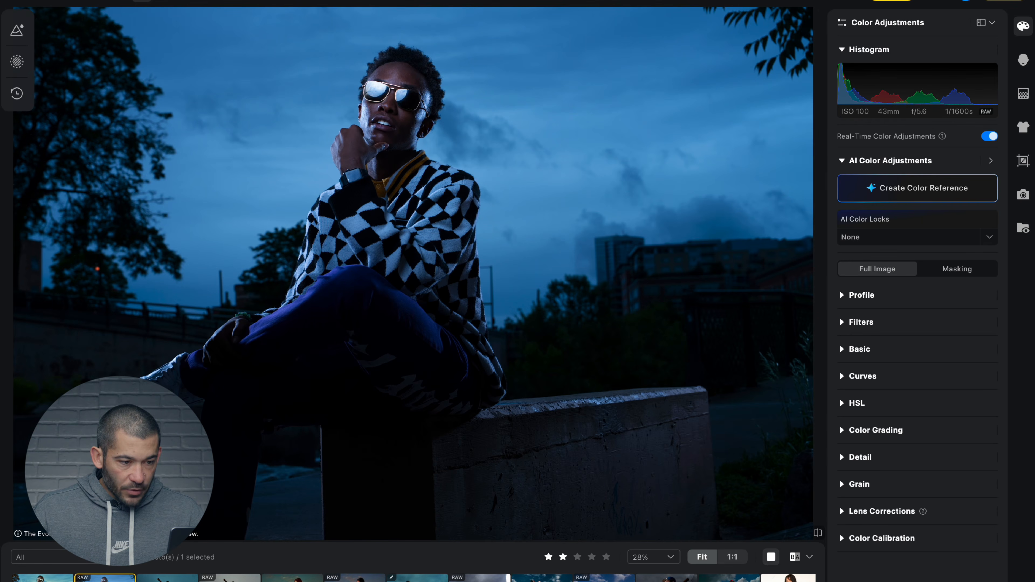
{"action": "key", "text": "Left"}
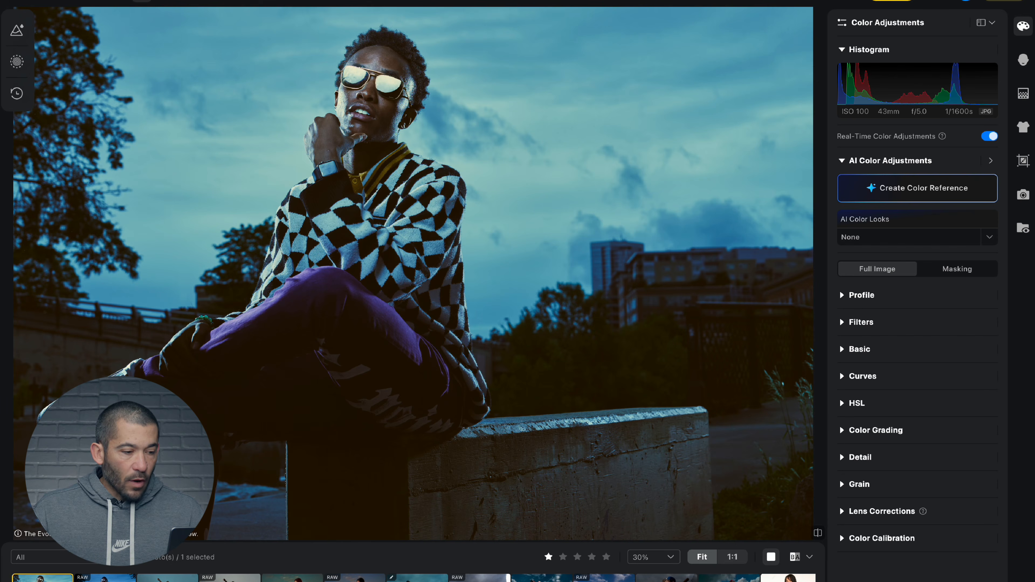
{"action": "left_click", "coordinate": [167, 577]}
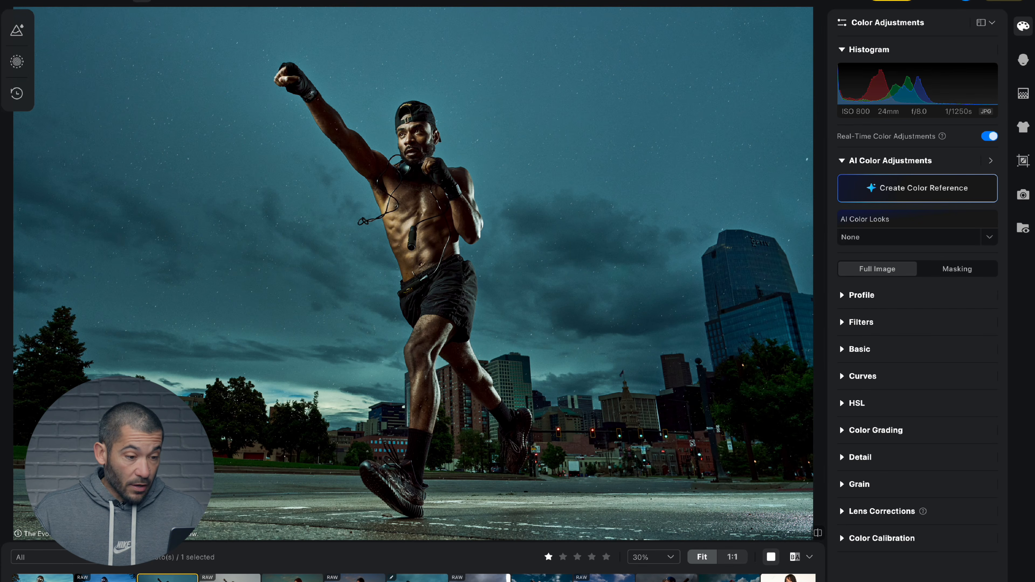
{"action": "key", "text": "Right"}
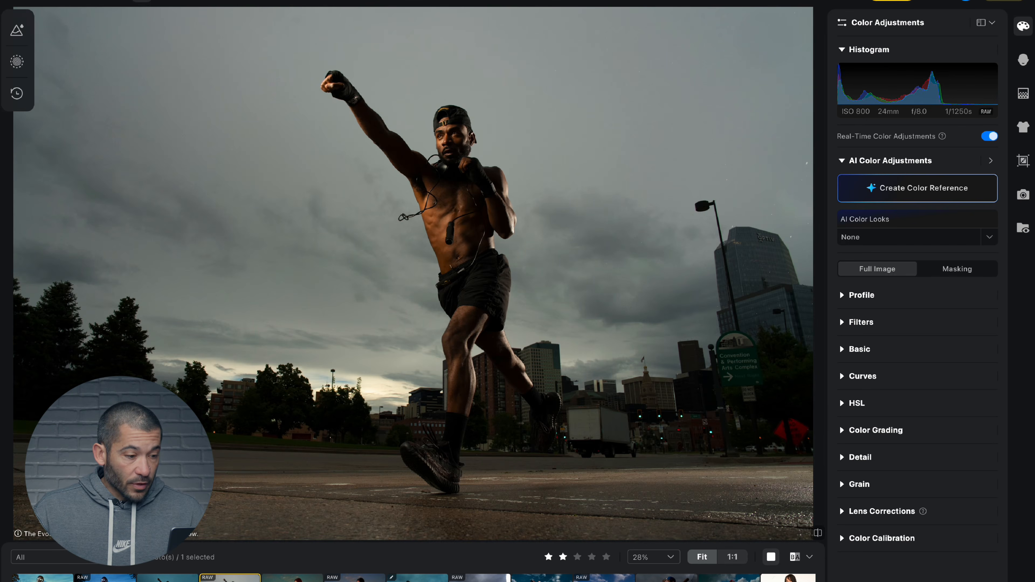
{"action": "key", "text": "Left"}
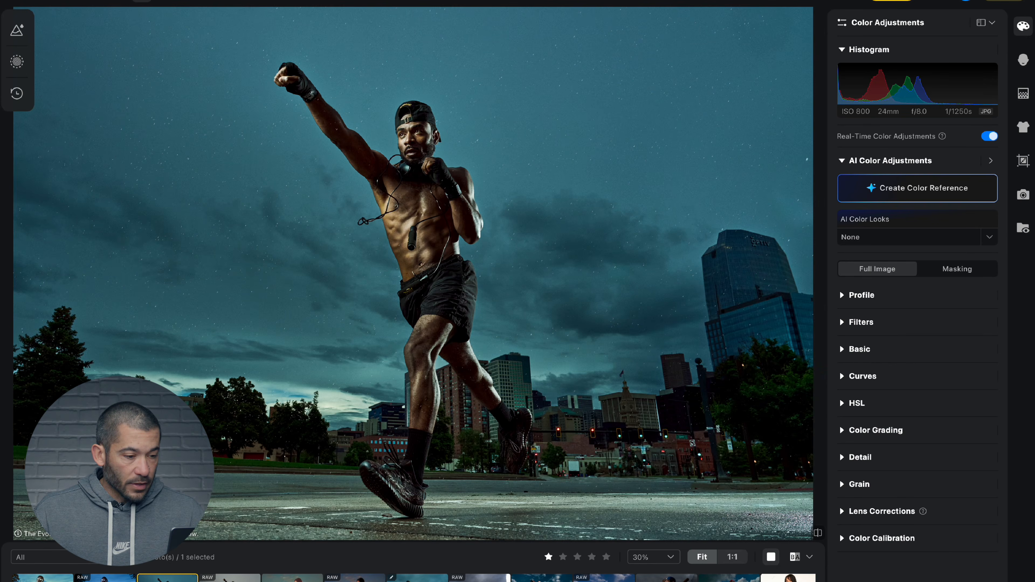
{"action": "key", "text": "Right"}
{"action": "key", "text": "Right"}
{"action": "key", "text": "Right"}
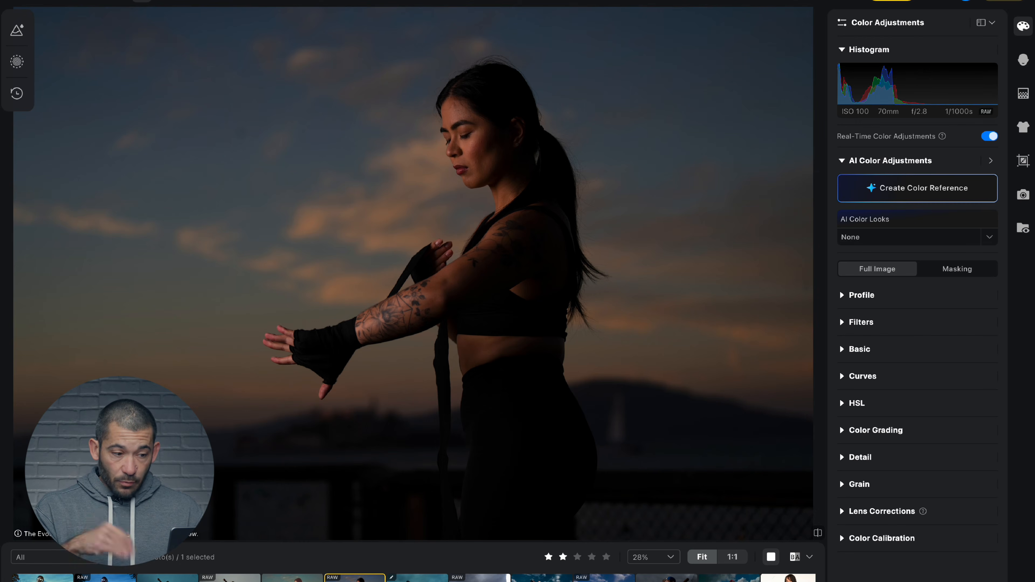
{"action": "key", "text": "Left"}
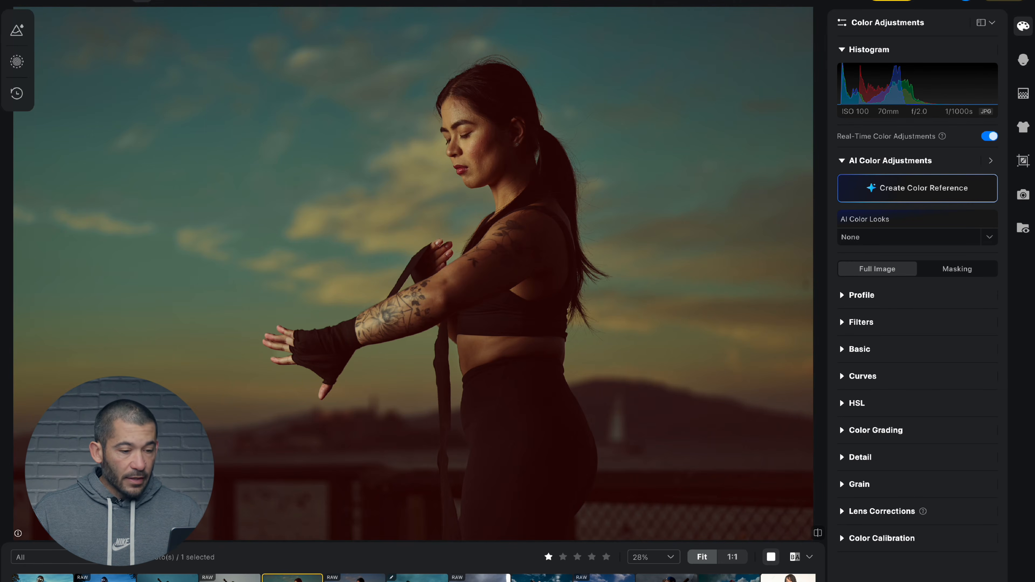
Remove the applied DSC01025 (1) AI color look from the JPG of the baseball pitcher under the cloudy sky
{"action": "left_click", "coordinate": [479, 579]}
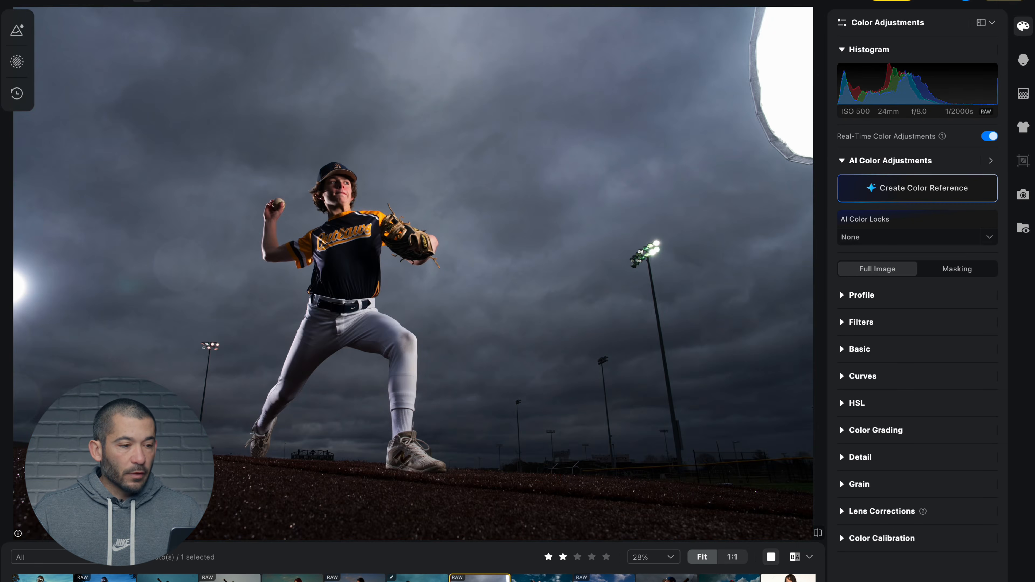
{"action": "key", "text": "Left"}
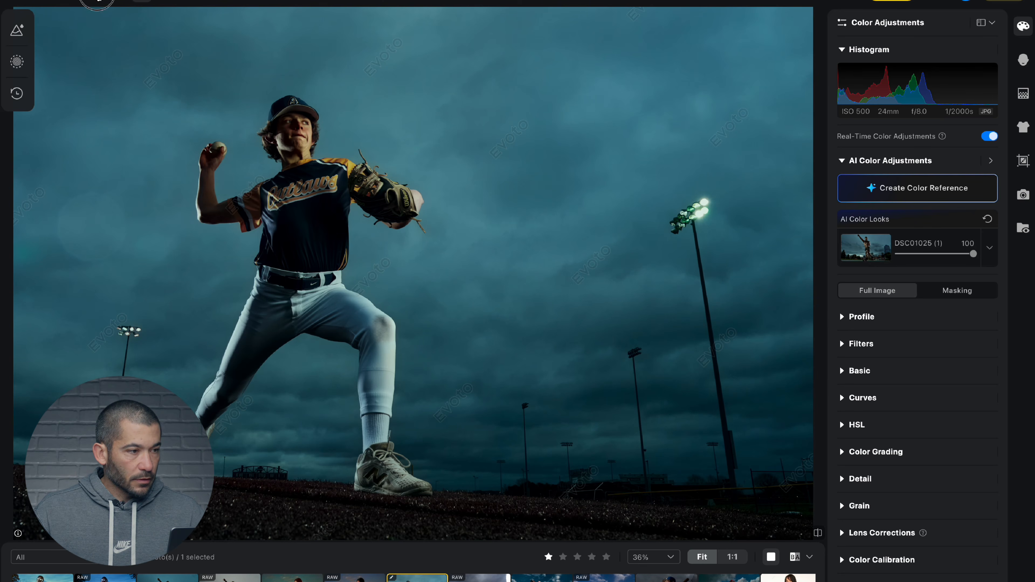
{"action": "left_click", "coordinate": [96, 2]}
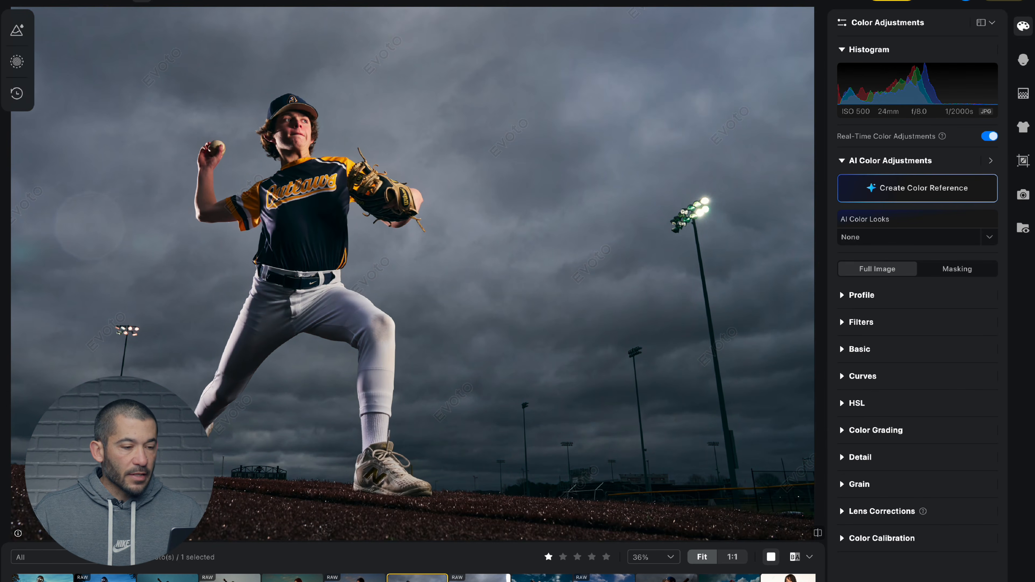
Review the pitcher's RAW file, the other baseball edits, the studio portrait, the hunter and the poolside photo for their color styles
{"action": "key", "text": "Right"}
{"action": "key", "text": "Right"}
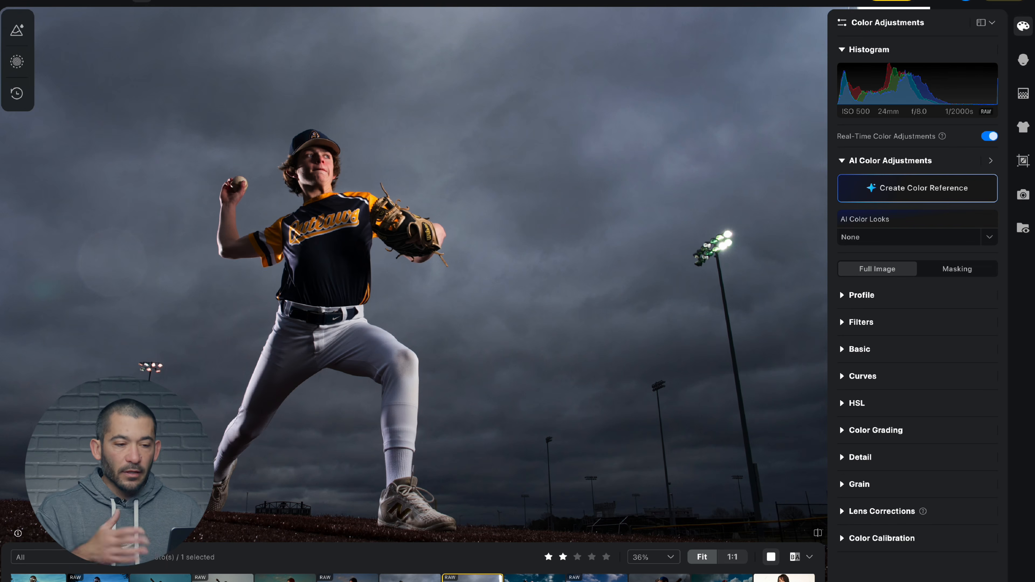
{"action": "key", "text": "Right"}
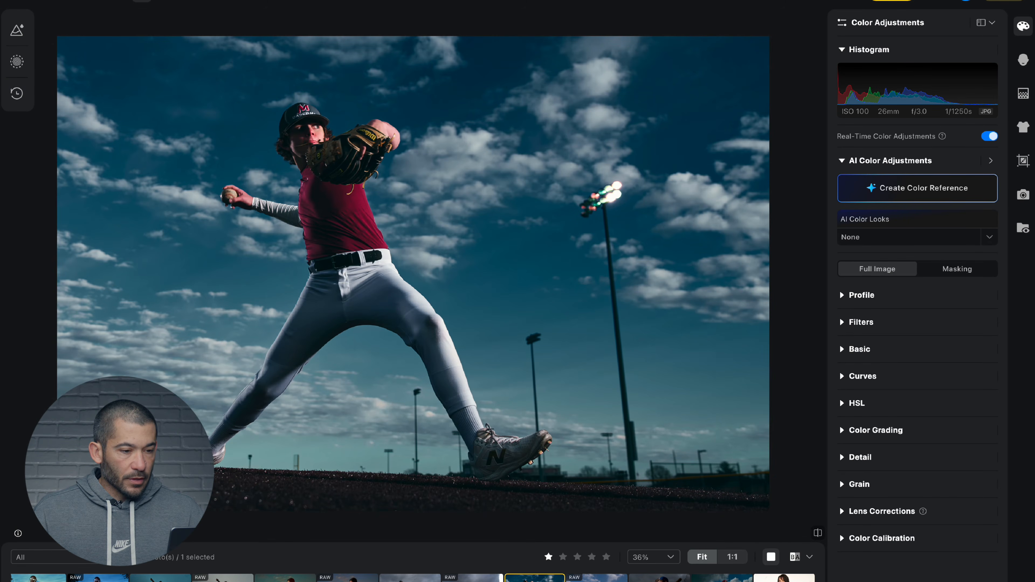
{"action": "key", "text": "Right"}
{"action": "key", "text": "Left"}
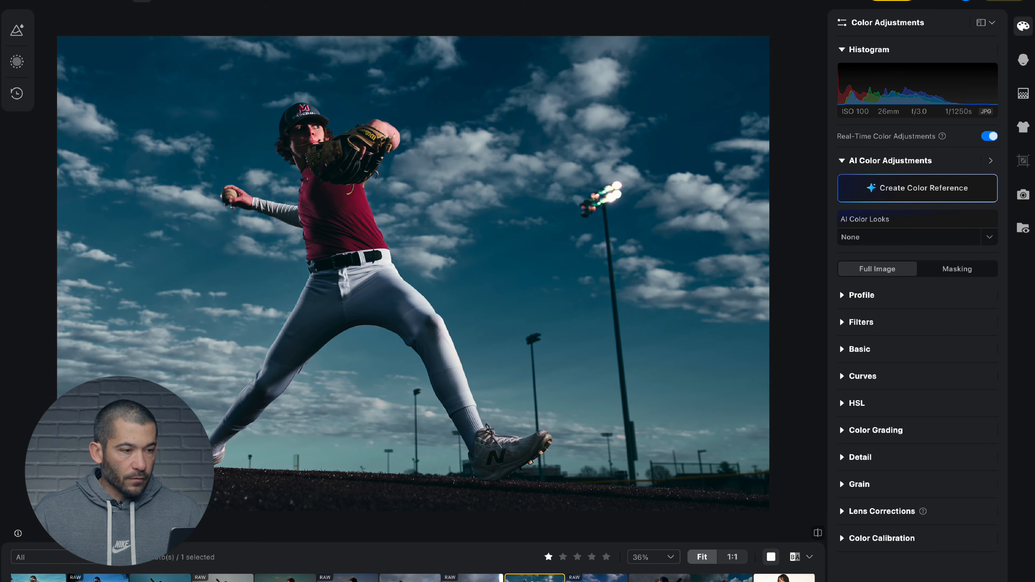
{"action": "key", "text": "Right"}
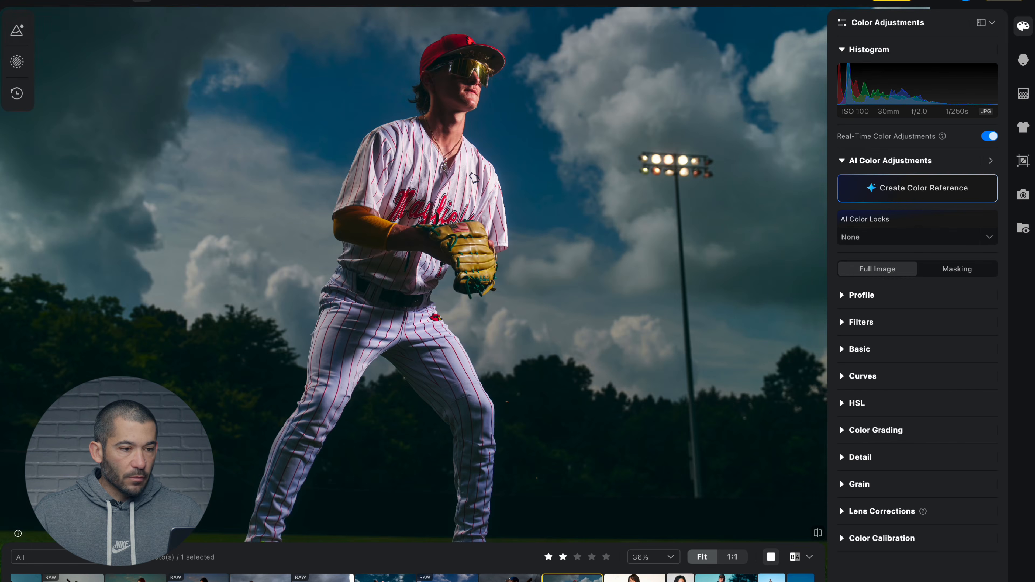
{"action": "left_click", "coordinate": [510, 579]}
{"action": "left_click", "coordinate": [572, 579]}
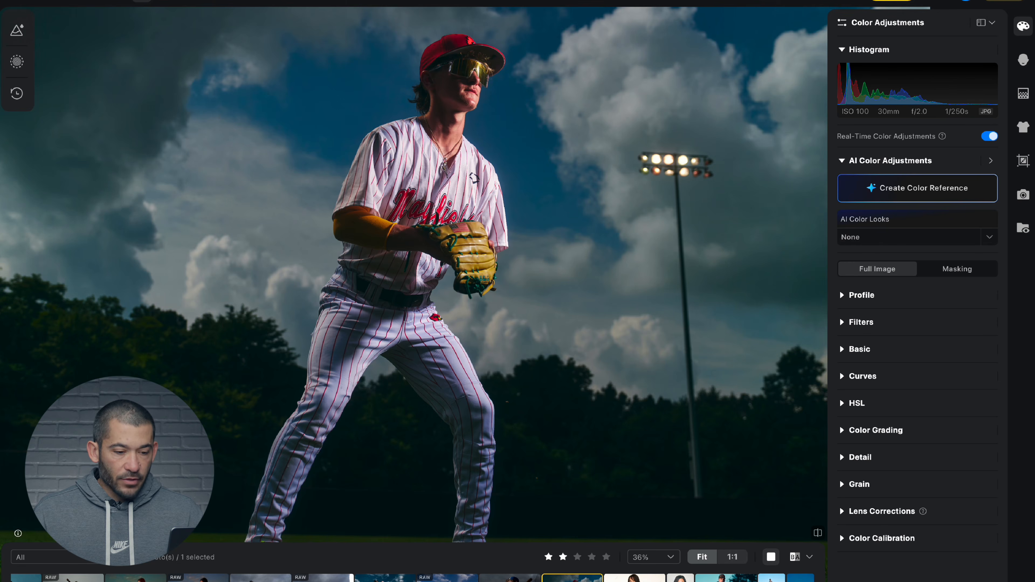
{"action": "key", "text": "Right"}
{"action": "key", "text": "Right"}
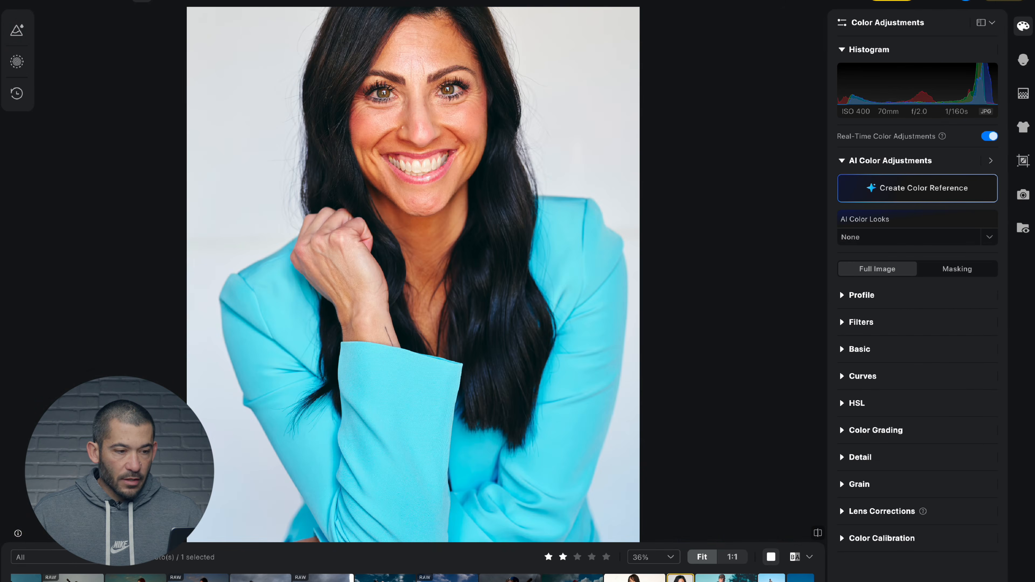
{"action": "key", "text": "Right"}
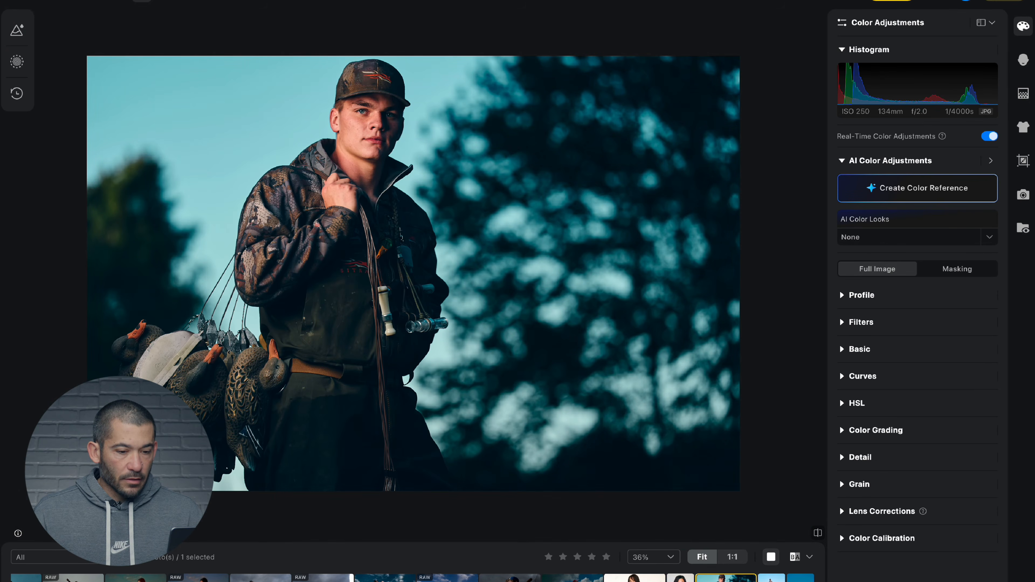
{"action": "key", "text": "Right"}
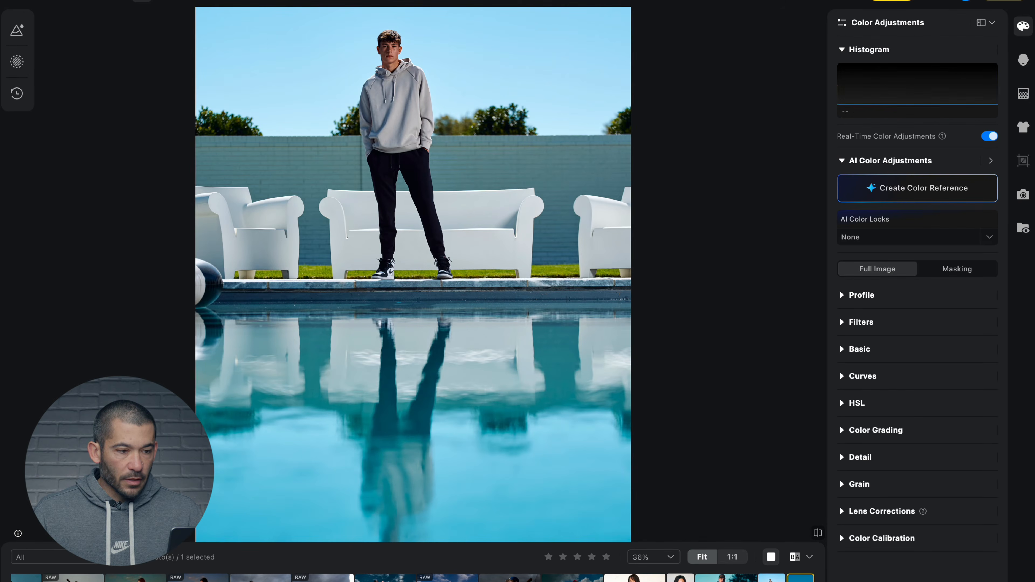
{"action": "key", "text": "Right"}
{"action": "key", "text": "Left"}
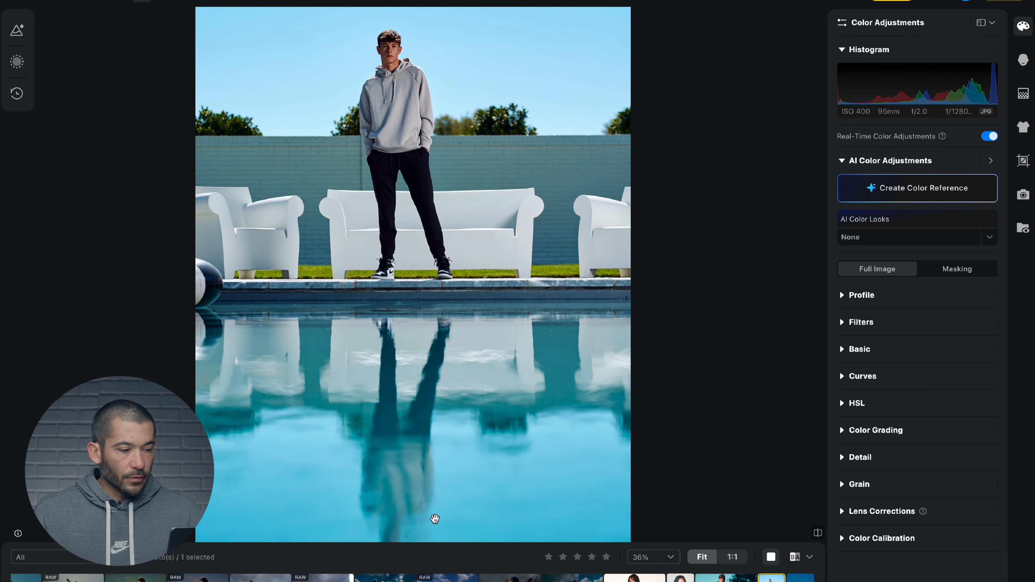
Compare the gray-sky baseball pitcher JPG with the teal-graded boxer JPG as a possible color reference
{"action": "scroll", "coordinate": [448, 578], "scroll_direction": "left", "scroll_amount": 4}
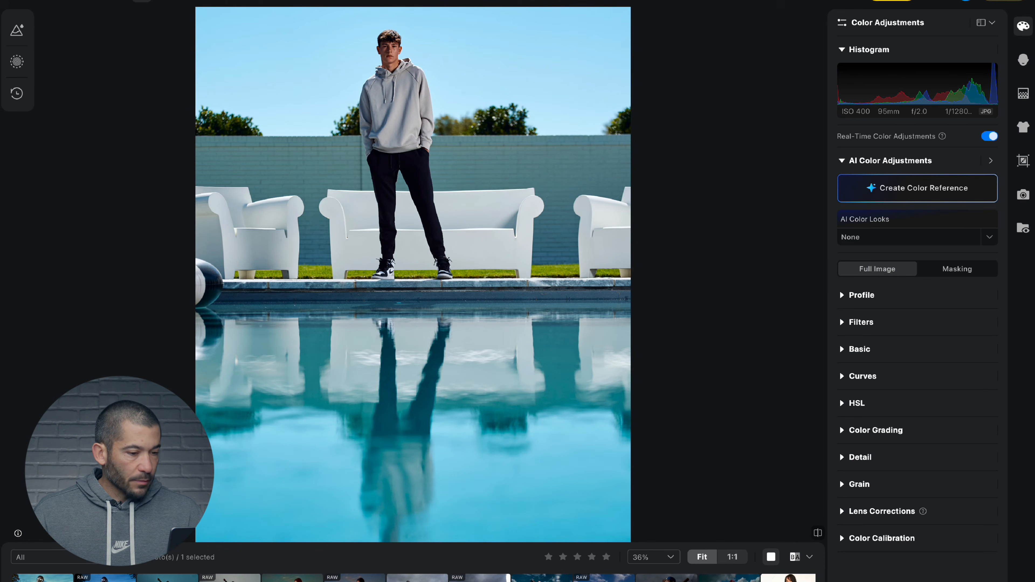
{"action": "left_click", "coordinate": [417, 578]}
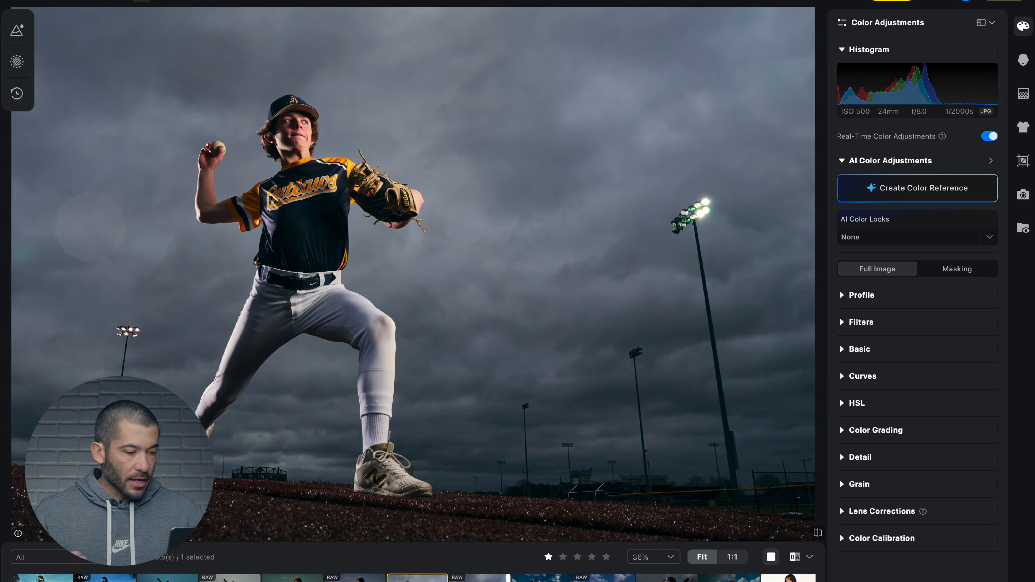
{"action": "key", "text": "Left"}
{"action": "key", "text": "Left"}
{"action": "key", "text": "Left"}
{"action": "key", "text": "Left"}
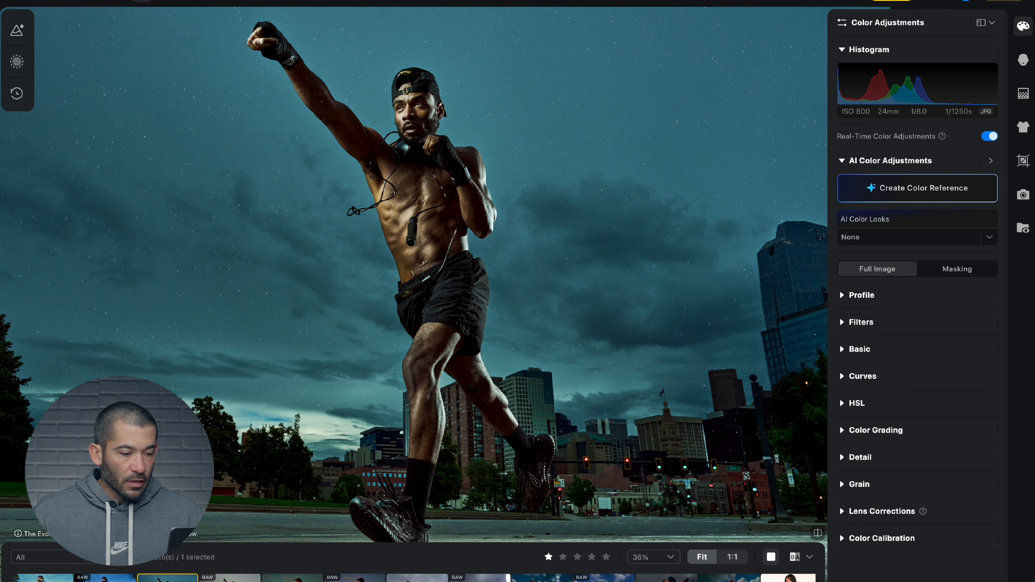
{"action": "left_click", "coordinate": [417, 579]}
{"action": "left_click", "coordinate": [167, 579]}
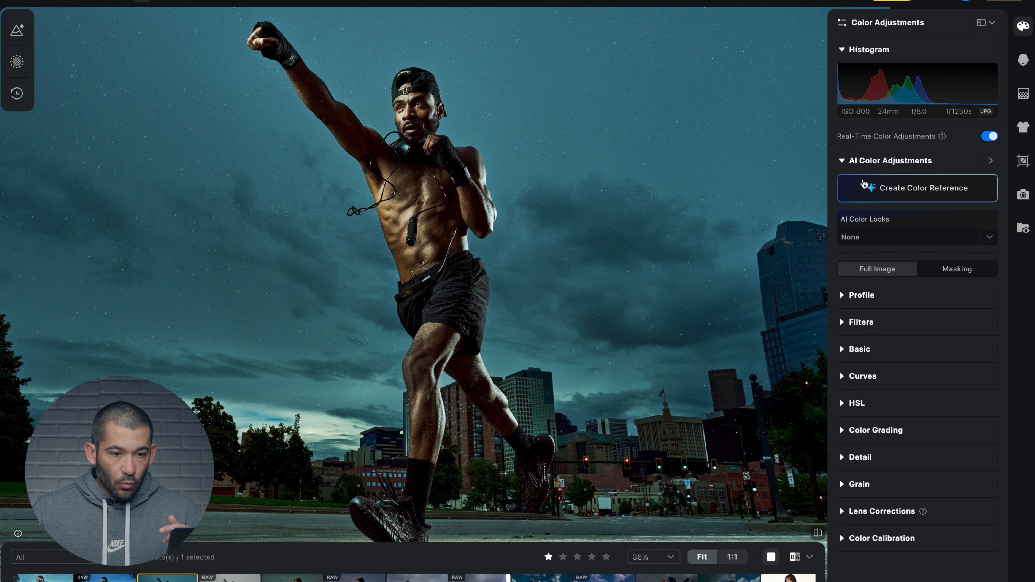
Create an AI color reference from the current preview of the teal-graded boxer photo
{"action": "left_click", "coordinate": [899, 187]}
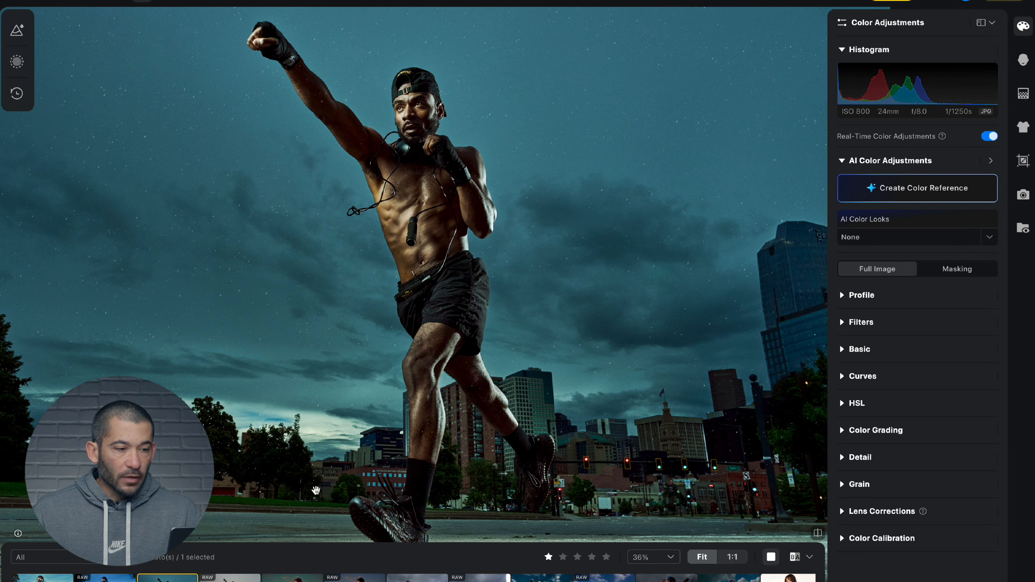
{"action": "left_click", "coordinate": [908, 191]}
{"action": "left_click", "coordinate": [908, 195]}
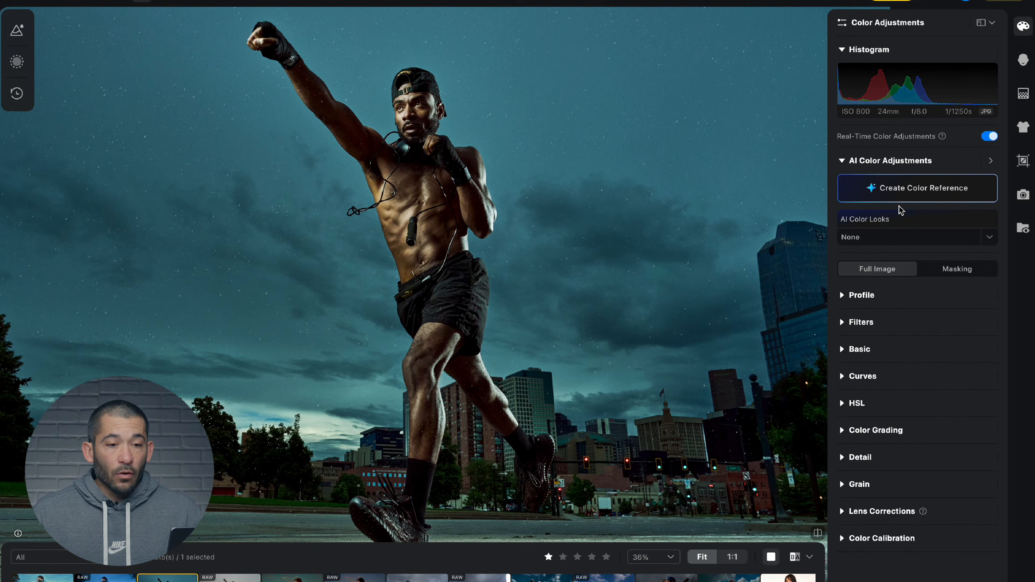
{"action": "left_click", "coordinate": [945, 192]}
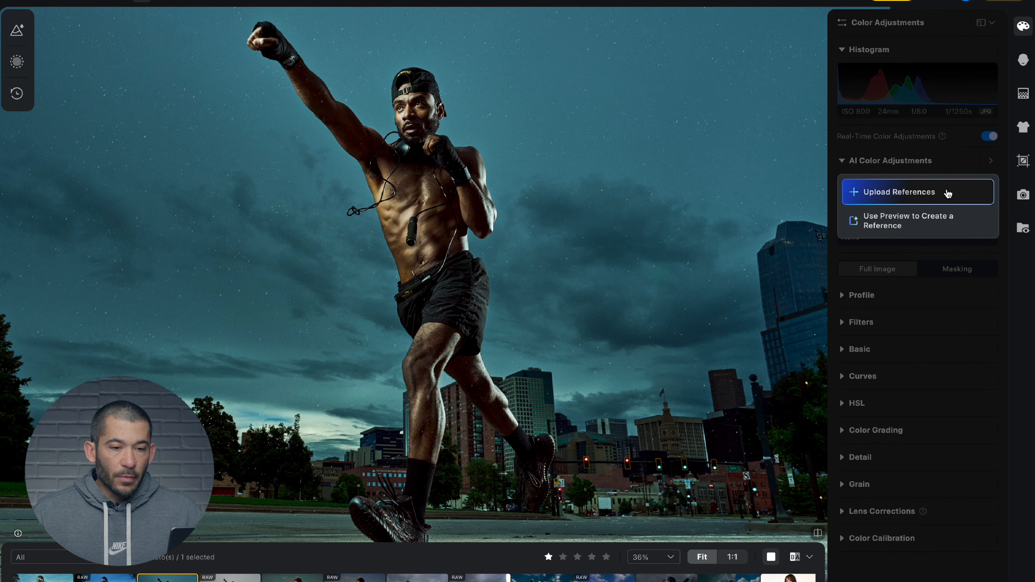
{"action": "left_click", "coordinate": [930, 219]}
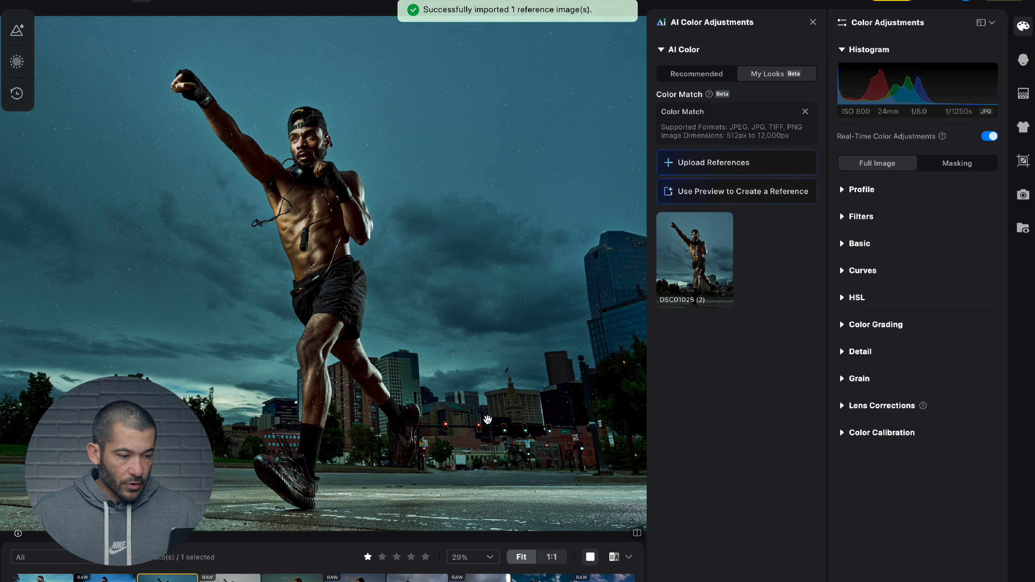
Apply the DSC01025 (2) color match look to the baseball pitcher JPG, shown fitted to the preview area
{"action": "left_click", "coordinate": [526, 563]}
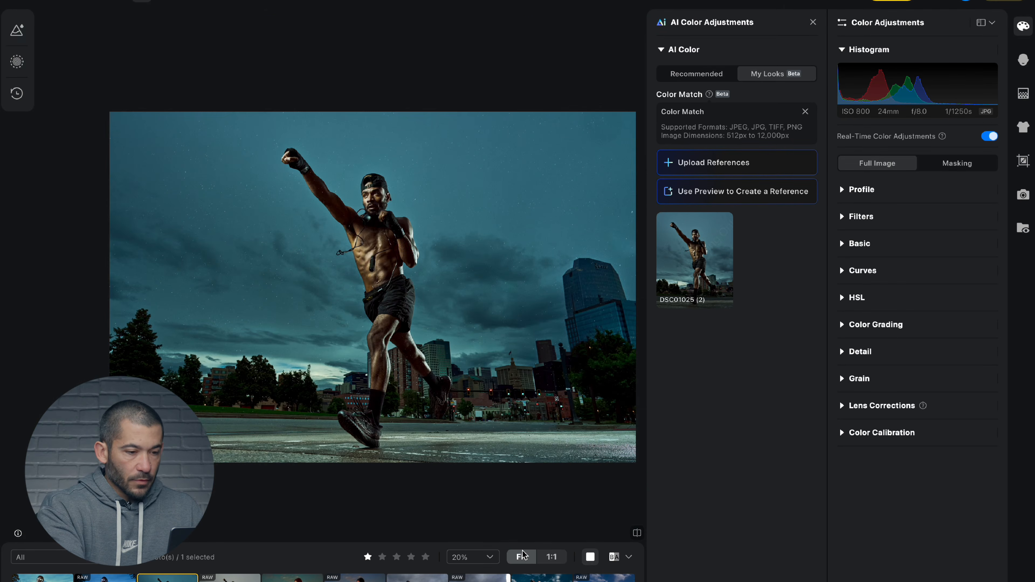
{"action": "left_click_drag", "start_coordinate": [544, 359], "coordinate": [509, 360]}
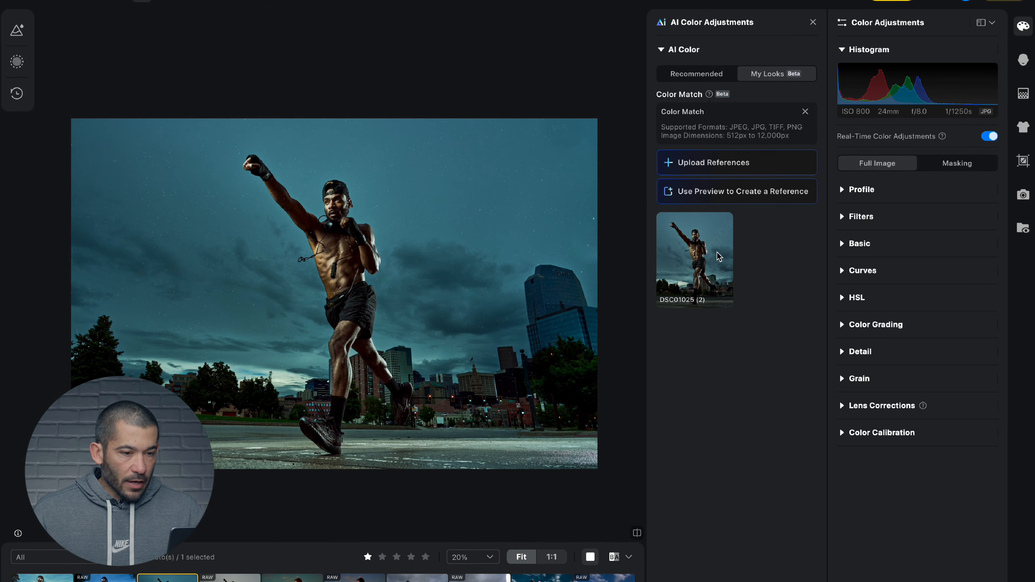
{"action": "left_click", "coordinate": [417, 578]}
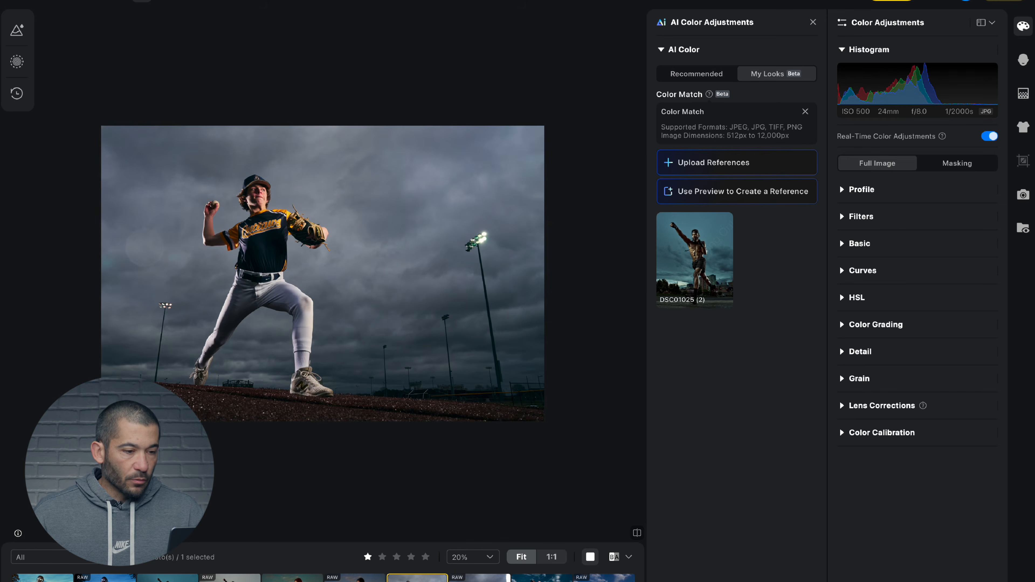
{"action": "left_click", "coordinate": [522, 558]}
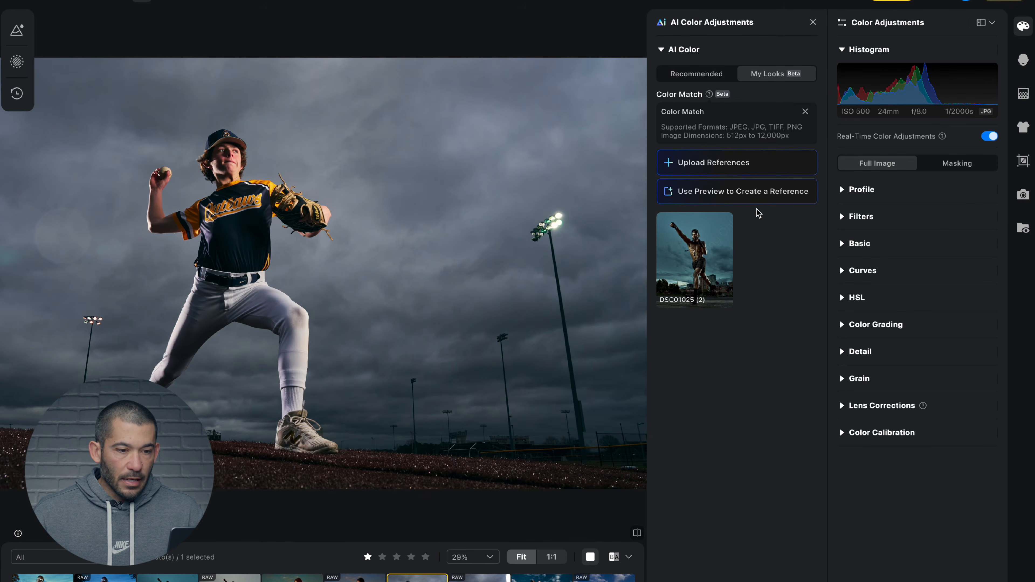
{"action": "left_click", "coordinate": [703, 258]}
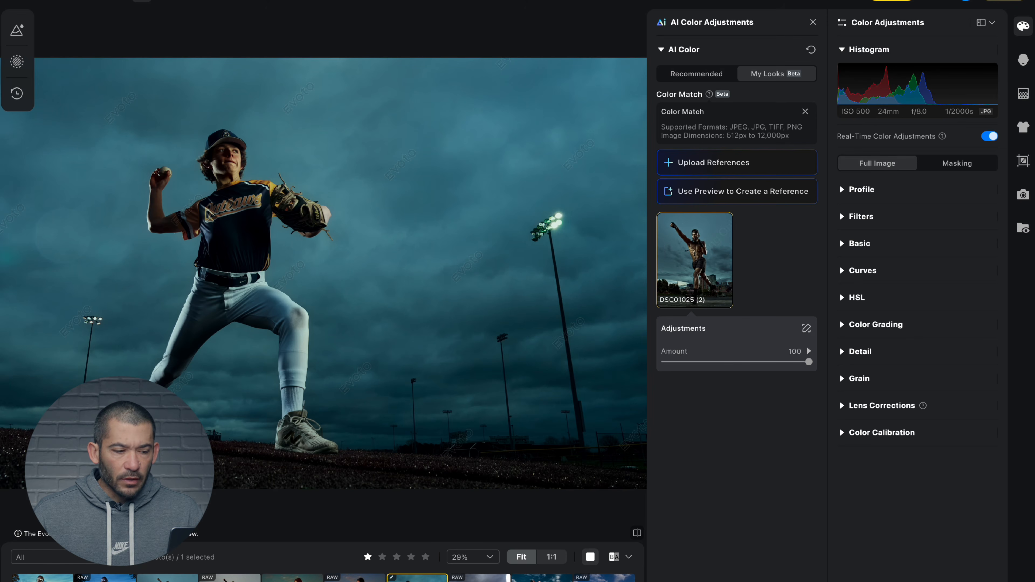
Compare the color-matched baseball pitcher photo with the boxer photo used as its reference
{"action": "left_click", "coordinate": [168, 578]}
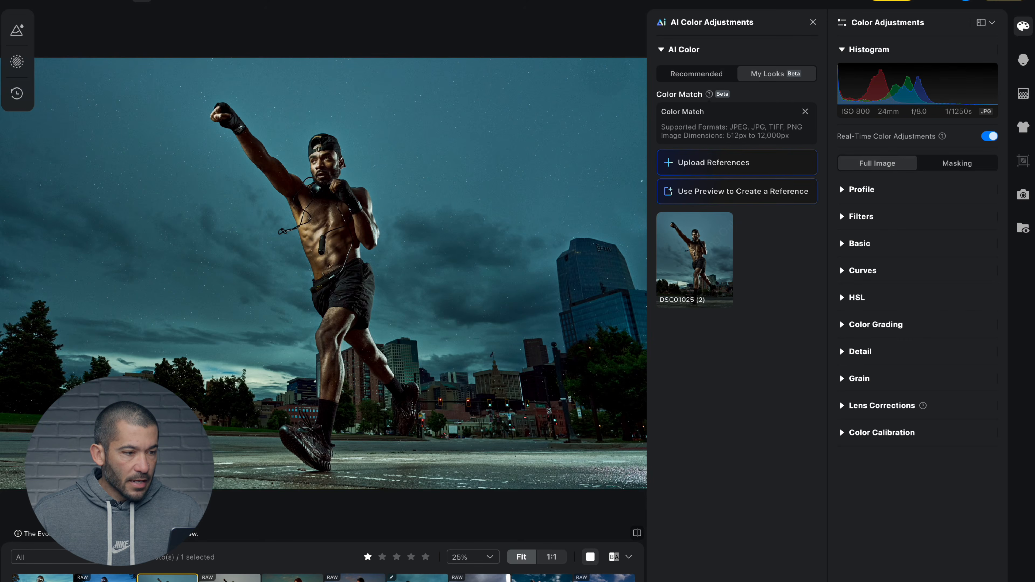
{"action": "left_click", "coordinate": [417, 578]}
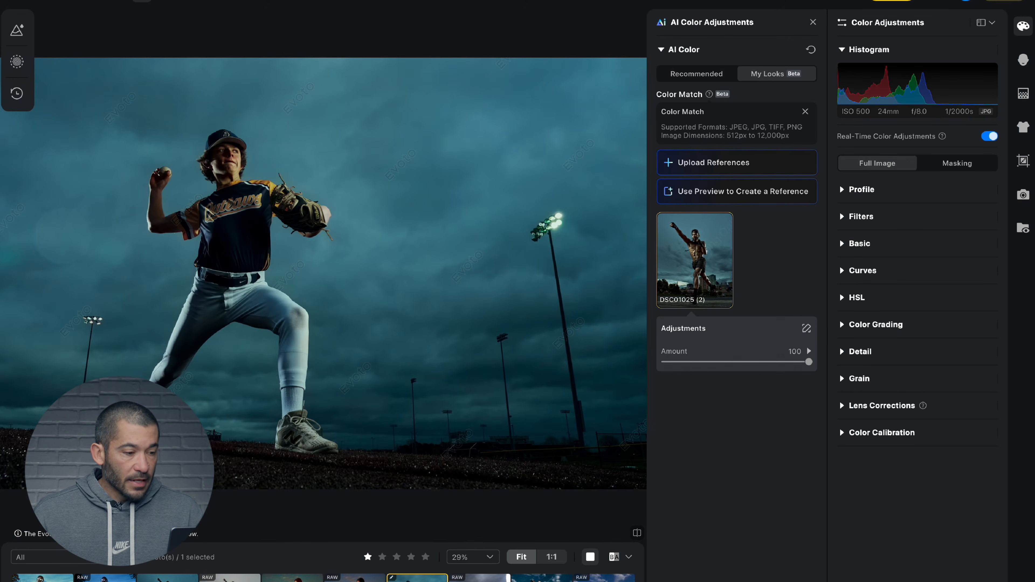
{"action": "left_click", "coordinate": [167, 578]}
{"action": "left_click", "coordinate": [417, 578]}
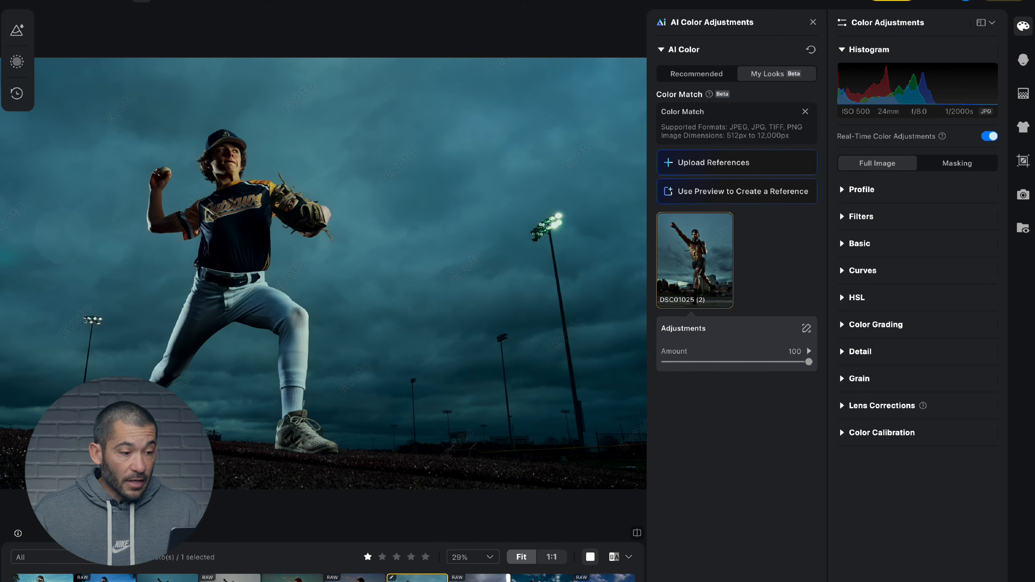
Check the color-matched pitcher JPG against the teal-graded boxer photo and set the pitcher's Exposure to 0.75
{"action": "key", "text": "Left"}
{"action": "key", "text": "Left"}
{"action": "key", "text": "Left"}
{"action": "key", "text": "Left"}
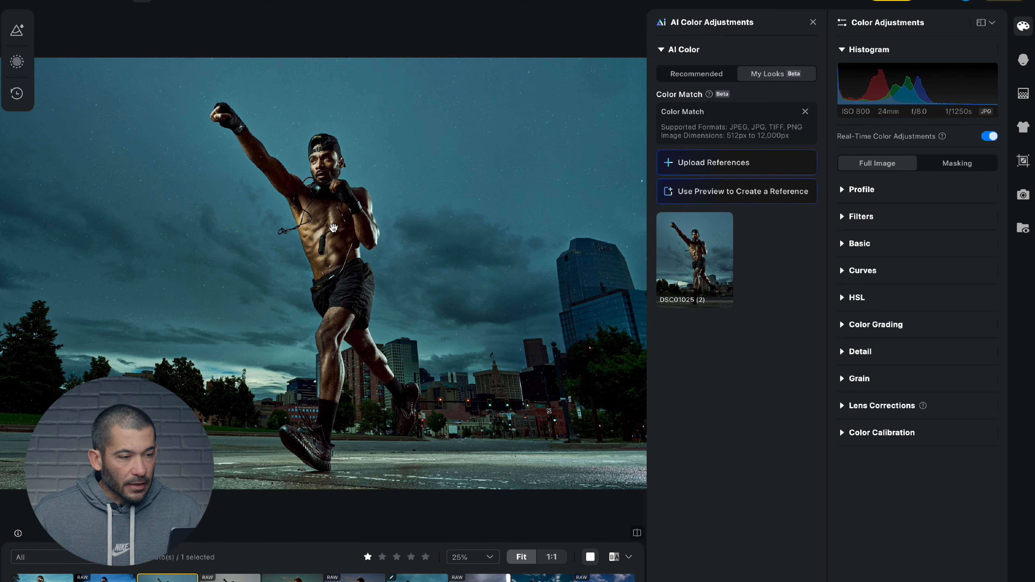
{"action": "left_click", "coordinate": [416, 578]}
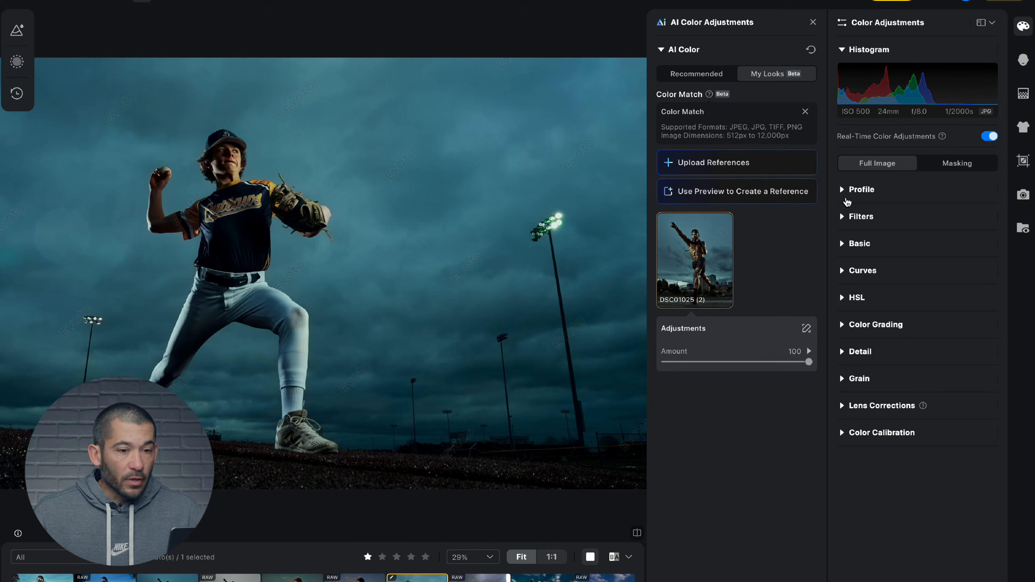
{"action": "left_click", "coordinate": [841, 191]}
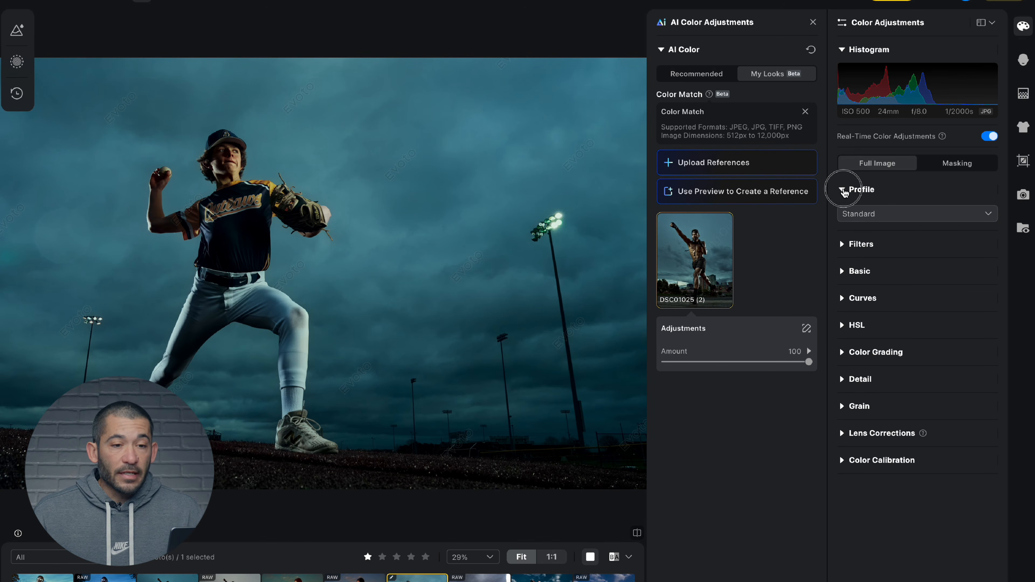
{"action": "left_click", "coordinate": [840, 191]}
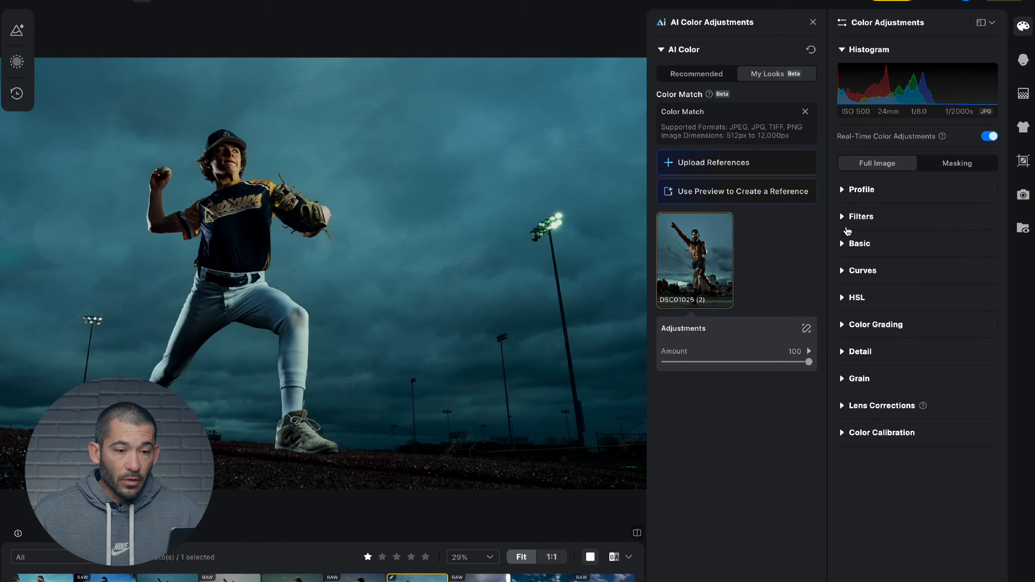
{"action": "left_click", "coordinate": [842, 244]}
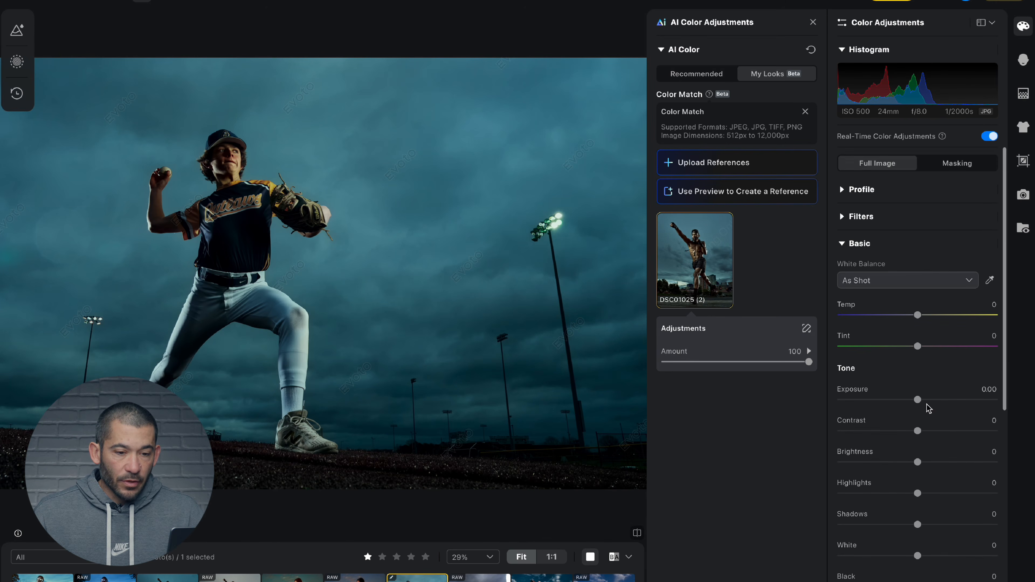
{"action": "left_click_drag", "start_coordinate": [918, 400], "coordinate": [930, 401]}
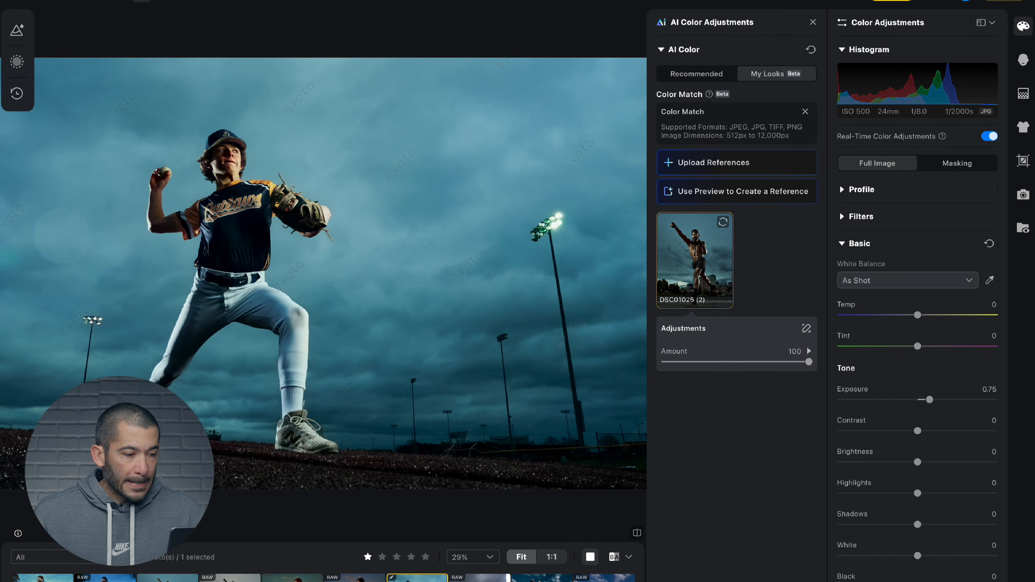
{"action": "left_click", "coordinate": [168, 578]}
{"action": "left_click", "coordinate": [417, 578]}
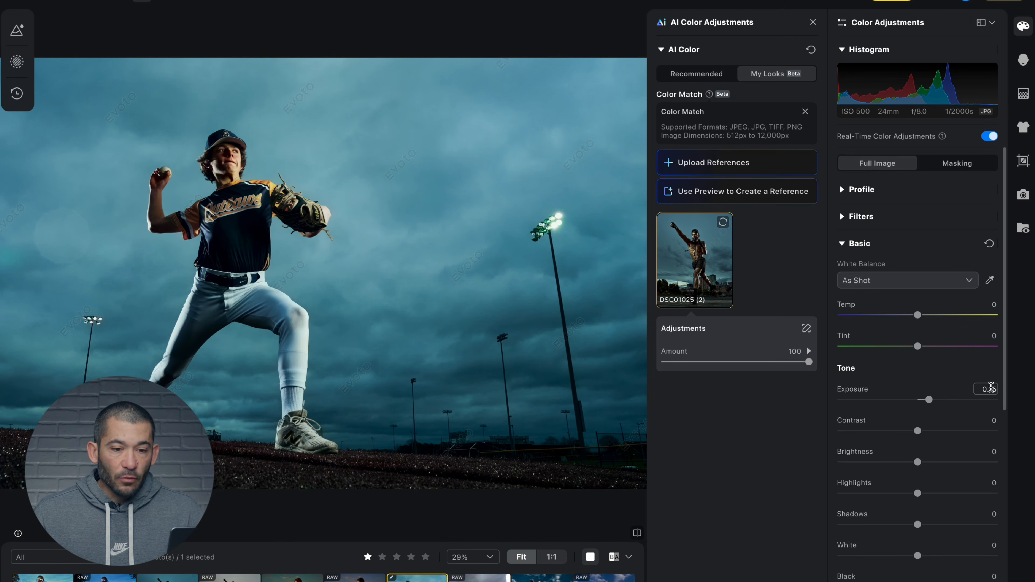
Apply the DSC01025 (2) color match look to the RAW gray-sky pitcher photo and set its Exposure to 0.75
{"action": "left_click", "coordinate": [479, 578]}
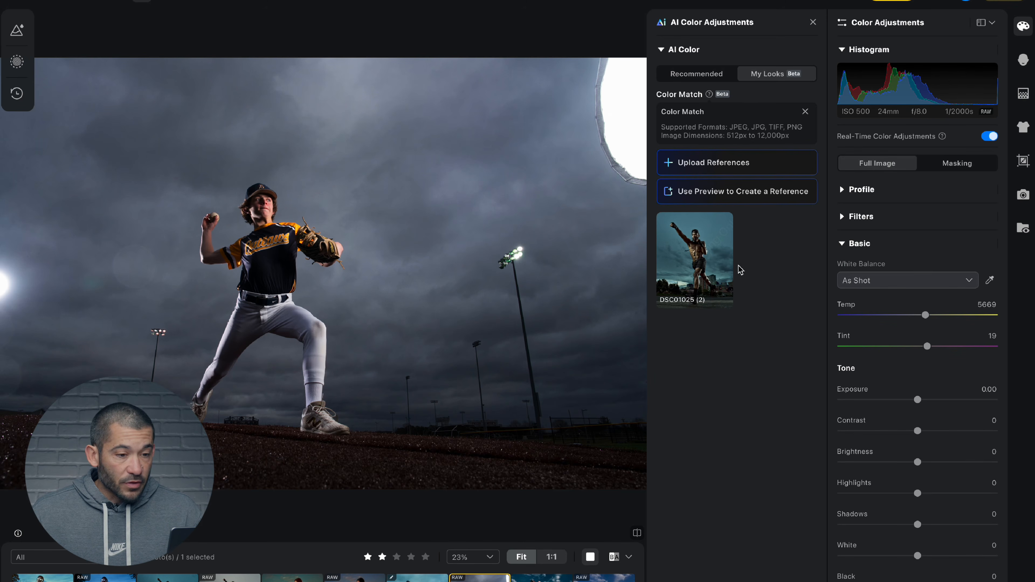
{"action": "left_click", "coordinate": [685, 261]}
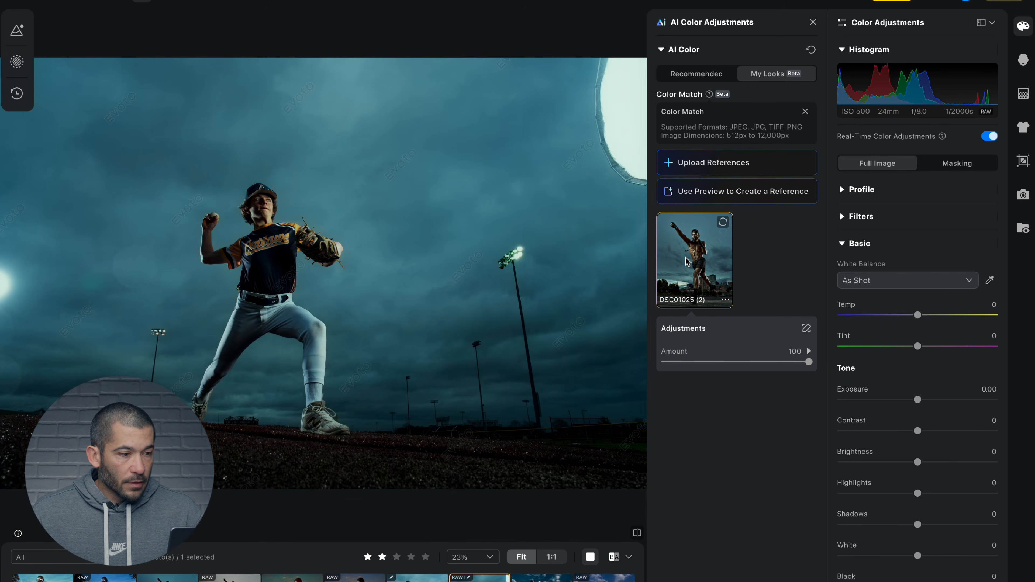
{"action": "left_click", "coordinate": [993, 398]}
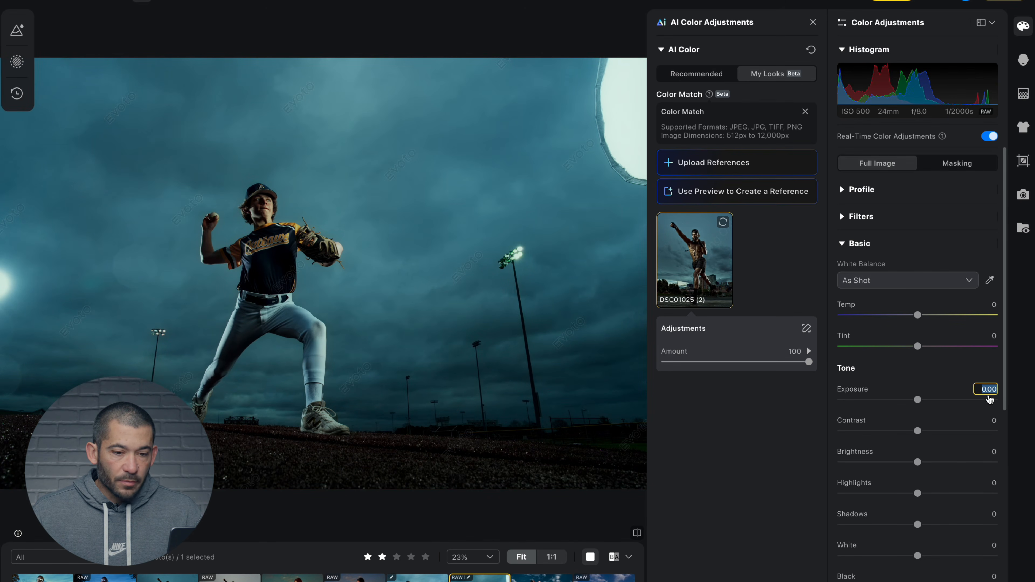
{"action": "type", "text": ".75"}
{"action": "key", "text": "Return"}
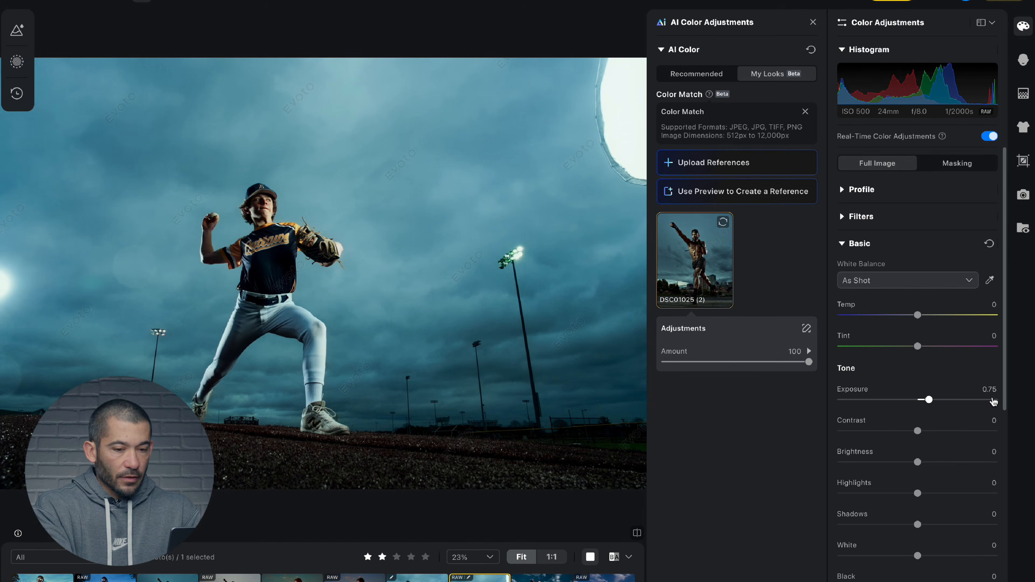
Crop the RAW pitcher photo to about 8638 × 5759, framing the pitcher and cutting out the studio lights at both edges
{"action": "left_click", "coordinate": [1022, 160]}
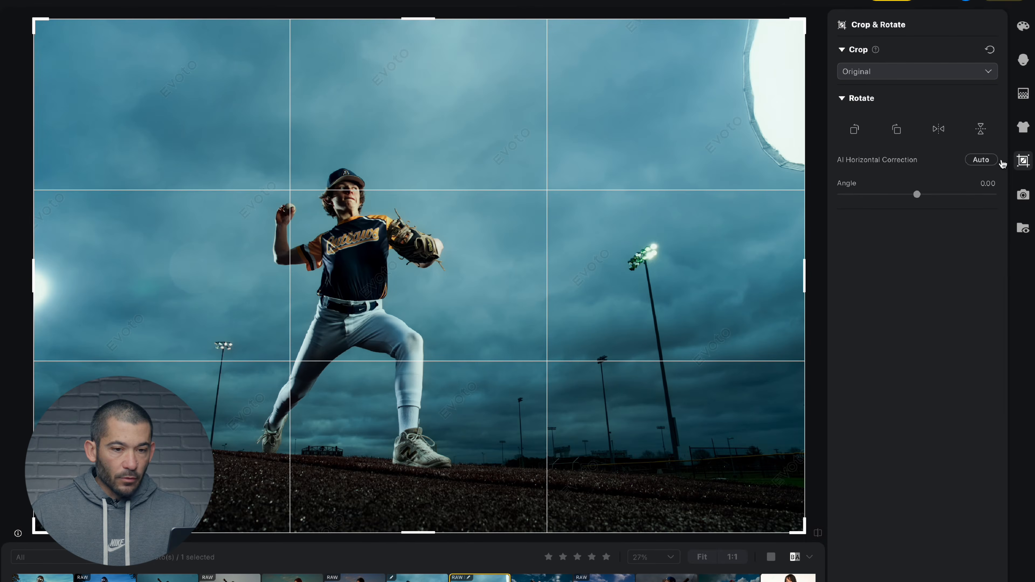
{"action": "left_click_drag", "start_coordinate": [804, 21], "coordinate": [733, 65]}
{"action": "left_click_drag", "start_coordinate": [34, 531], "coordinate": [118, 476]}
{"action": "left_click_drag", "start_coordinate": [375, 320], "coordinate": [387, 351]}
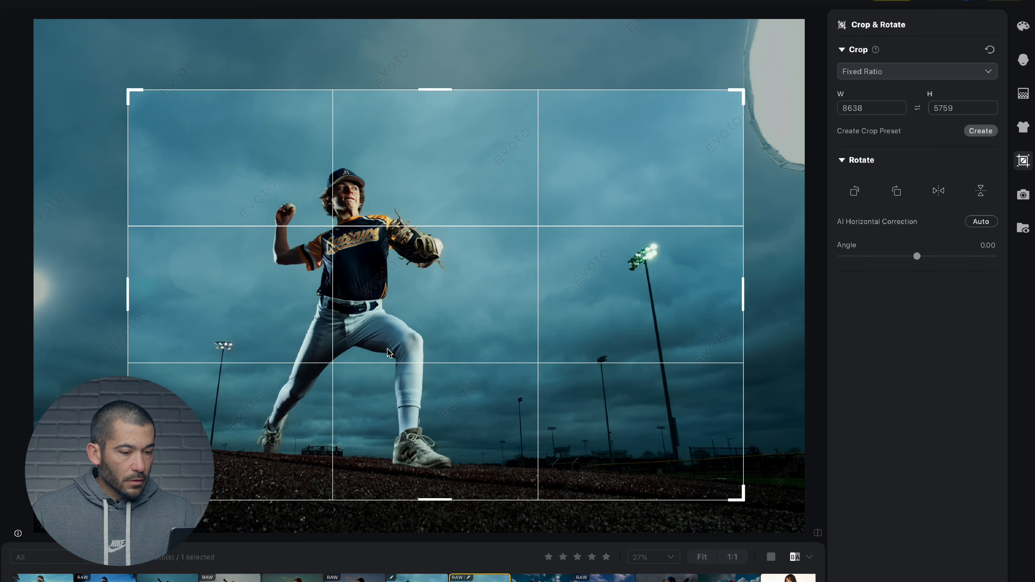
{"action": "key", "text": "Return"}
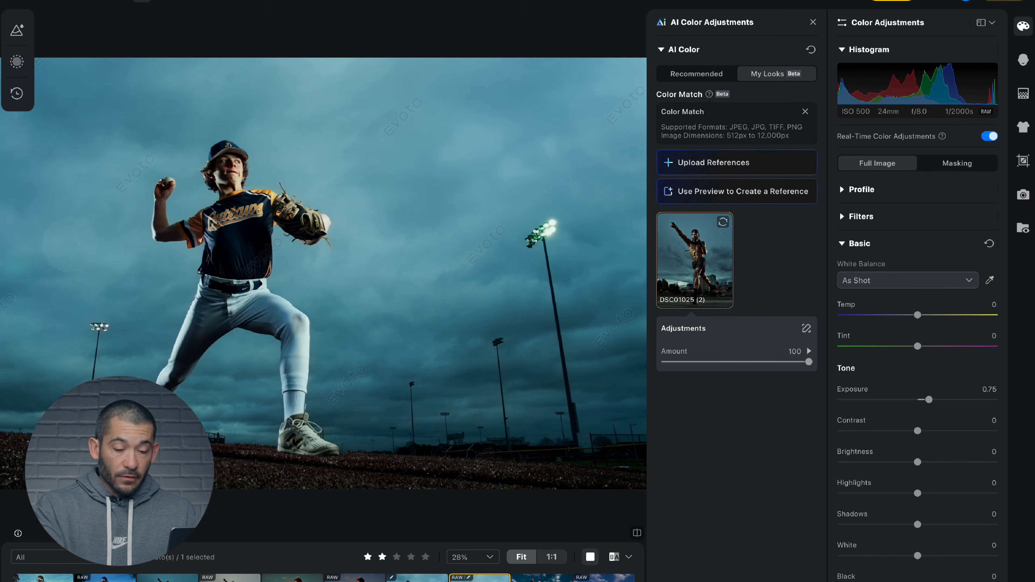
Compare the cropped, color-matched RAW pitcher photo with the color-matched JPG version of the same shot
{"action": "key", "text": "Left"}
{"action": "key", "text": "Right"}
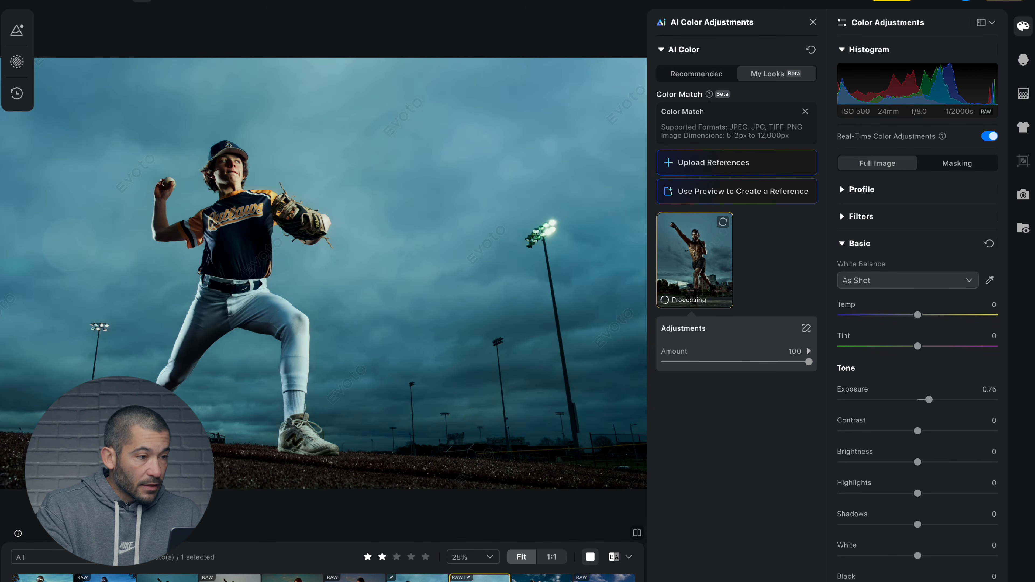
{"action": "key", "text": "Left"}
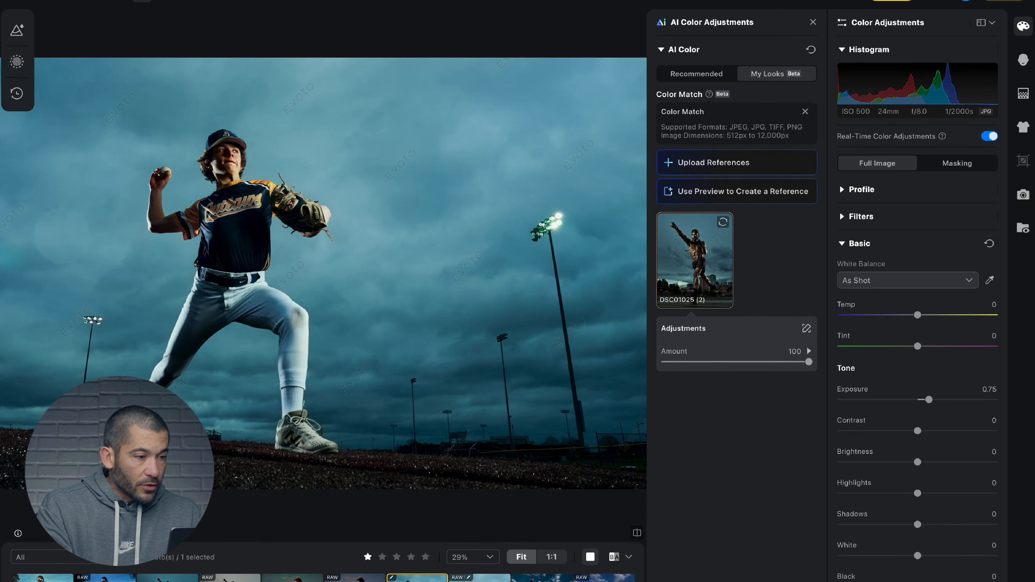
{"action": "key", "text": "Right"}
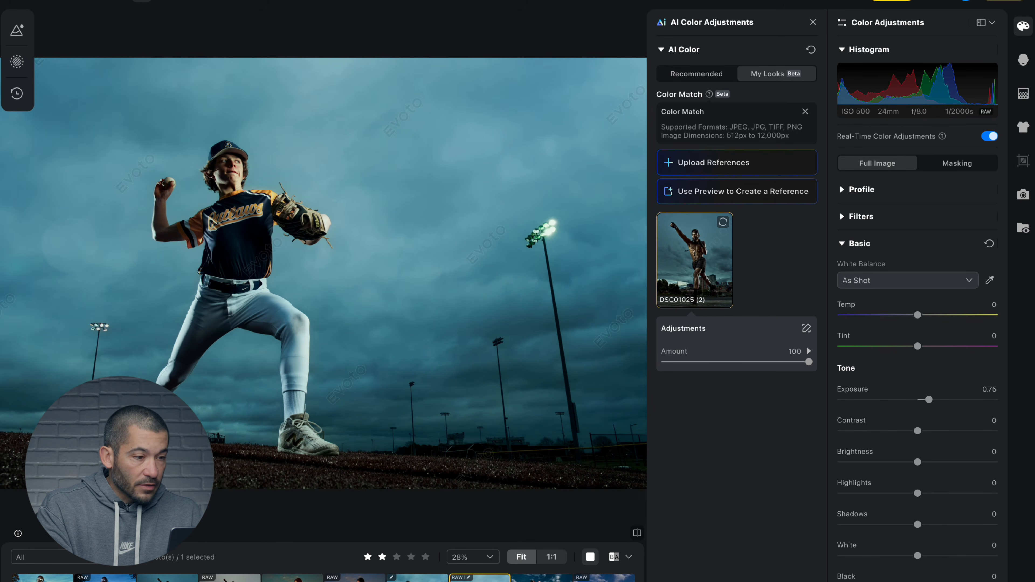
{"action": "key", "text": "Left"}
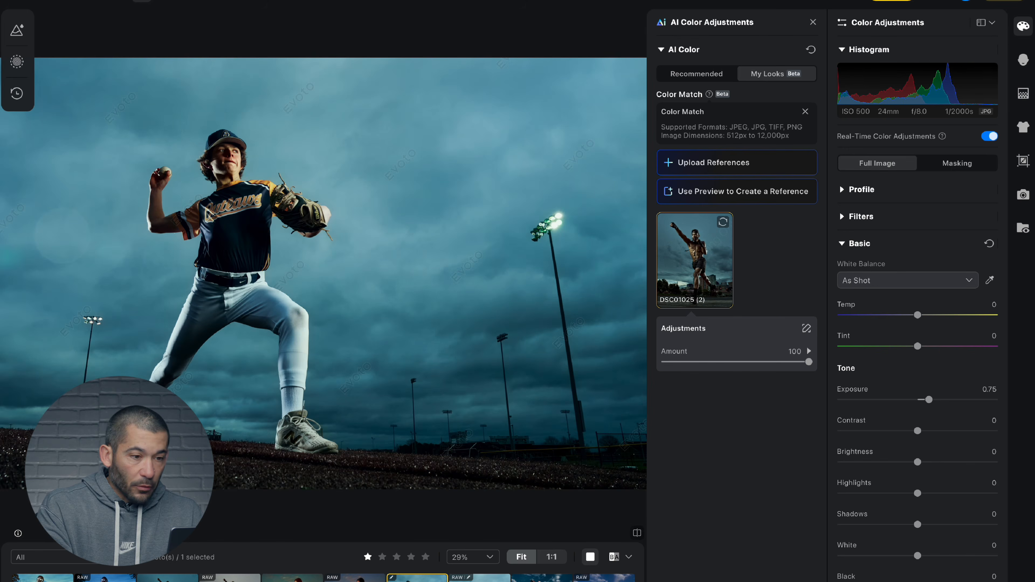
{"action": "key", "text": "Right"}
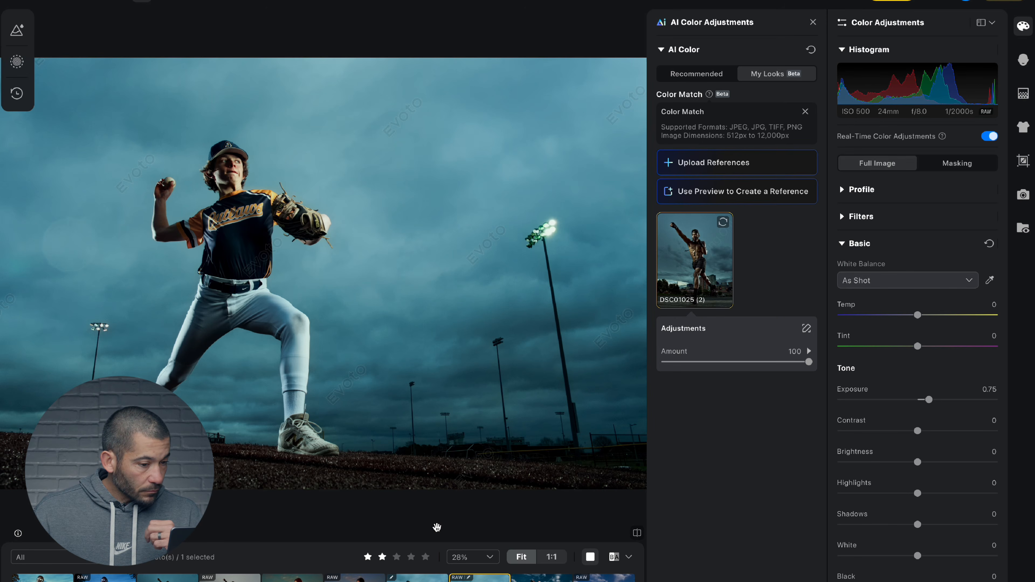
Create a second AI color reference from the preview of the graded JPG of the woman wrapping her hands at sunset
{"action": "key", "text": "Right"}
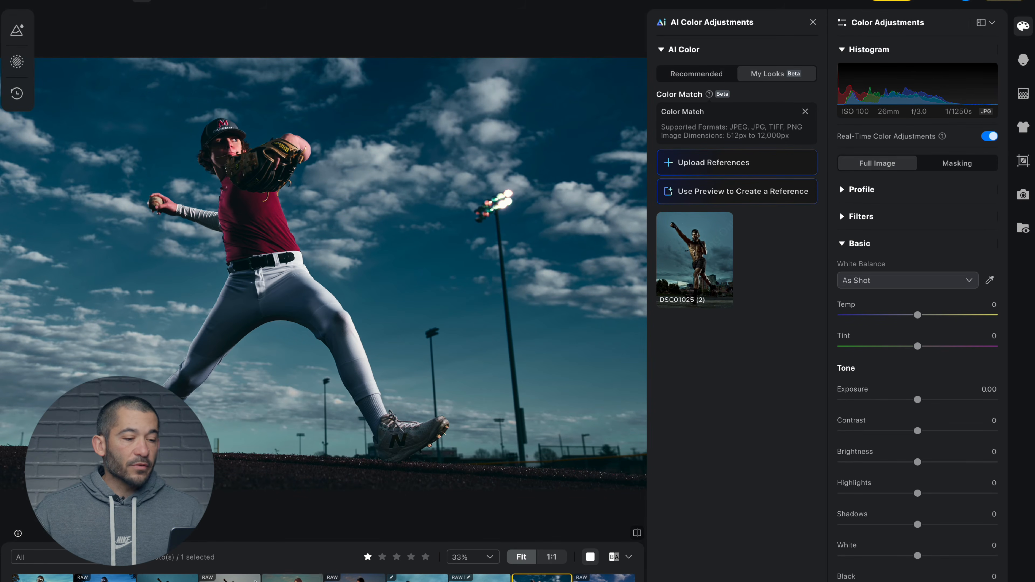
{"action": "left_click", "coordinate": [292, 578]}
{"action": "key", "text": "Right"}
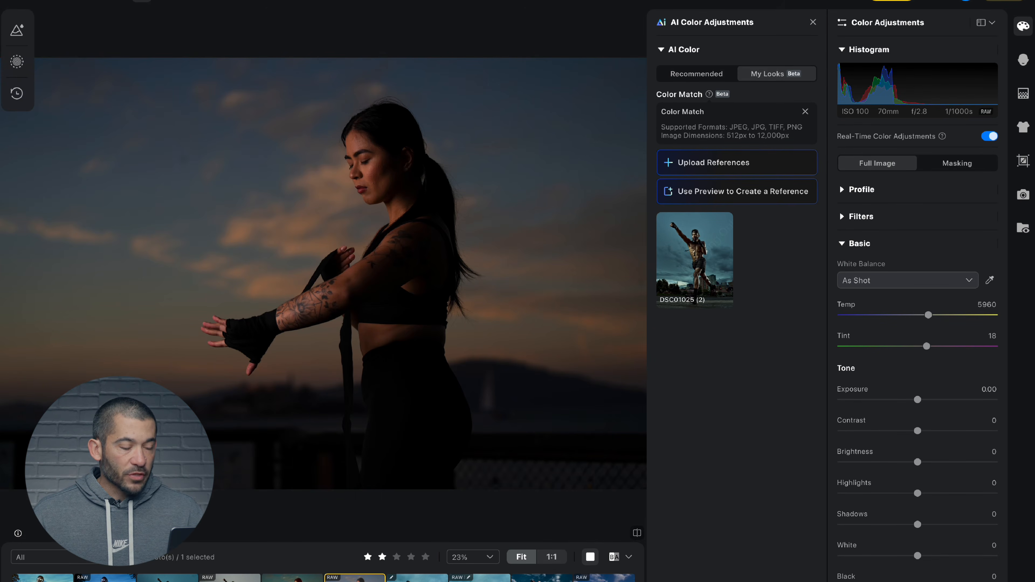
{"action": "left_click", "coordinate": [542, 578]}
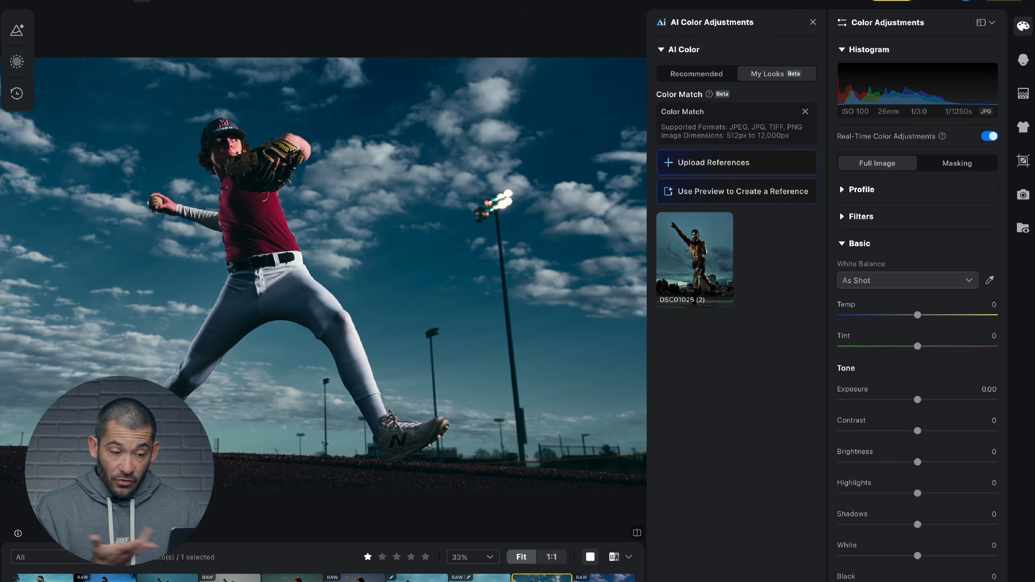
{"action": "key", "text": "Left"}
{"action": "key", "text": "Left"}
{"action": "key", "text": "Left"}
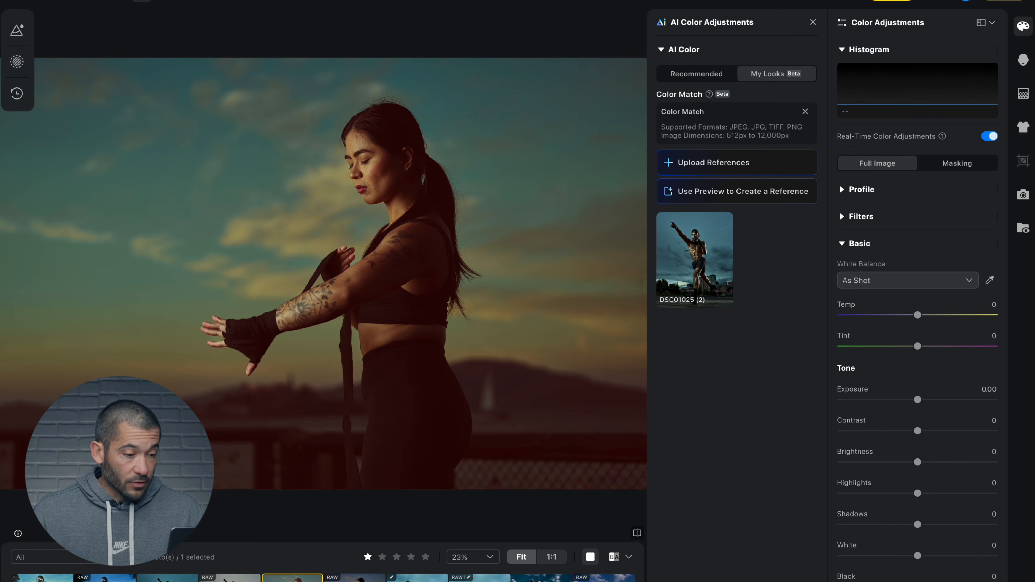
{"action": "left_click", "coordinate": [731, 191]}
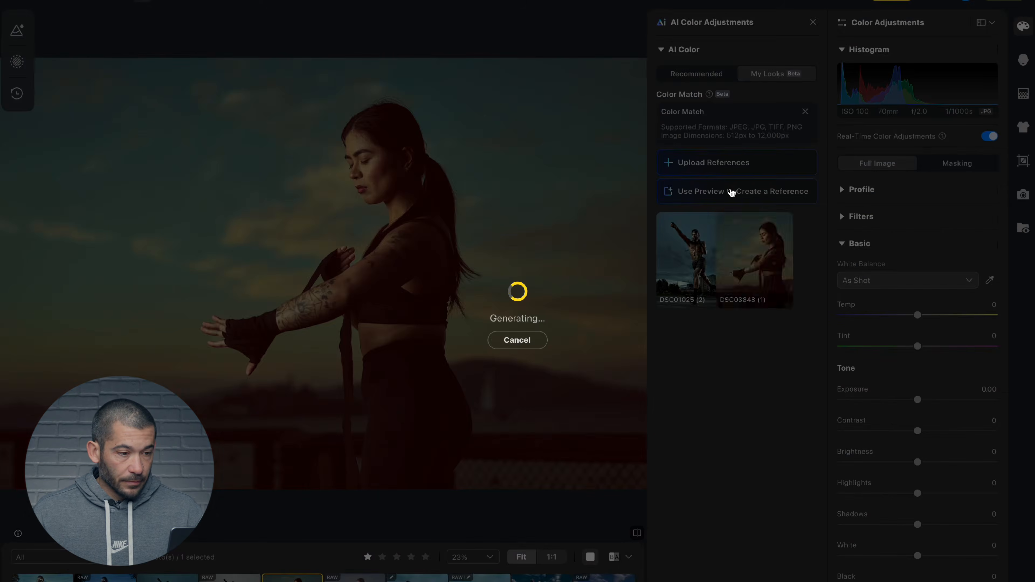
Apply the DSC03848 (1) color match look to the JPG of the pitcher in the red jersey
{"action": "key", "text": "Right"}
{"action": "key", "text": "Right"}
{"action": "key", "text": "Right"}
{"action": "key", "text": "Right"}
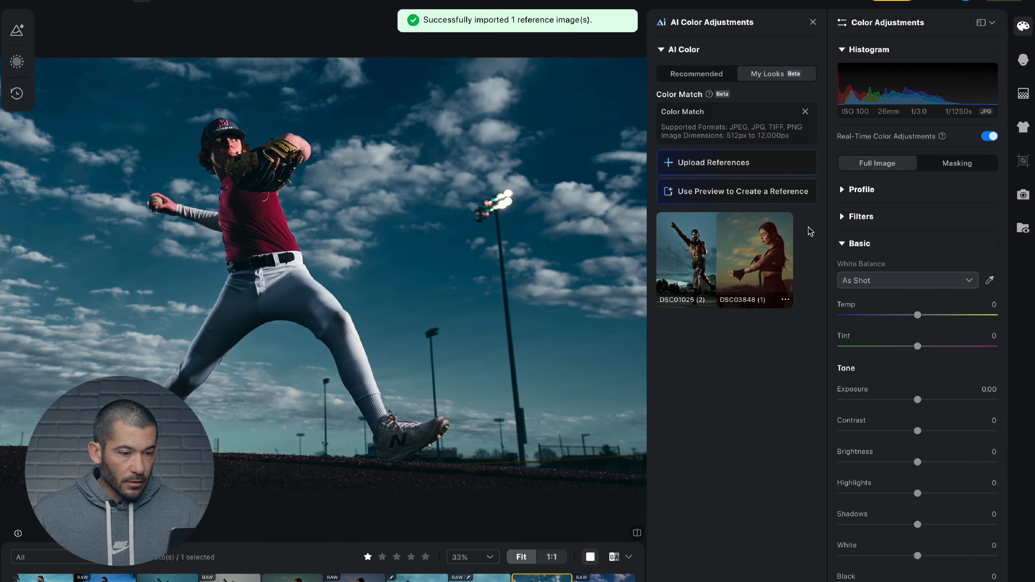
{"action": "left_click", "coordinate": [759, 263]}
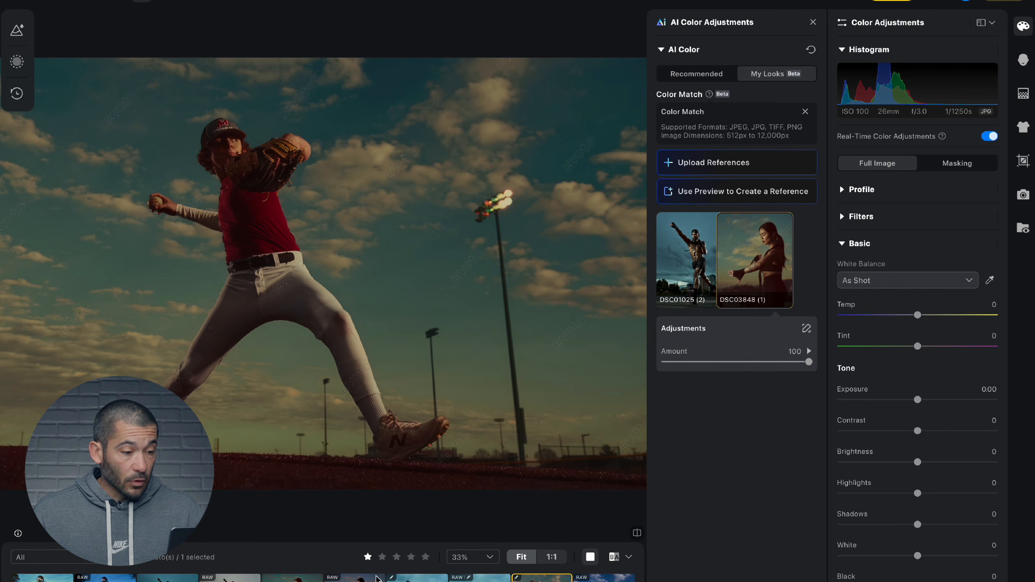
Check the red-jersey pitcher JPG against the sunset hand-wrapping reference photo and set the pitcher's Exposure to 0.70
{"action": "left_click", "coordinate": [292, 578]}
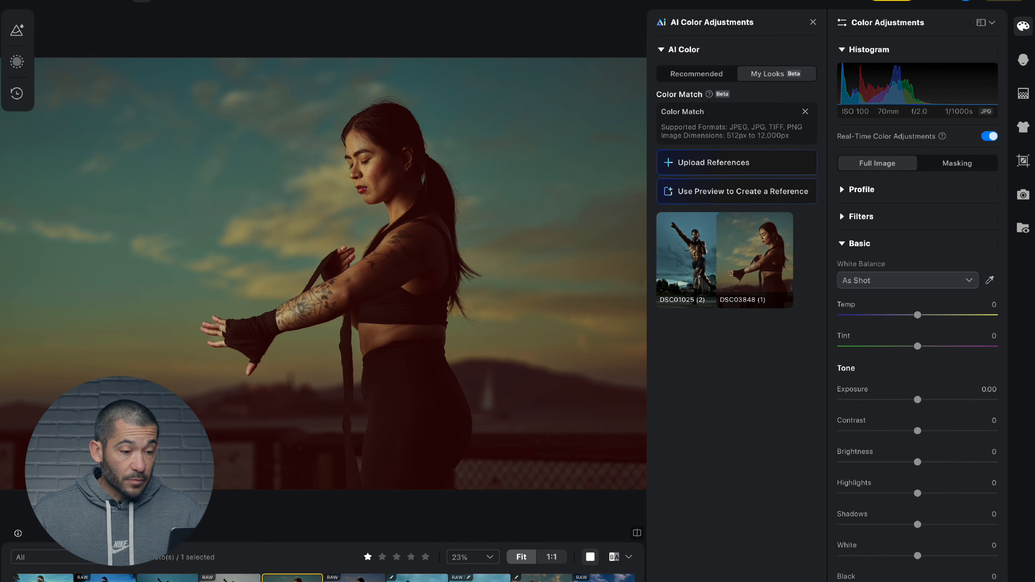
{"action": "left_click", "coordinate": [542, 578]}
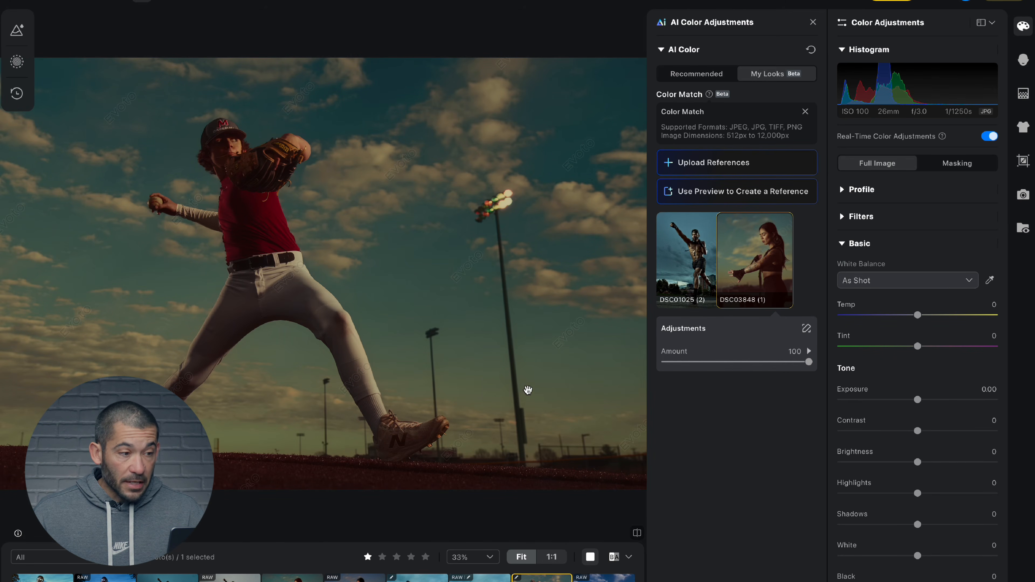
{"action": "mouse_move", "coordinate": [753, 285]}
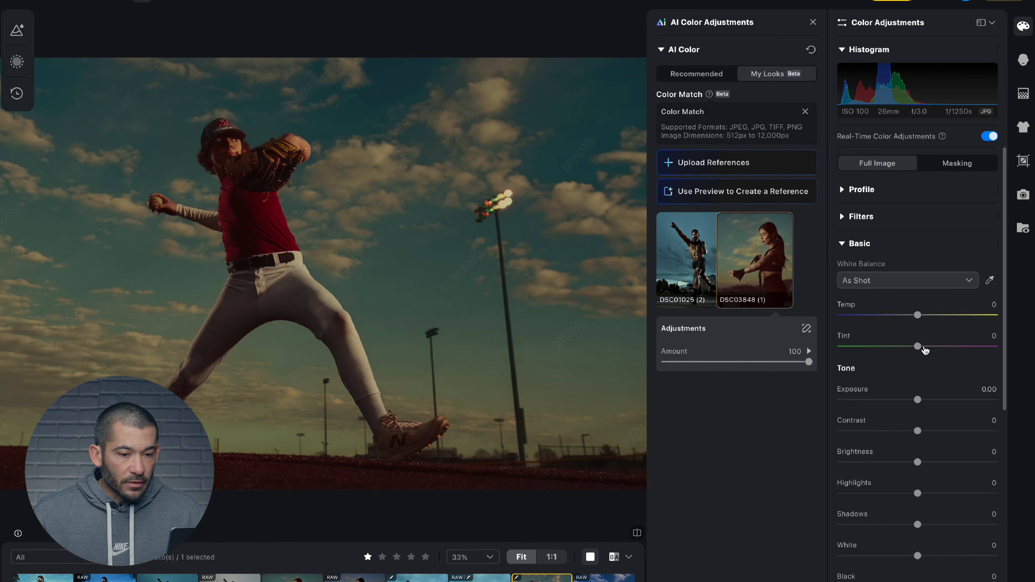
{"action": "left_click_drag", "start_coordinate": [917, 399], "coordinate": [928, 400]}
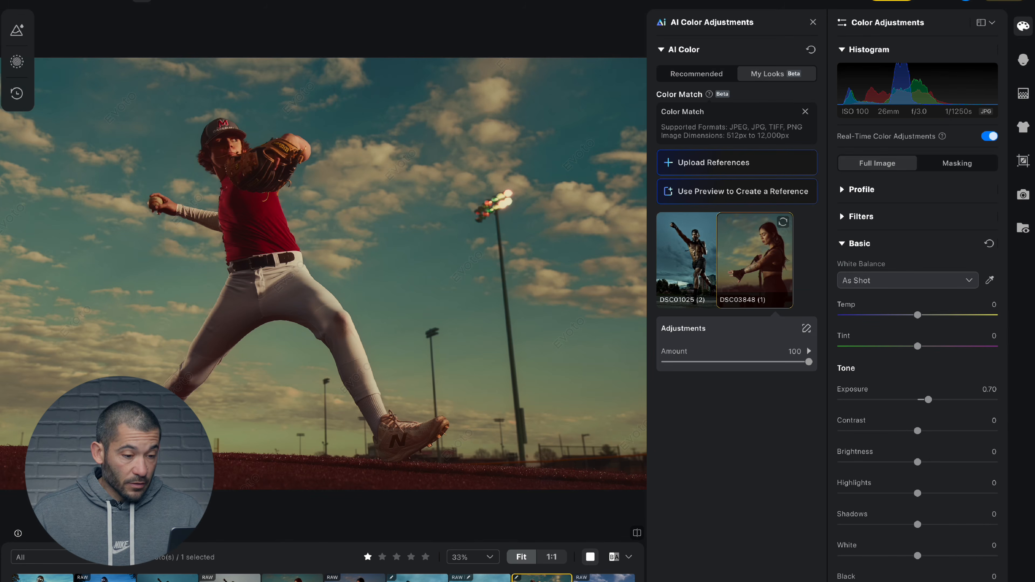
Apply the DSC03848 (1) color match look to the RAW red-jersey pitcher photo and set its Exposure to 0.70
{"action": "left_click", "coordinate": [604, 578]}
{"action": "left_click", "coordinate": [762, 274]}
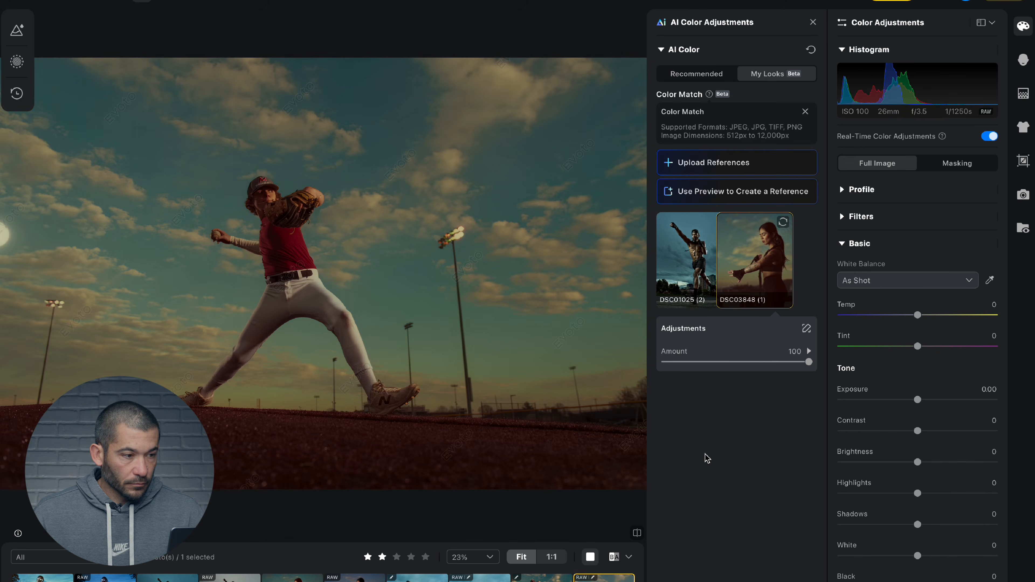
{"action": "left_click_drag", "start_coordinate": [918, 399], "coordinate": [929, 401]}
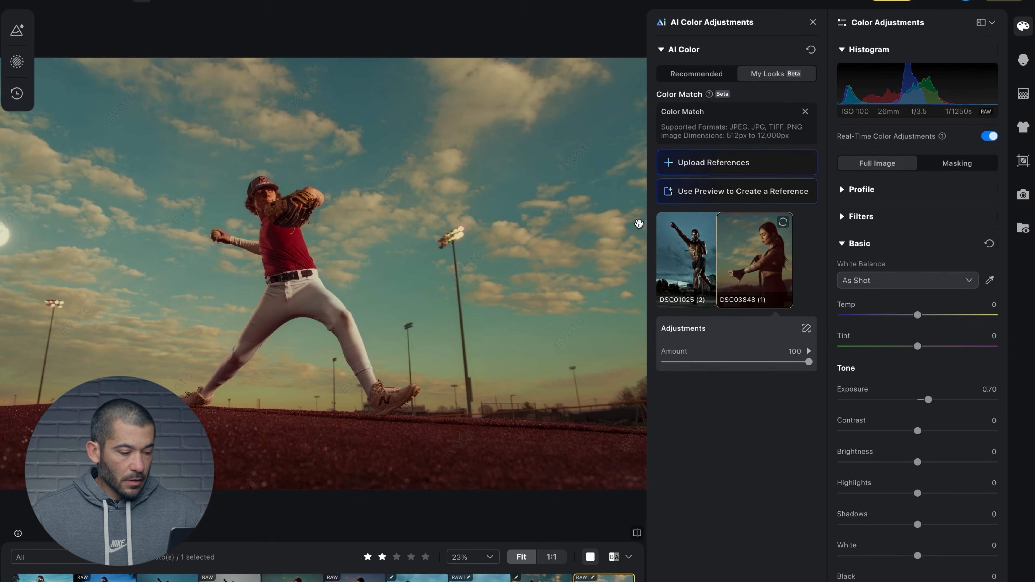
Crop the RAW red-jersey pitcher photo tighter around the pitcher, cutting out the light at the edge
{"action": "left_click", "coordinate": [1023, 160]}
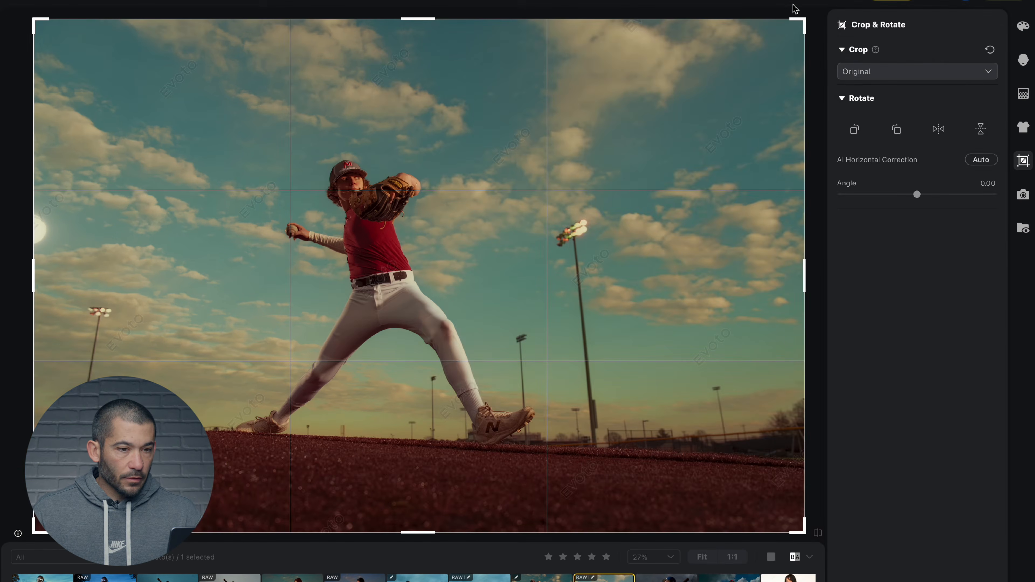
{"action": "left_click_drag", "start_coordinate": [803, 19], "coordinate": [655, 119]}
{"action": "left_click_drag", "start_coordinate": [421, 351], "coordinate": [535, 308]}
{"action": "key", "text": "Return"}
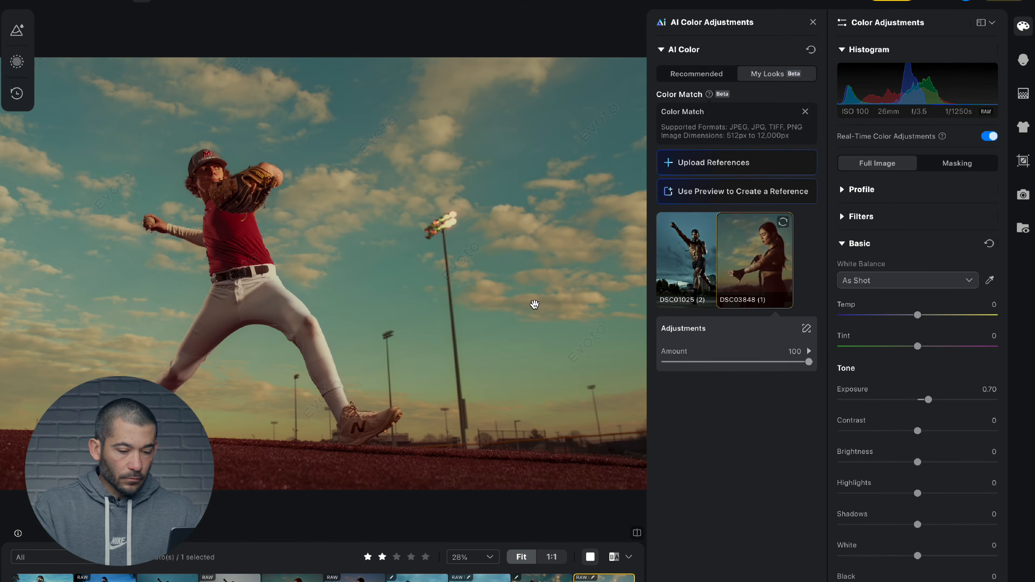
Compare the cropped RAW red-jersey pitcher photo with its color-matched JPG version
{"action": "key", "text": "Left"}
{"action": "key", "text": "Right"}
{"action": "key", "text": "Left"}
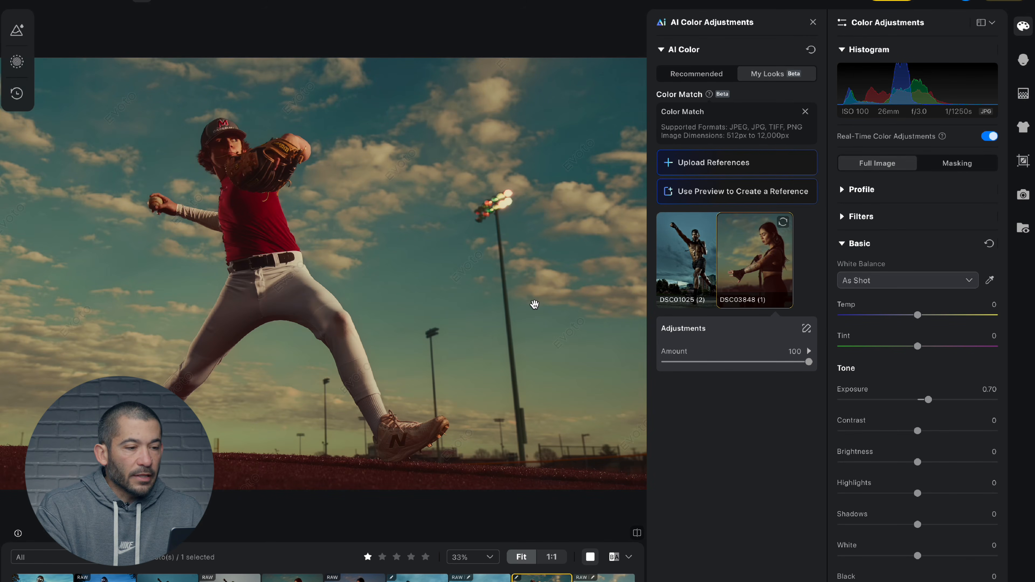
Set the RAW red-jersey pitcher photo's Contrast to 30 and compare it with the color-matched JPG version
{"action": "key", "text": "Right"}
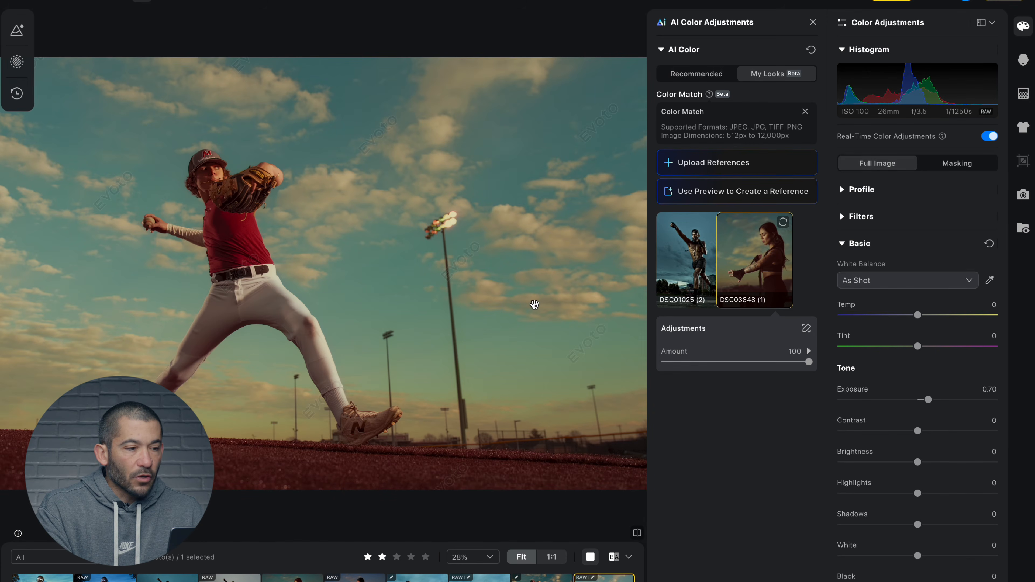
{"action": "left_click", "coordinate": [919, 432]}
{"action": "left_click_drag", "start_coordinate": [919, 435], "coordinate": [941, 434]}
{"action": "key", "text": "Left"}
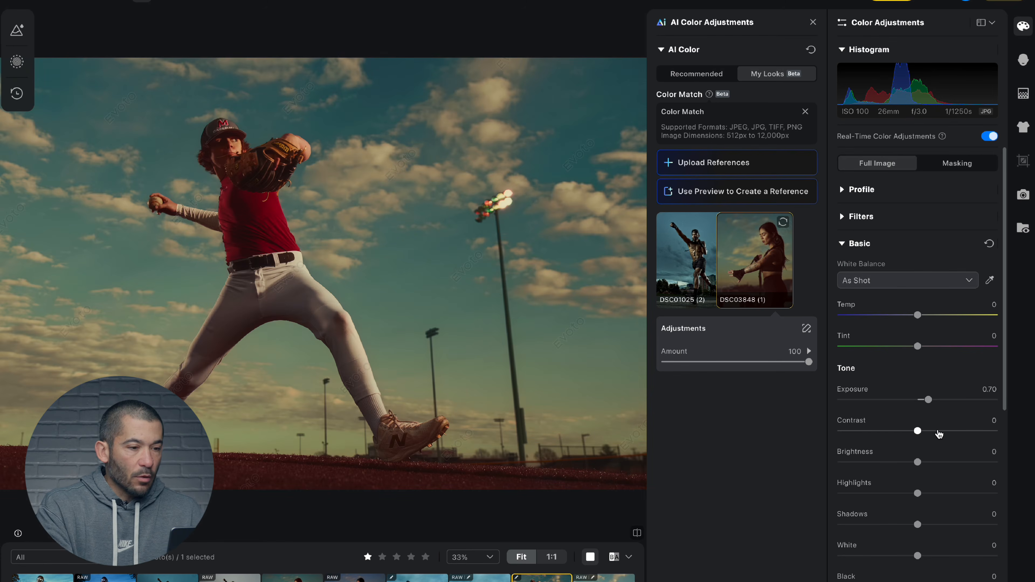
{"action": "key", "text": "Right"}
{"action": "key", "text": "Left"}
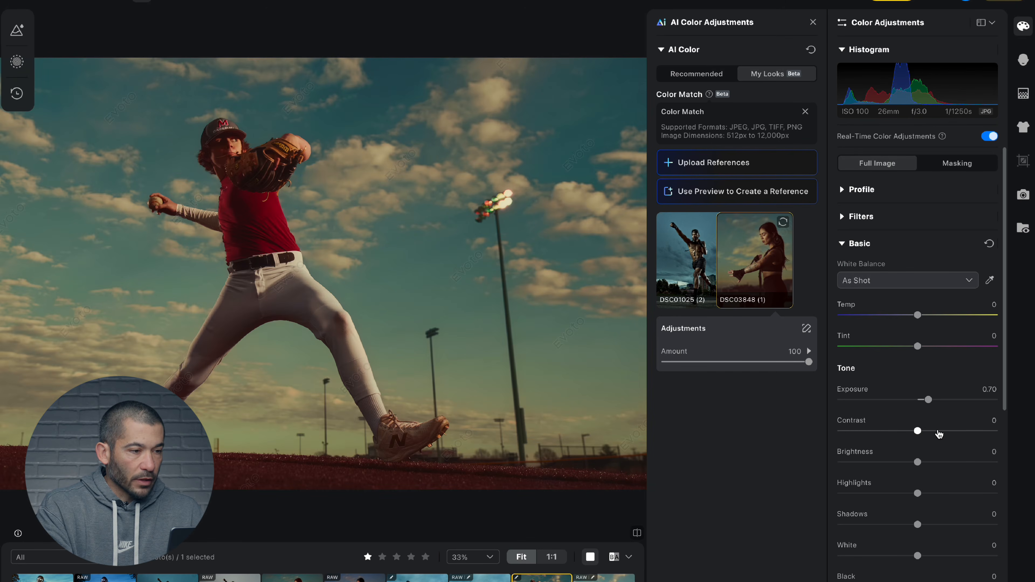
{"action": "key", "text": "Right"}
Crop the RAW red-jersey pitcher photo slightly tighter and check its framing against the JPG version
{"action": "key", "text": "c"}
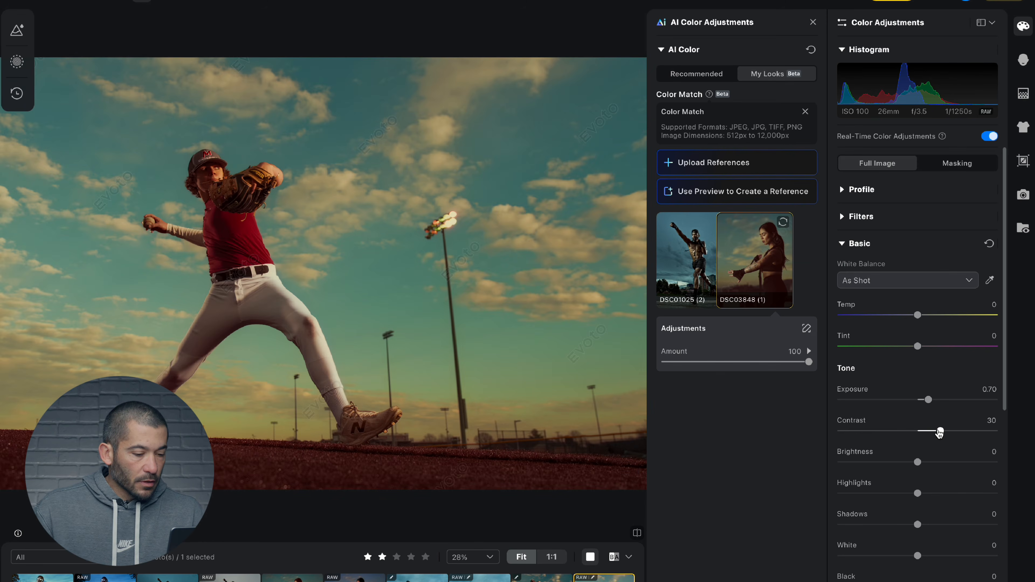
{"action": "left_click_drag", "start_coordinate": [760, 71], "coordinate": [726, 108]}
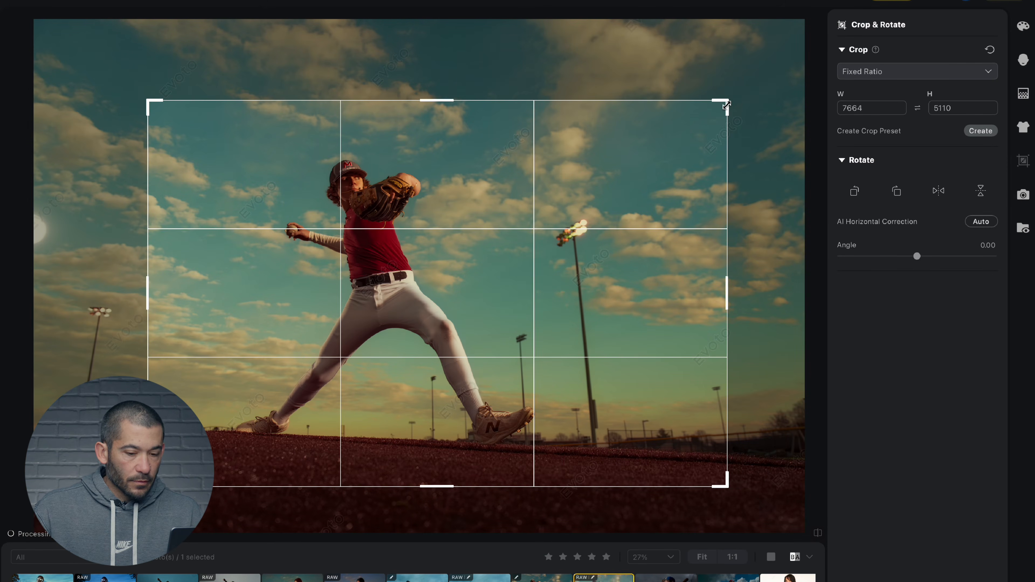
{"action": "key", "text": "c"}
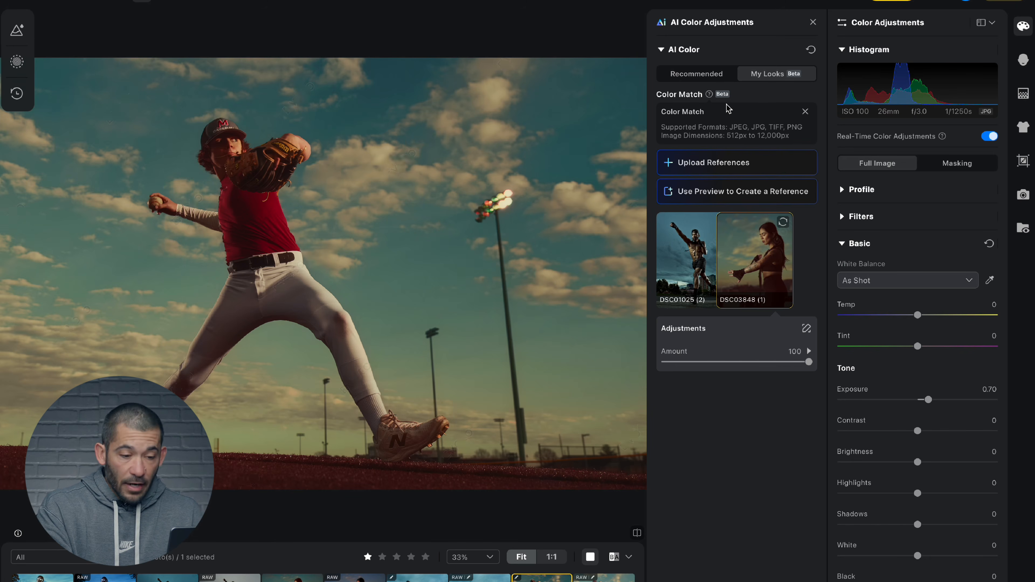
{"action": "key", "text": "Right"}
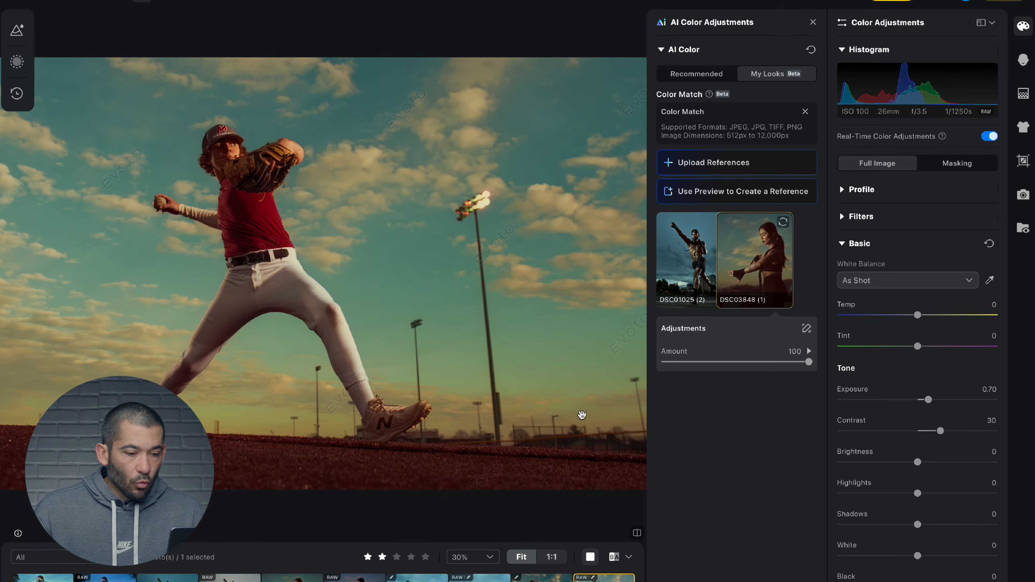
Try reduced Facial Skin Tone in the DSC03848 (1) look's Person masking, then restore it to 100
{"action": "left_click", "coordinate": [805, 329]}
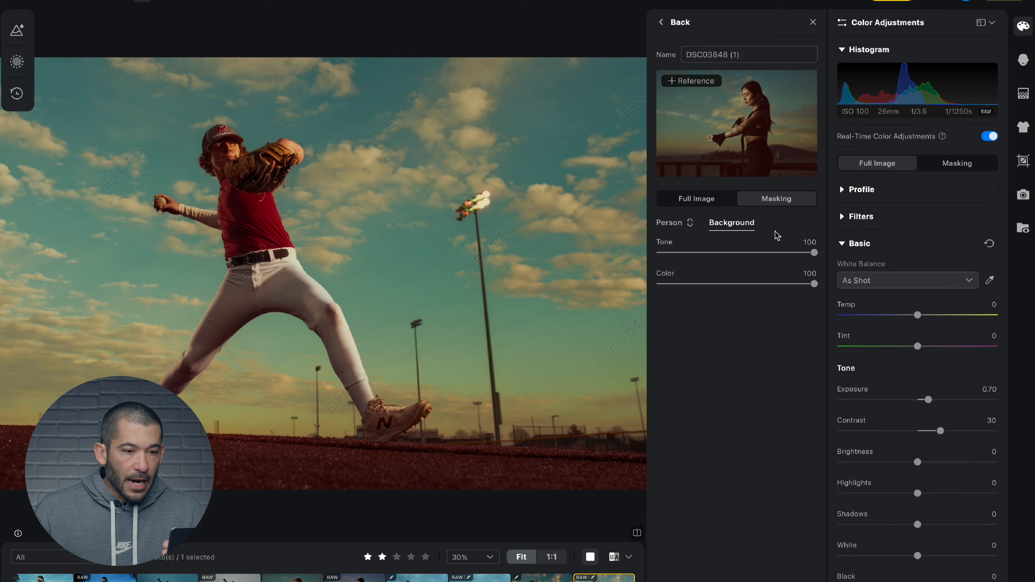
{"action": "left_click", "coordinate": [670, 224]}
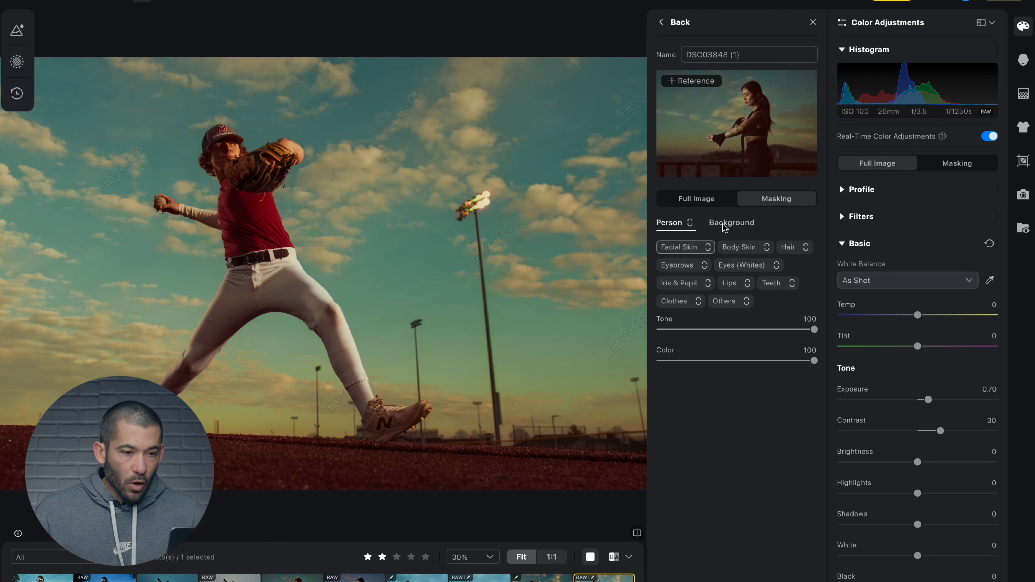
{"action": "left_click", "coordinate": [735, 333]}
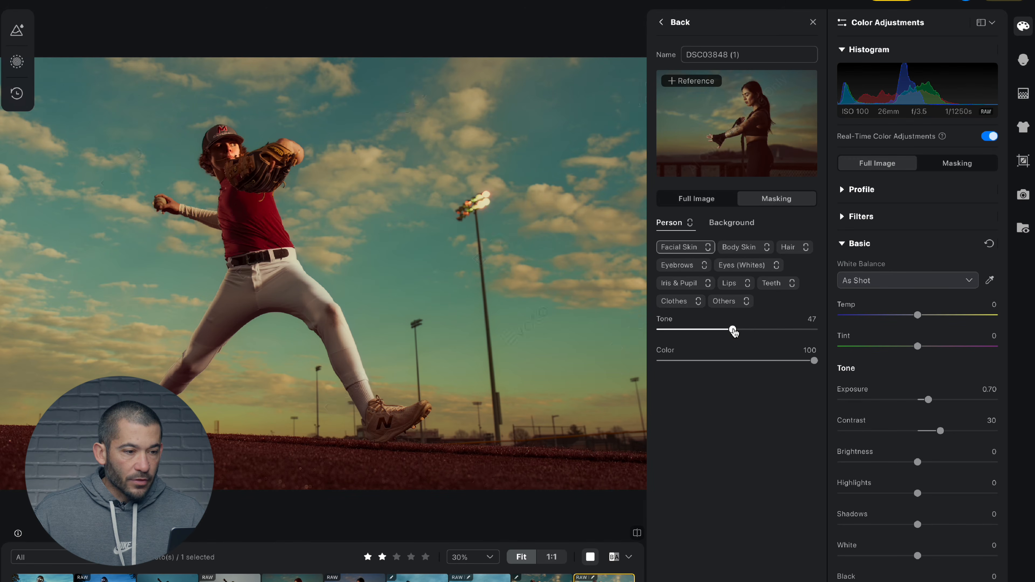
{"action": "left_click_drag", "start_coordinate": [734, 332], "coordinate": [631, 335]}
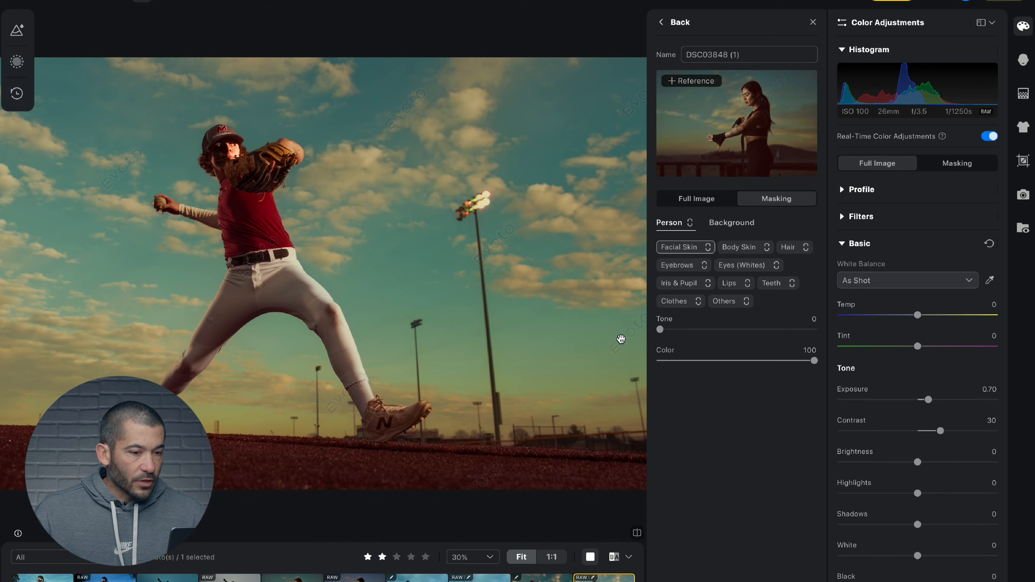
{"action": "left_click_drag", "start_coordinate": [660, 329], "coordinate": [878, 326]}
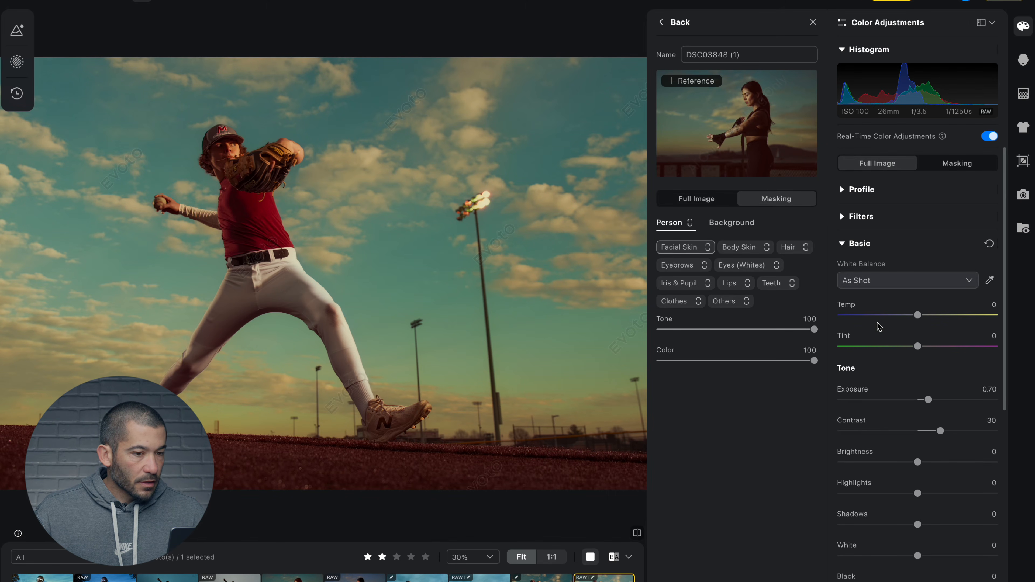
{"action": "left_click", "coordinate": [673, 330]}
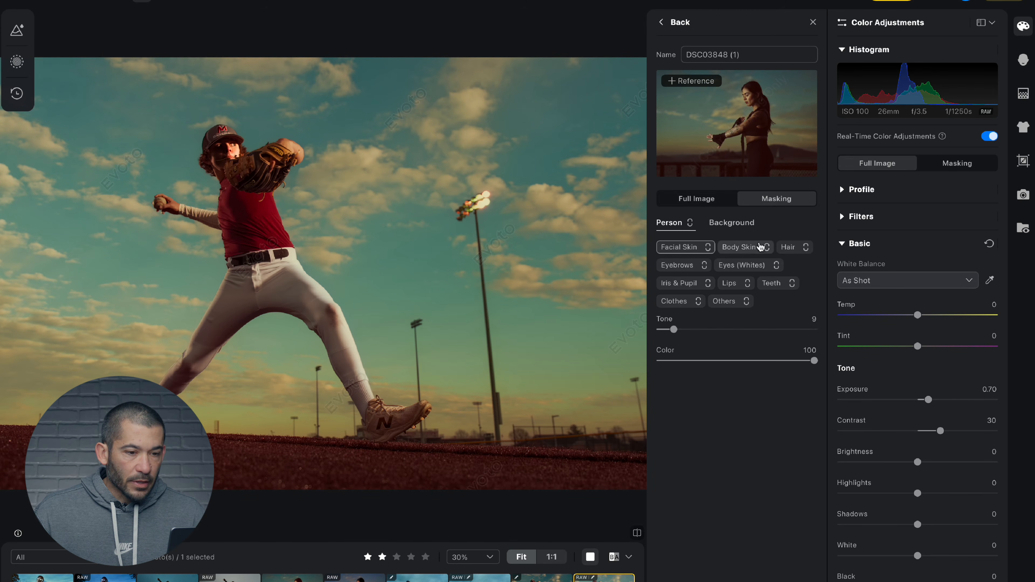
{"action": "left_click", "coordinate": [744, 249]}
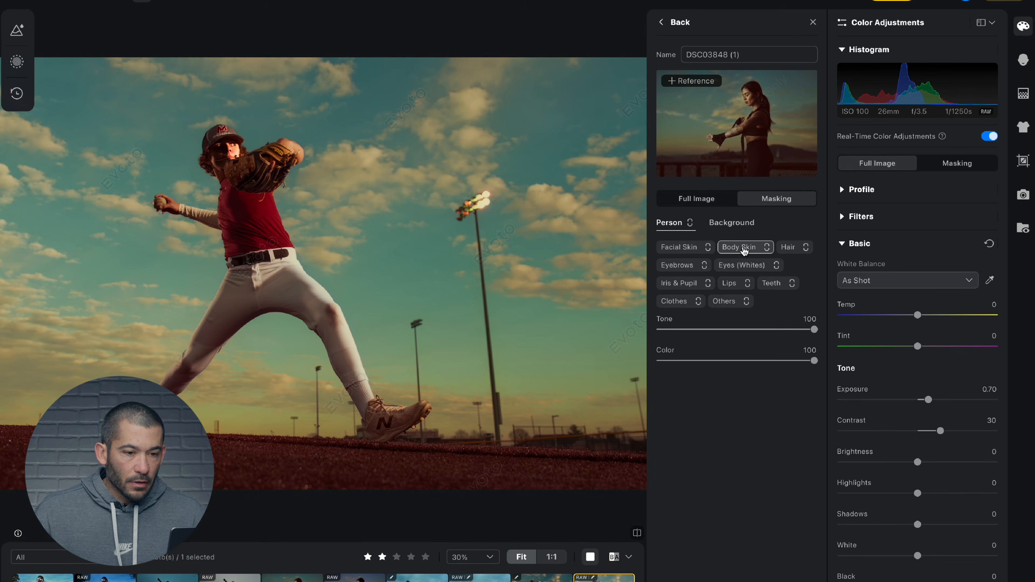
{"action": "left_click", "coordinate": [691, 247]}
{"action": "left_click_drag", "start_coordinate": [673, 329], "coordinate": [900, 321]}
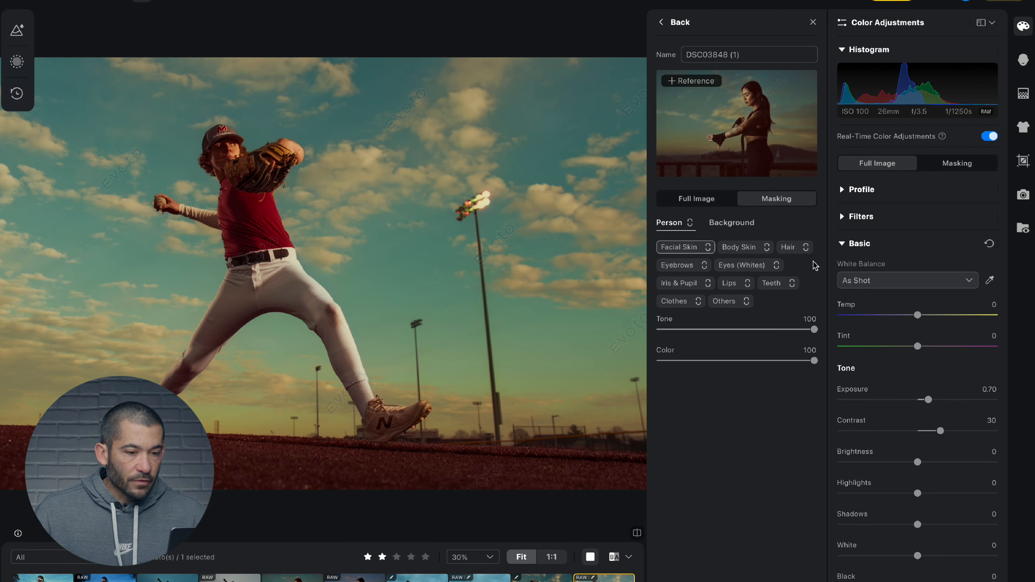
Link all Person mask regions of the DSC03848 (1) look and set their Tone to 0
{"action": "left_click", "coordinate": [691, 225]}
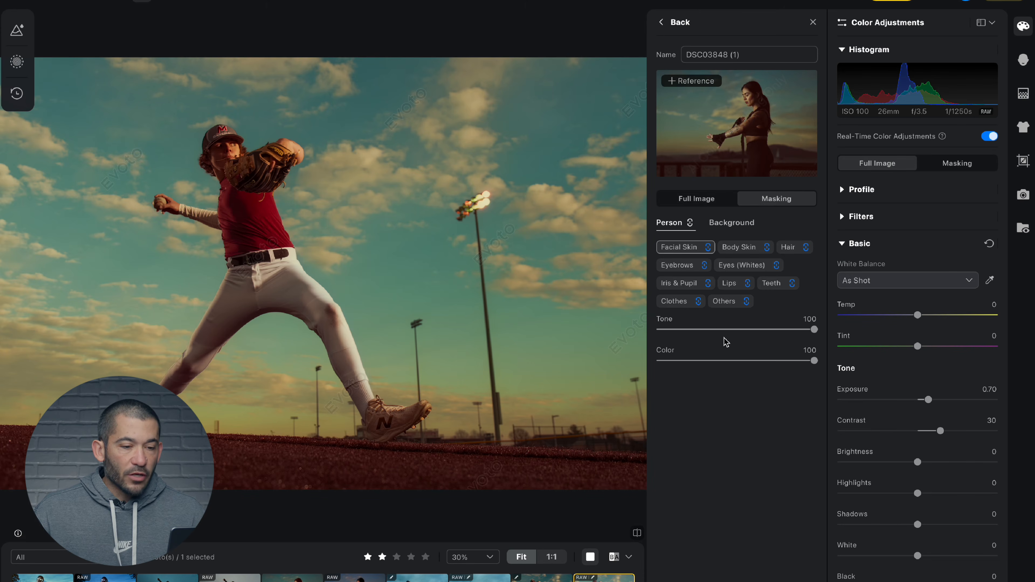
{"action": "left_click", "coordinate": [703, 329]}
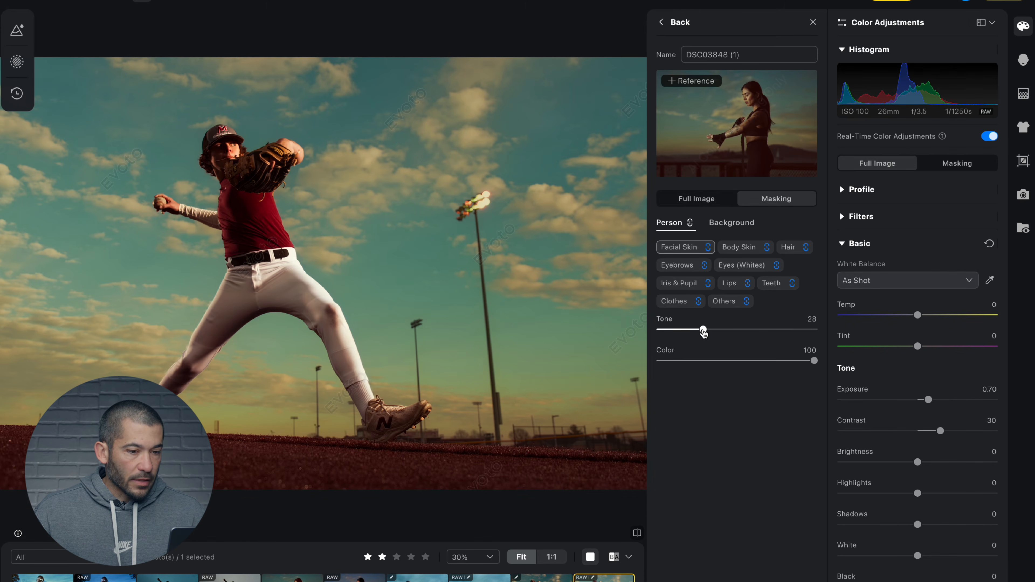
{"action": "left_click_drag", "start_coordinate": [703, 329], "coordinate": [623, 328]}
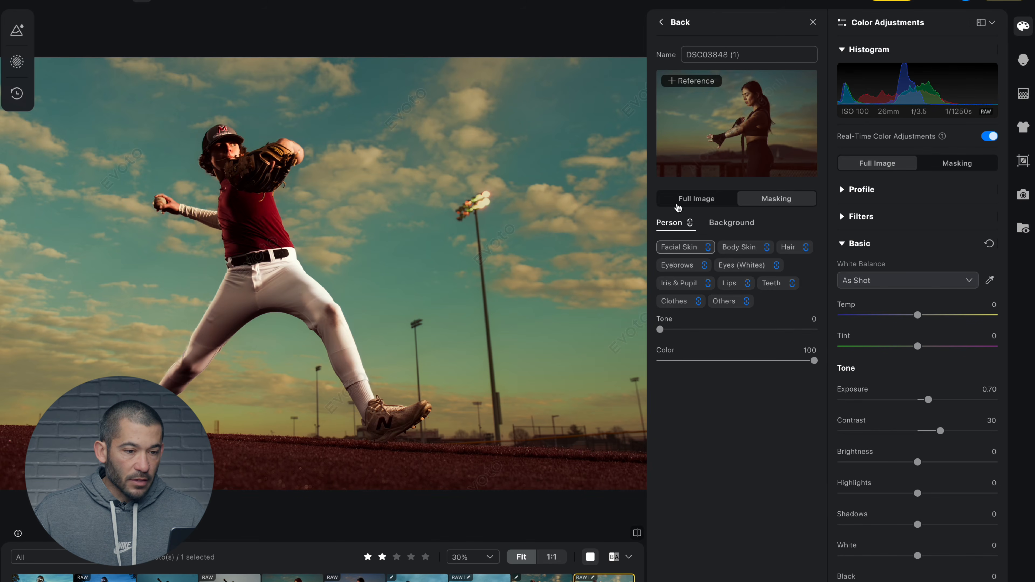
Try lower Tone and Color amounts on the look's Background mask, then restore both to 100
{"action": "left_click", "coordinate": [722, 223]}
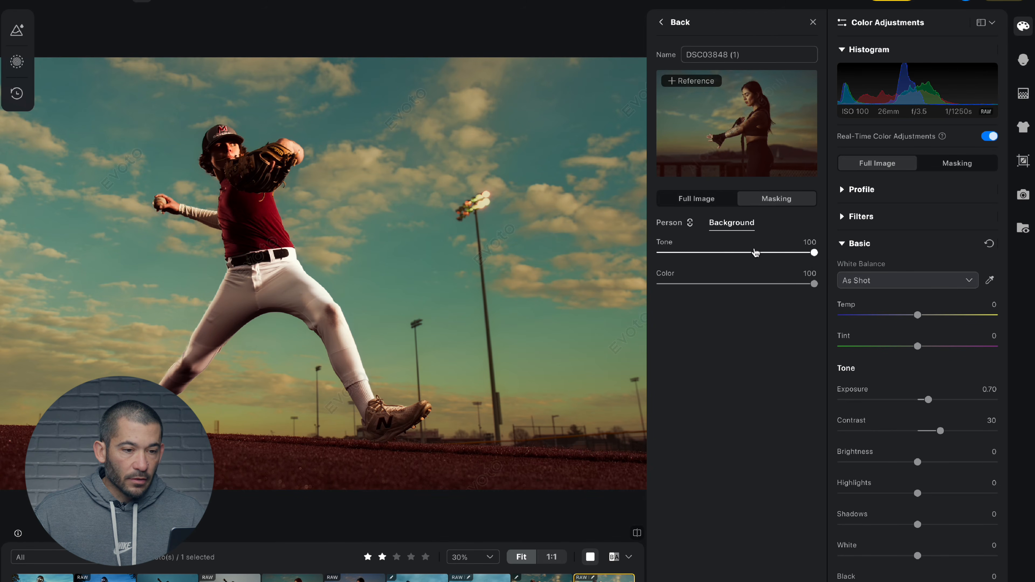
{"action": "left_click", "coordinate": [726, 255]}
{"action": "left_click_drag", "start_coordinate": [726, 252], "coordinate": [834, 252]}
{"action": "left_click", "coordinate": [699, 283]}
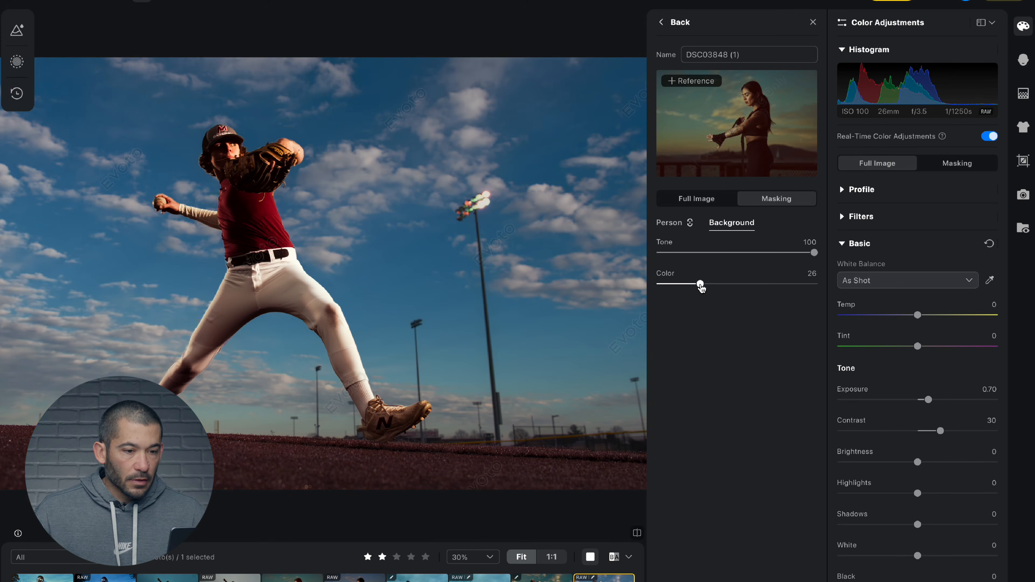
{"action": "left_click_drag", "start_coordinate": [699, 283], "coordinate": [843, 287]}
{"action": "left_click", "coordinate": [668, 253]}
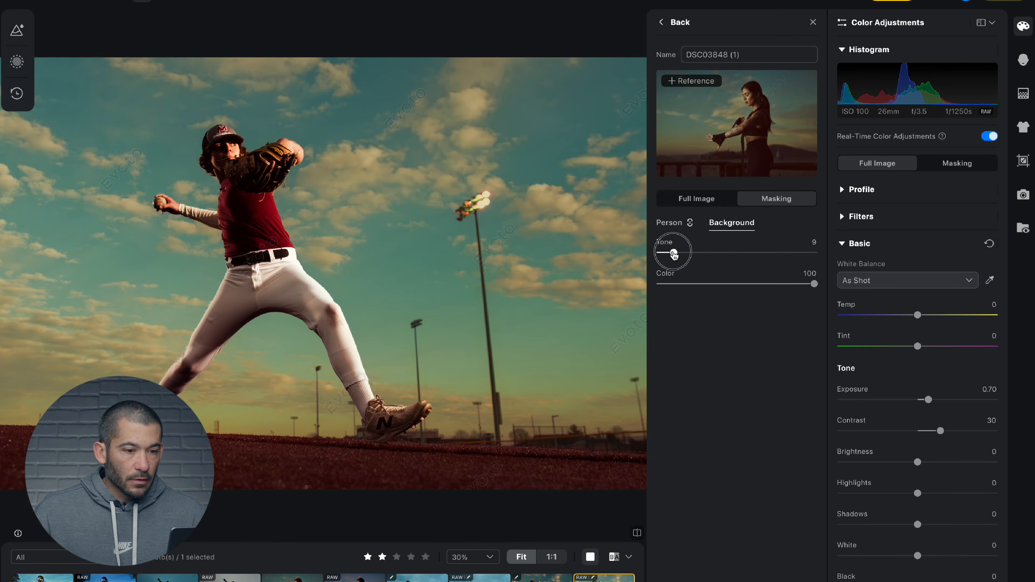
{"action": "left_click_drag", "start_coordinate": [668, 253], "coordinate": [825, 258]}
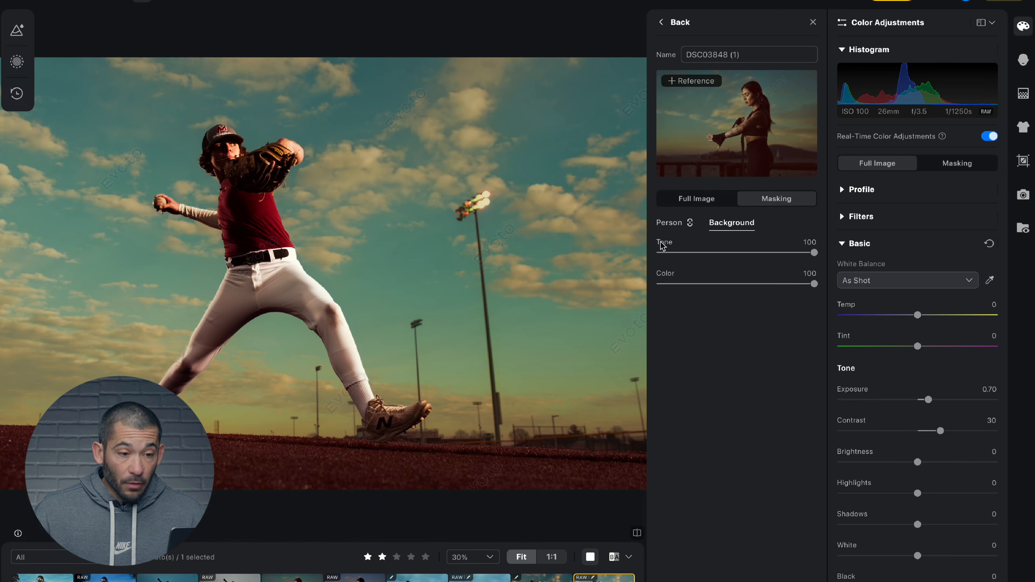
Restore the linked Person Tone to 100 and try Color at 0 from Clothes before returning it to 100
{"action": "left_click", "coordinate": [670, 225]}
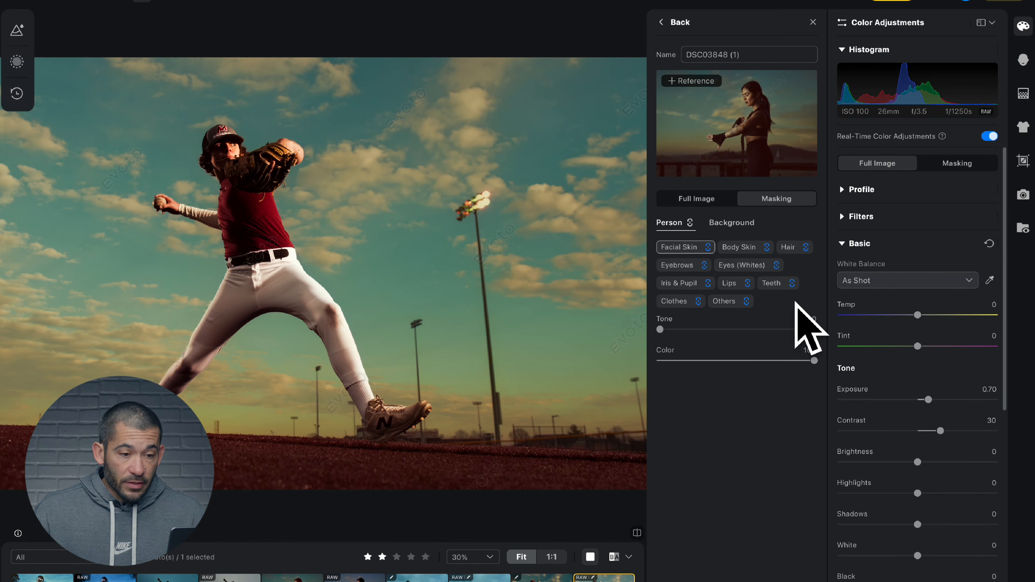
{"action": "left_click_drag", "start_coordinate": [660, 329], "coordinate": [814, 330]}
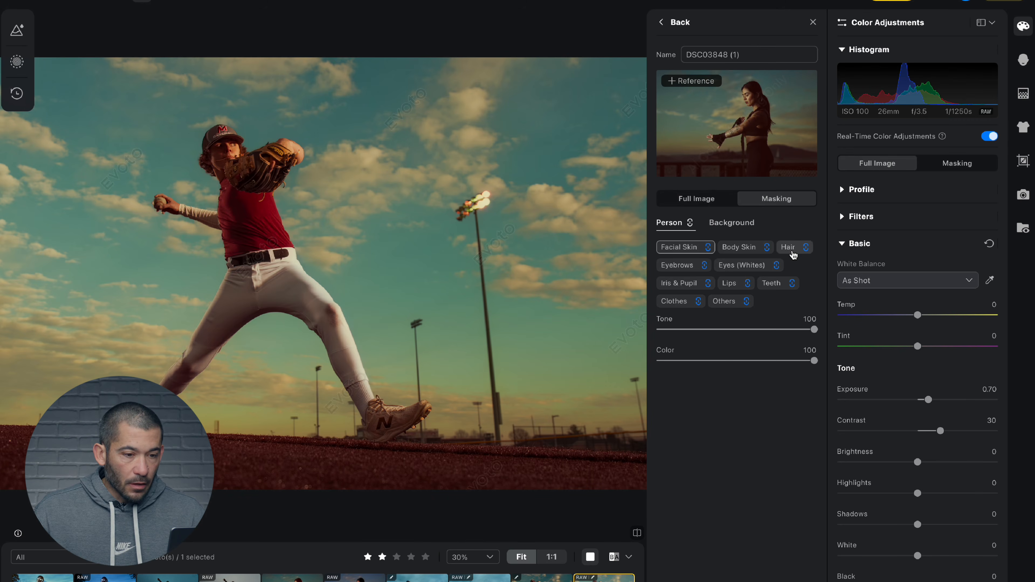
{"action": "left_click", "coordinate": [678, 301]}
{"action": "left_click_drag", "start_coordinate": [814, 330], "coordinate": [882, 334]}
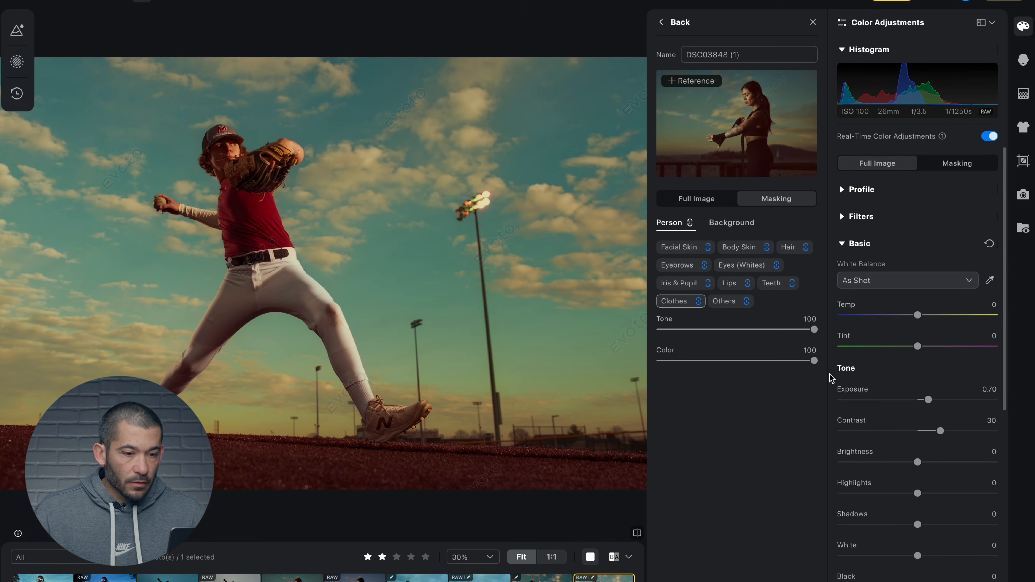
{"action": "left_click_drag", "start_coordinate": [814, 360], "coordinate": [659, 361]}
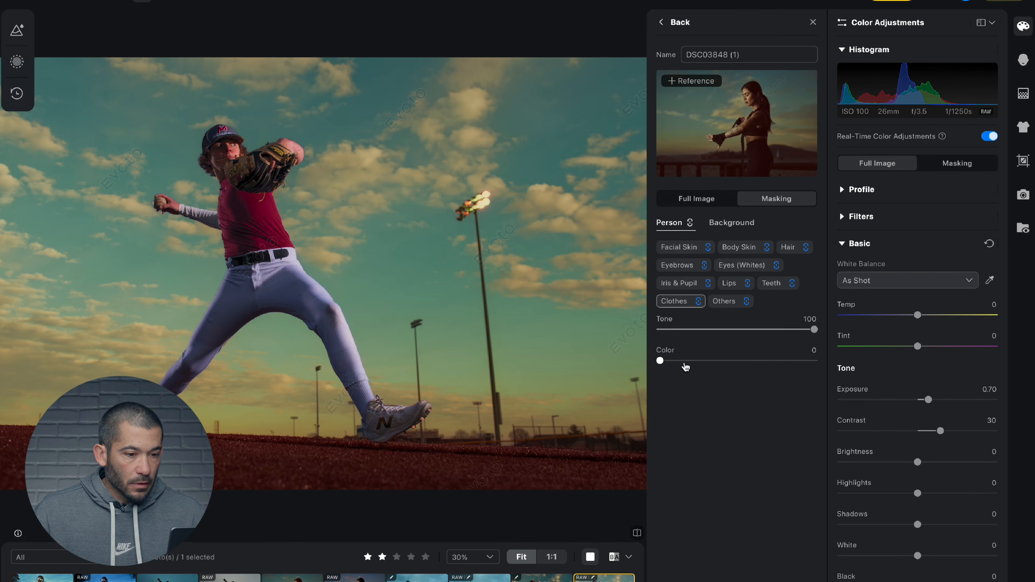
{"action": "left_click_drag", "start_coordinate": [661, 361], "coordinate": [896, 359]}
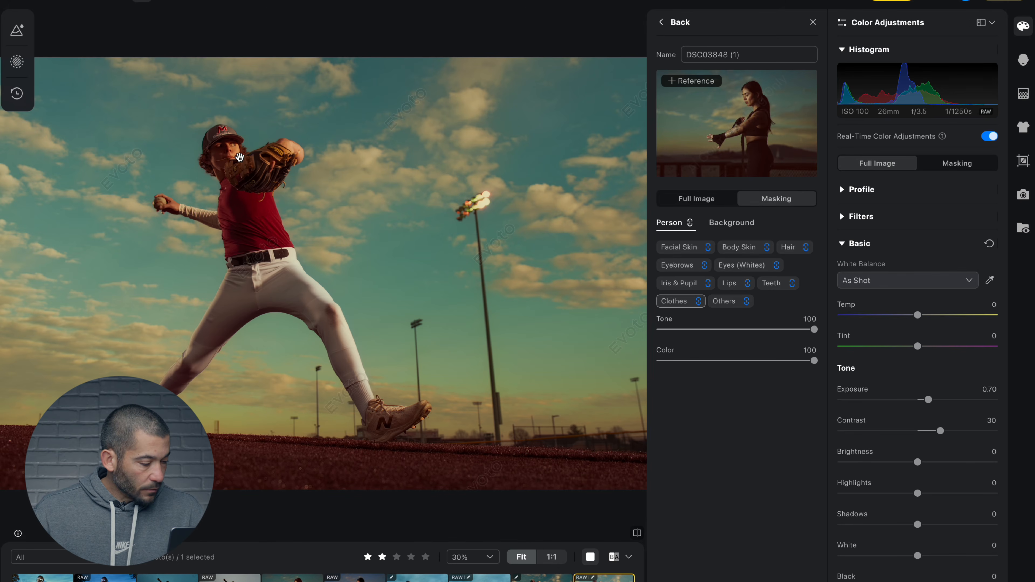
Reset all effects on the dark-jersey pitcher JPG photo
{"action": "key", "text": "Left"}
{"action": "key", "text": "Left"}
{"action": "key", "text": "Left"}
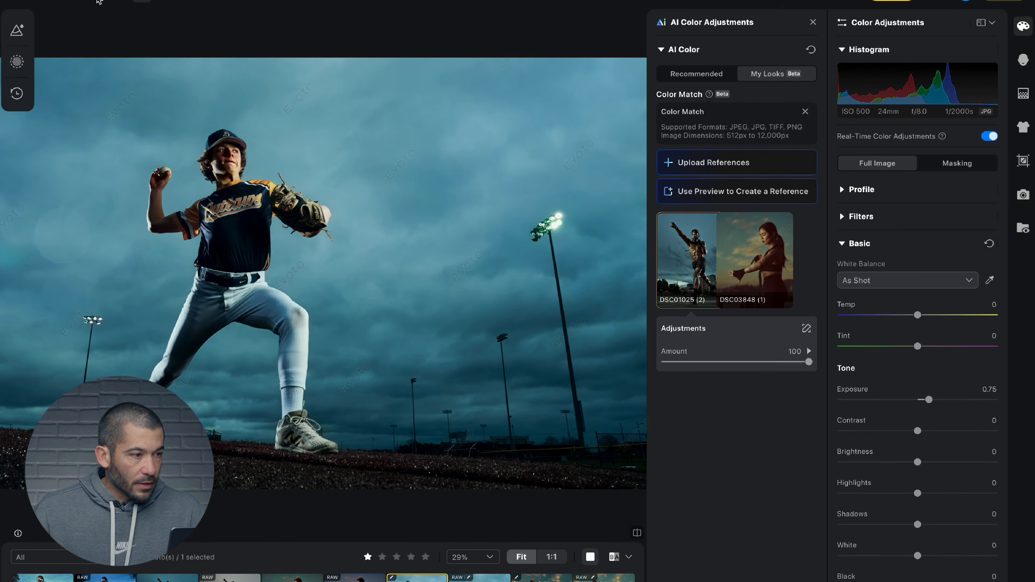
{"action": "left_click", "coordinate": [99, 1]}
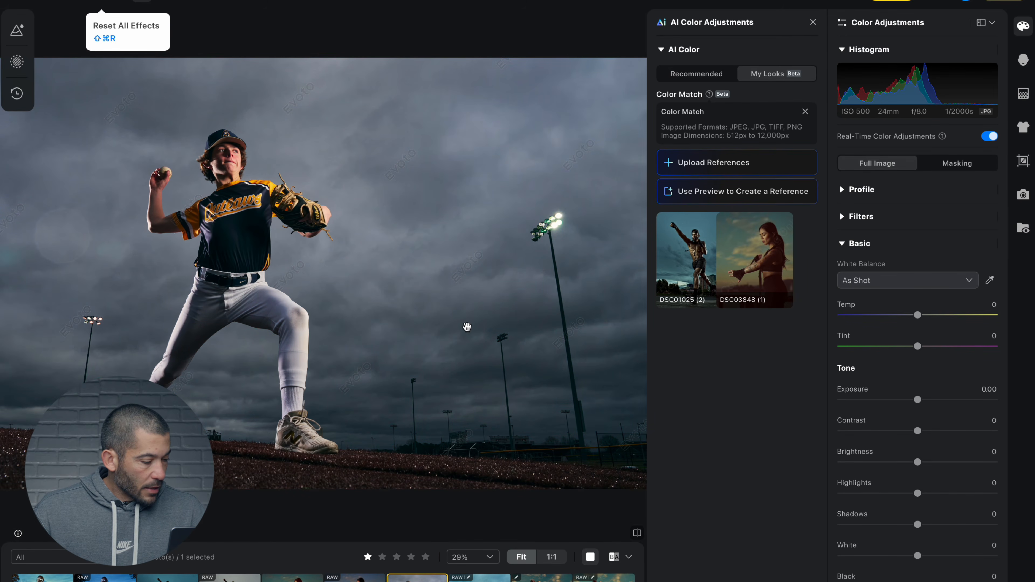
Create a color match reference from the preview of the seated man in sunglasses and checkered jacket
{"action": "key", "text": "Left"}
{"action": "key", "text": "Left"}
{"action": "key", "text": "Left"}
{"action": "key", "text": "Left"}
{"action": "key", "text": "Left"}
{"action": "key", "text": "Left"}
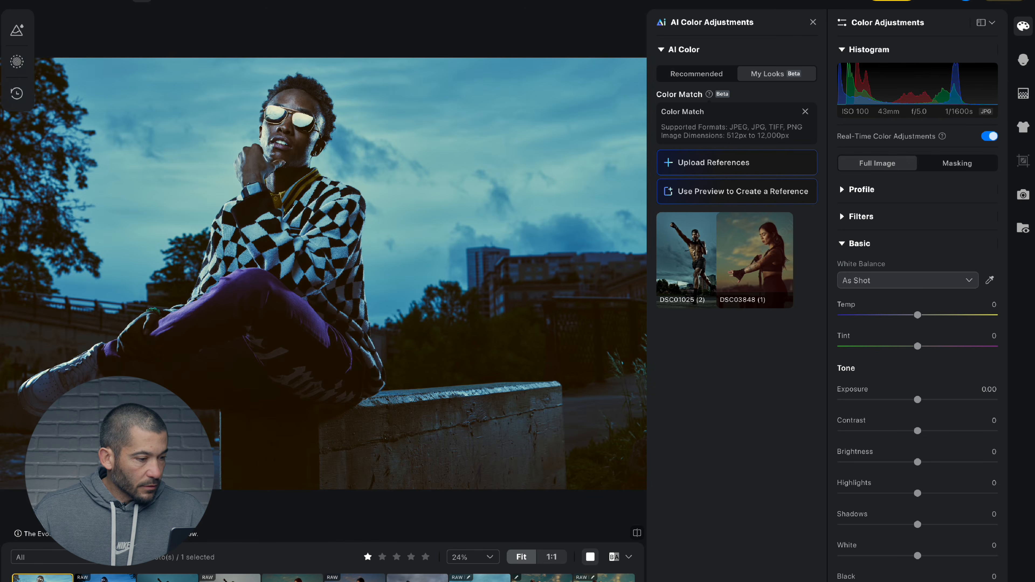
{"action": "left_click", "coordinate": [721, 190]}
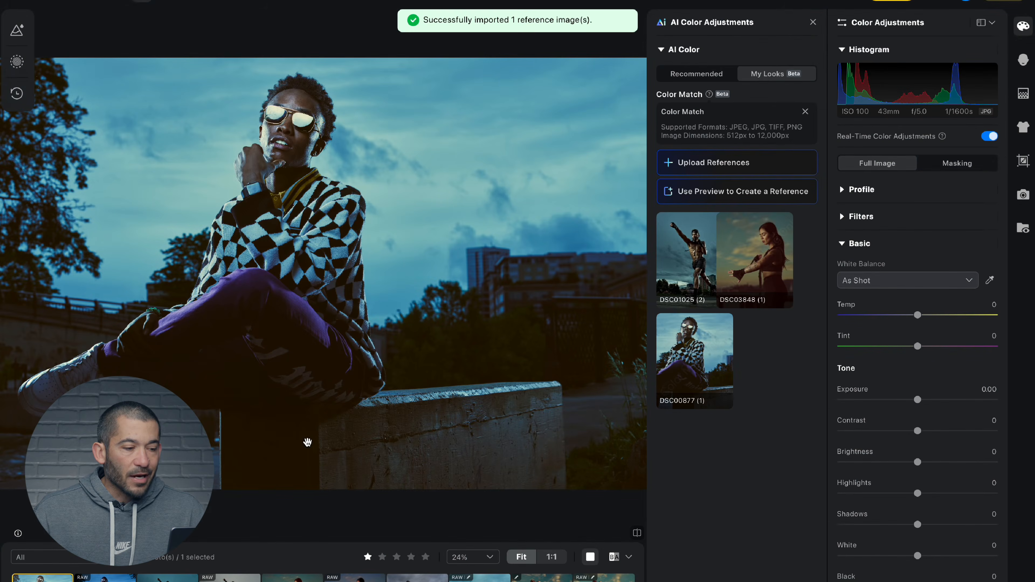
Compare the seated-man and boxer photos, then apply the DSC00877 (1) color match look to the dark-jersey pitcher JPG
{"action": "key", "text": "Right"}
{"action": "key", "text": "Right"}
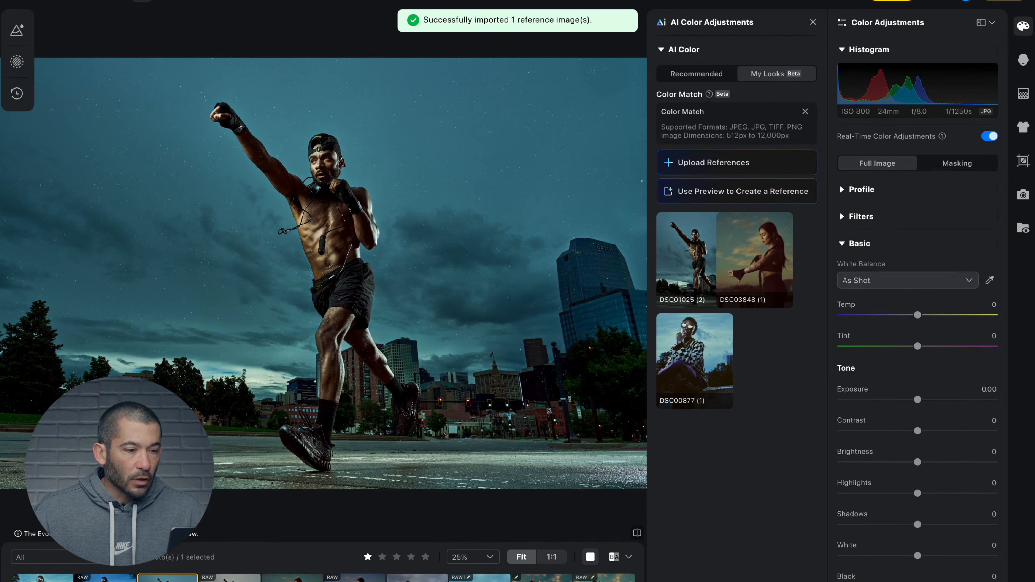
{"action": "key", "text": "Left"}
{"action": "key", "text": "Left"}
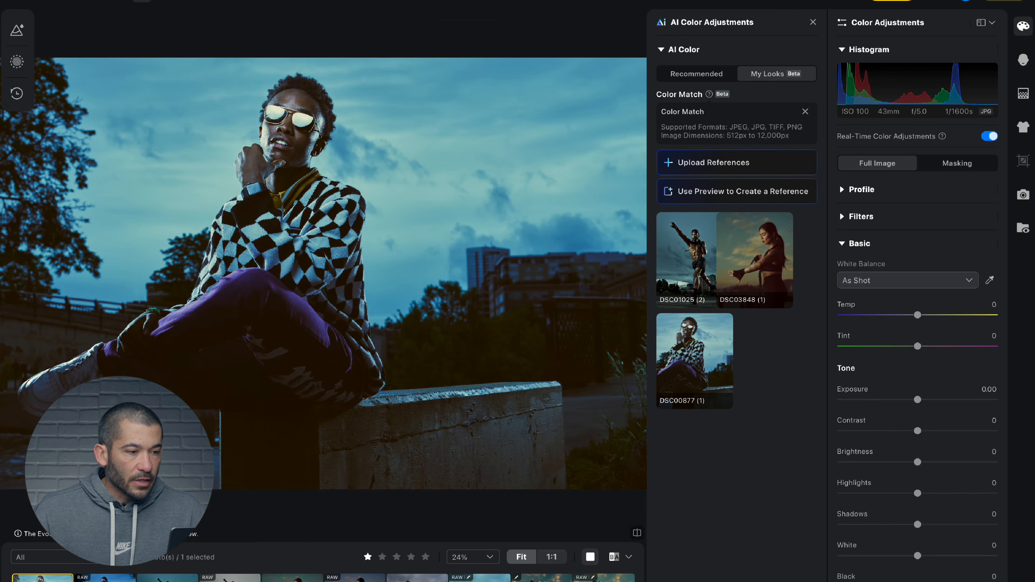
{"action": "left_click", "coordinate": [417, 577]}
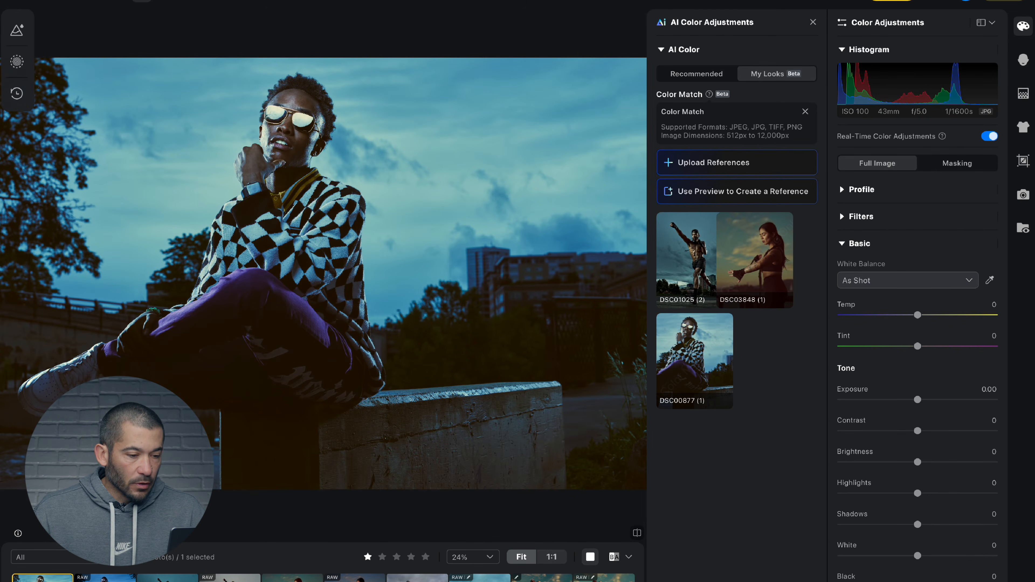
{"action": "left_click", "coordinate": [709, 353]}
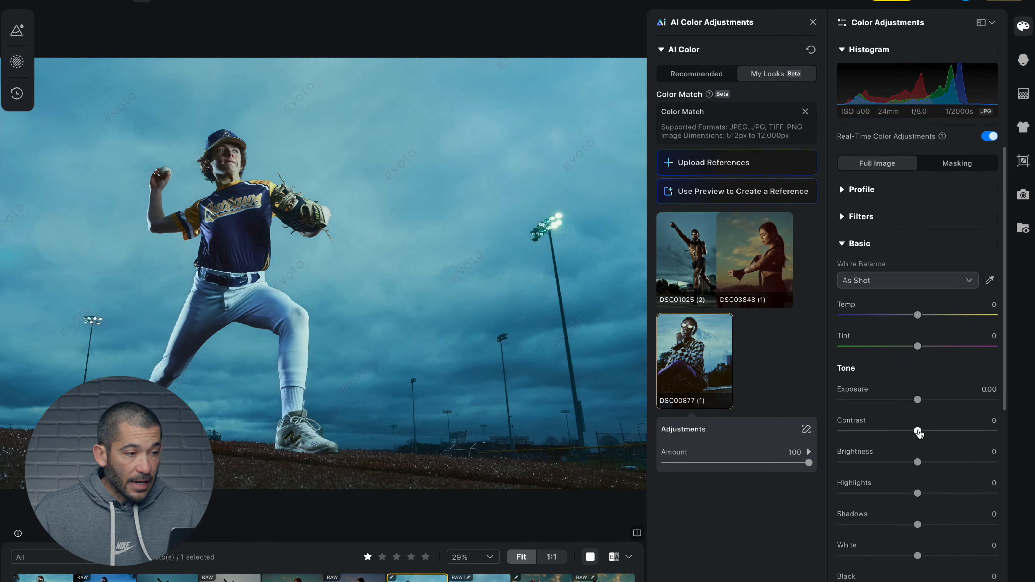
Set Contrast to 45 and Brightness to -7 on the dark-jersey pitcher JPG
{"action": "left_click_drag", "start_coordinate": [918, 433], "coordinate": [952, 432]}
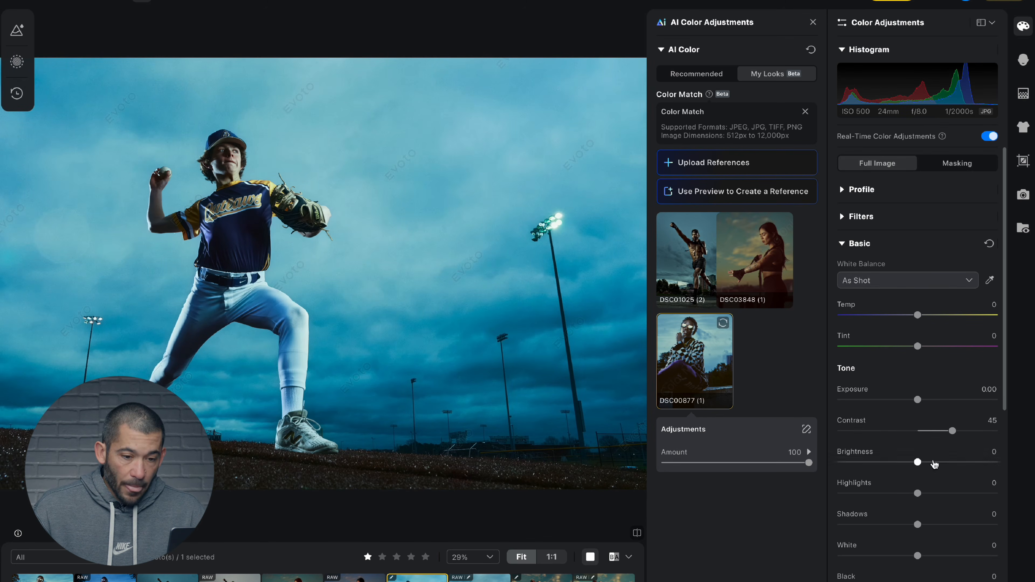
{"action": "left_click_drag", "start_coordinate": [917, 461], "coordinate": [912, 463]}
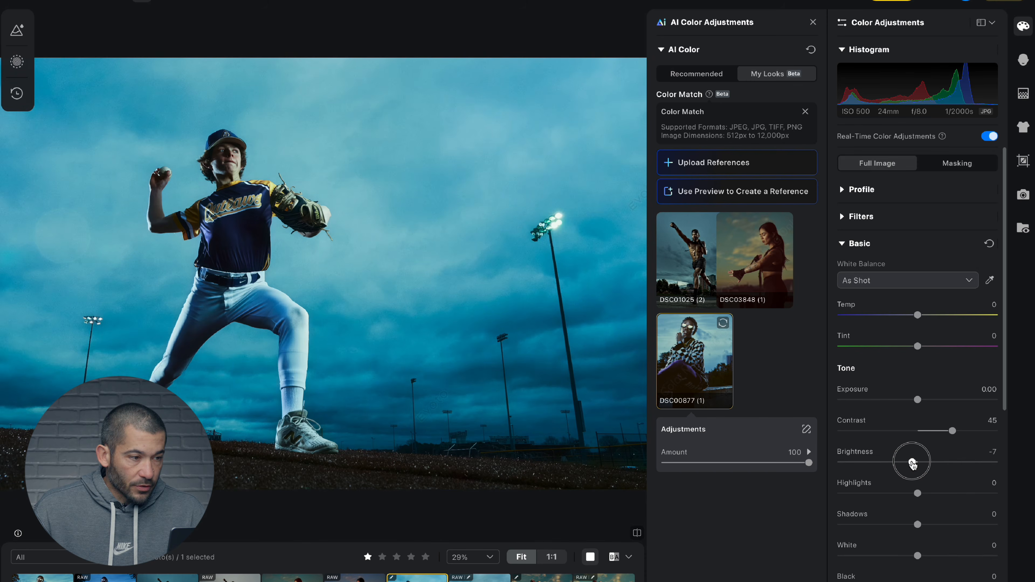
In the DSC00877 (1) look's masking adjustments, set the linked Person Tone to 45
{"action": "left_click", "coordinate": [806, 429]}
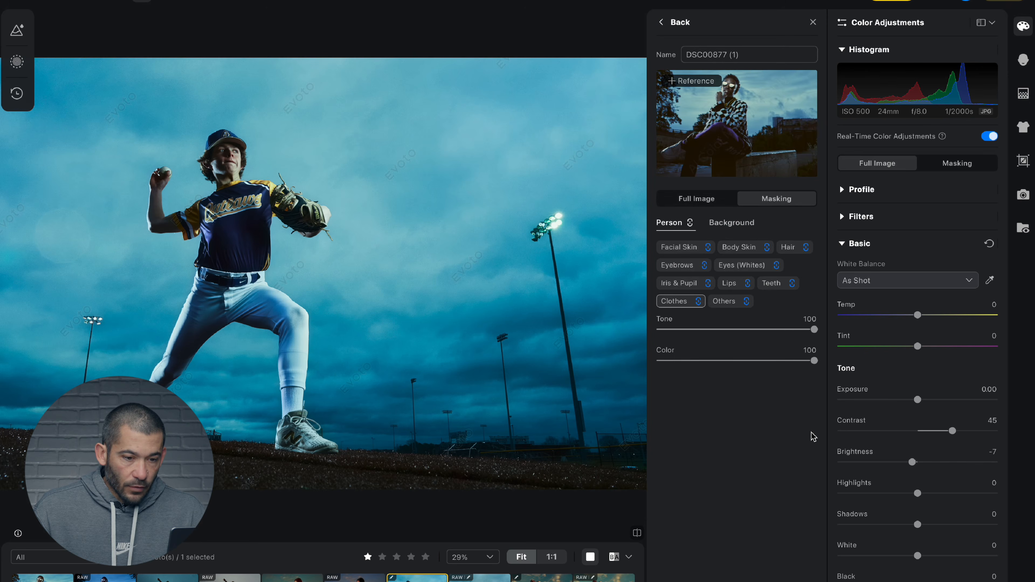
{"action": "left_click", "coordinate": [717, 329]}
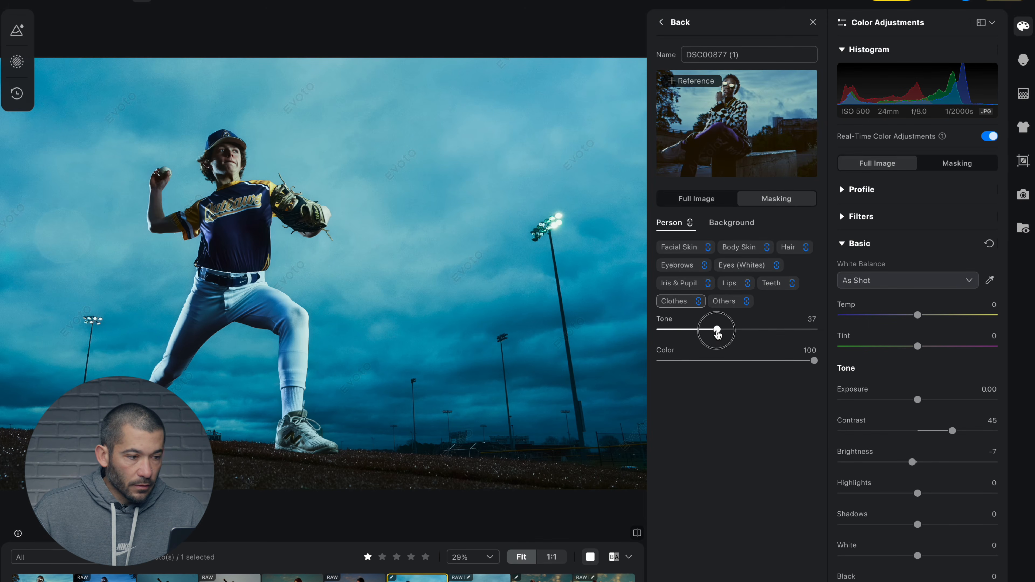
{"action": "left_click", "coordinate": [800, 330]}
{"action": "left_click_drag", "start_coordinate": [801, 331], "coordinate": [729, 329]}
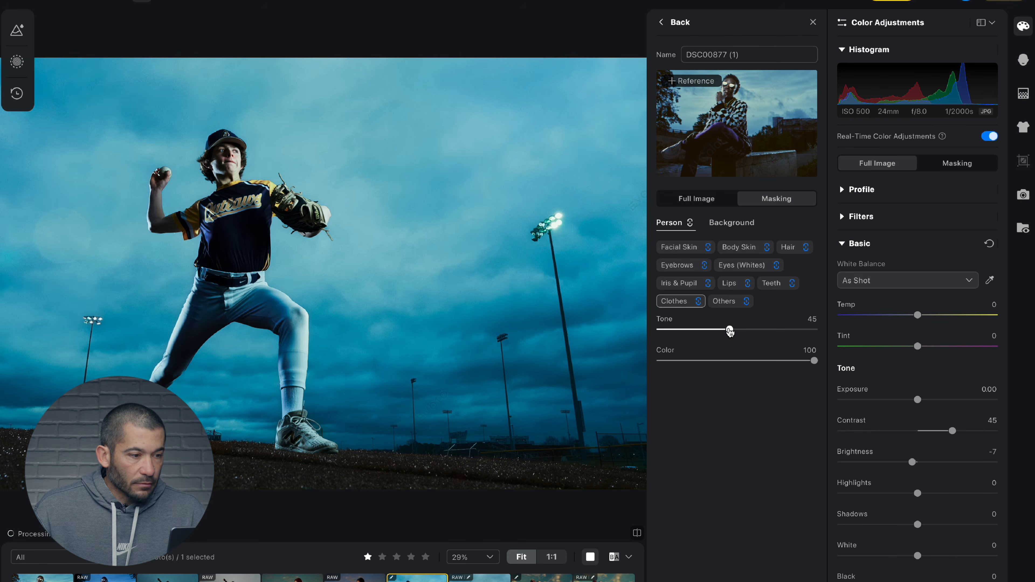
Try the linked Person Color at 49 and a lower Background Color, returning both to 100
{"action": "left_click", "coordinate": [735, 361]}
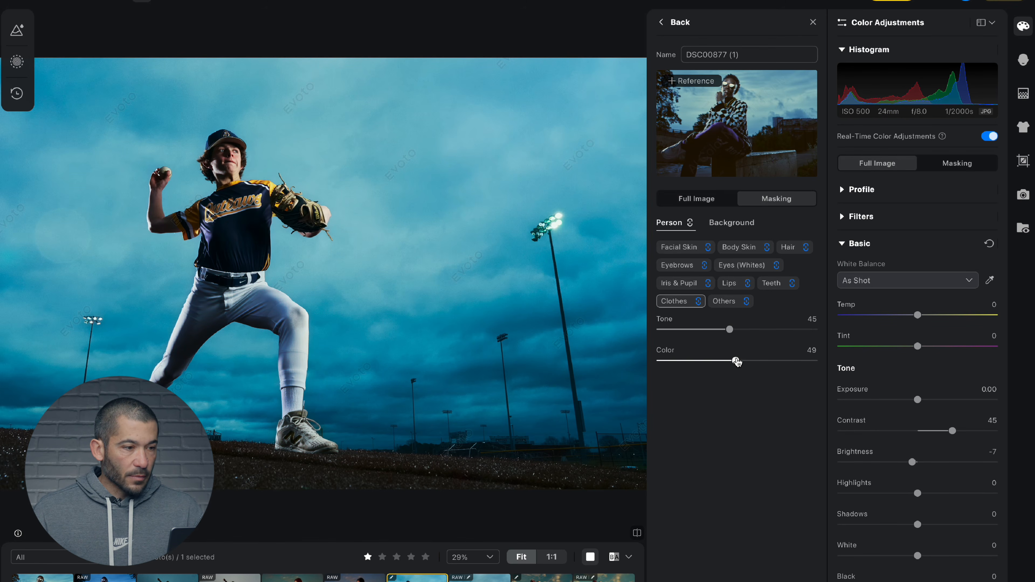
{"action": "left_click_drag", "start_coordinate": [736, 361], "coordinate": [882, 363]}
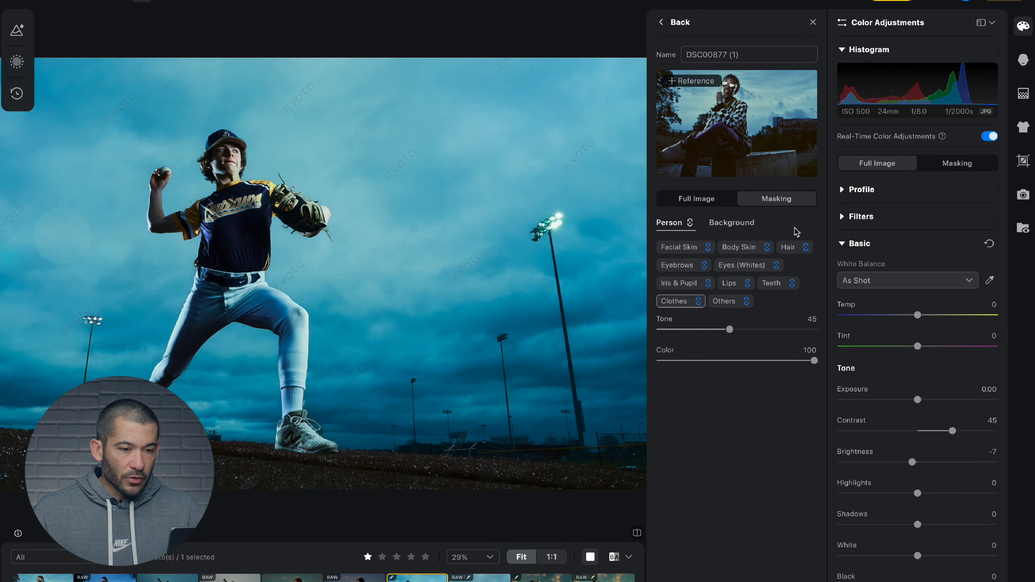
{"action": "left_click", "coordinate": [732, 222]}
{"action": "left_click_drag", "start_coordinate": [718, 281], "coordinate": [855, 283]}
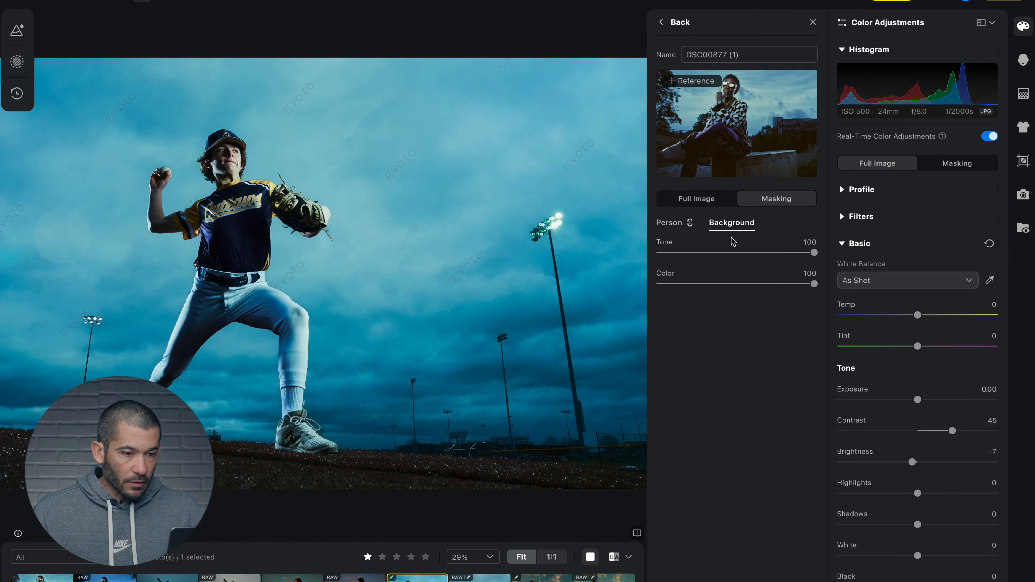
Try the look's full-image Amount at 33 before returning it to 100
{"action": "left_click", "coordinate": [697, 200]}
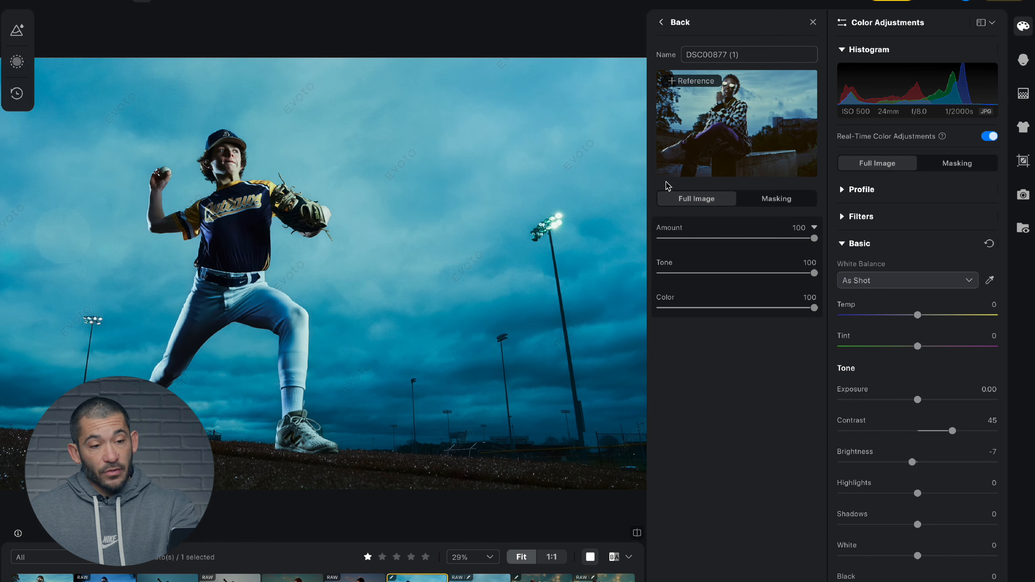
{"action": "left_click", "coordinate": [710, 239]}
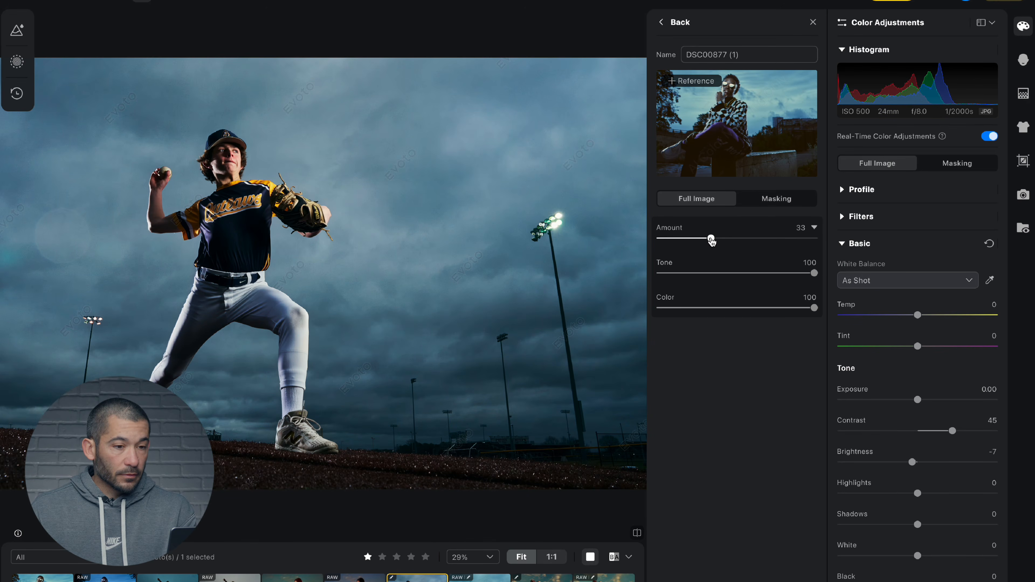
{"action": "left_click_drag", "start_coordinate": [711, 239], "coordinate": [885, 238]}
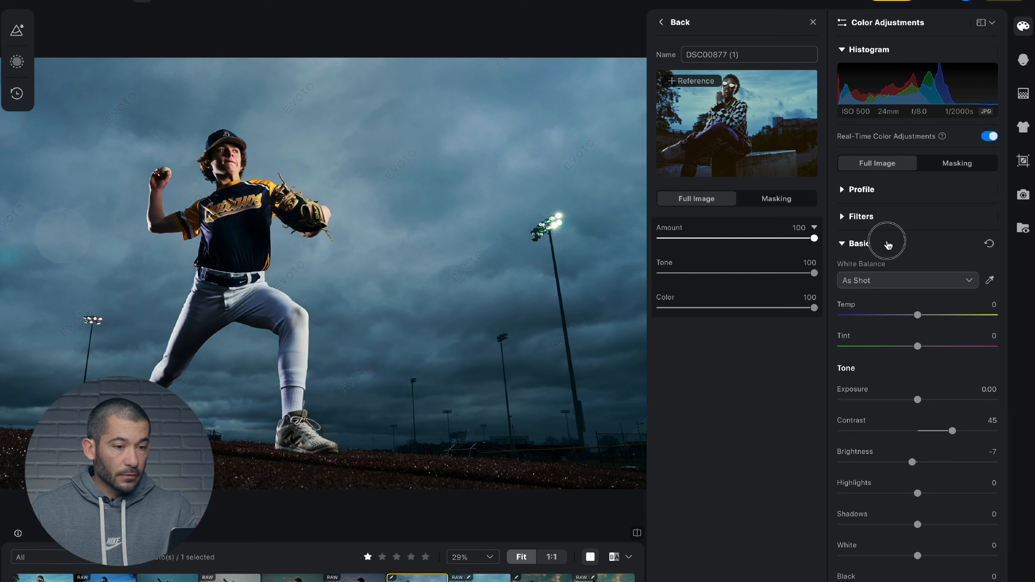
Try the full-image Tone at 26 and 20 and Color at 47, returning each to 100
{"action": "left_click", "coordinate": [701, 273]}
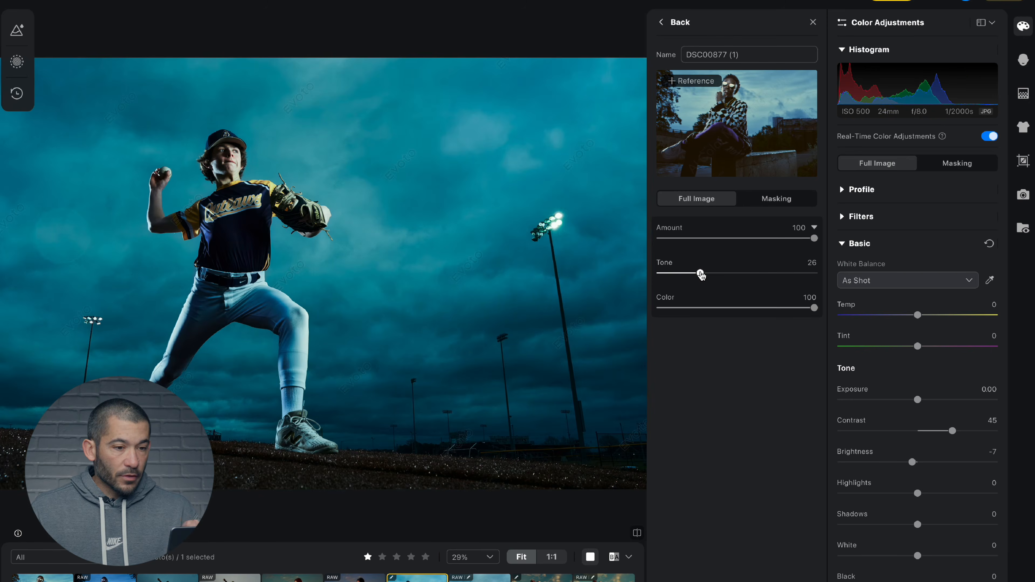
{"action": "left_click_drag", "start_coordinate": [701, 273], "coordinate": [880, 271]}
{"action": "left_click", "coordinate": [735, 308]}
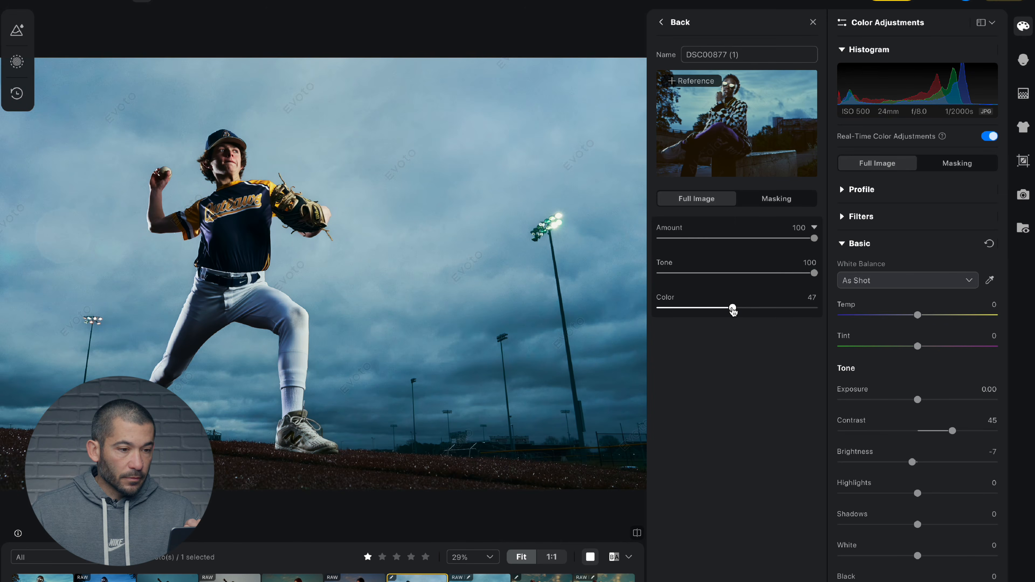
{"action": "left_click_drag", "start_coordinate": [735, 309], "coordinate": [814, 308]}
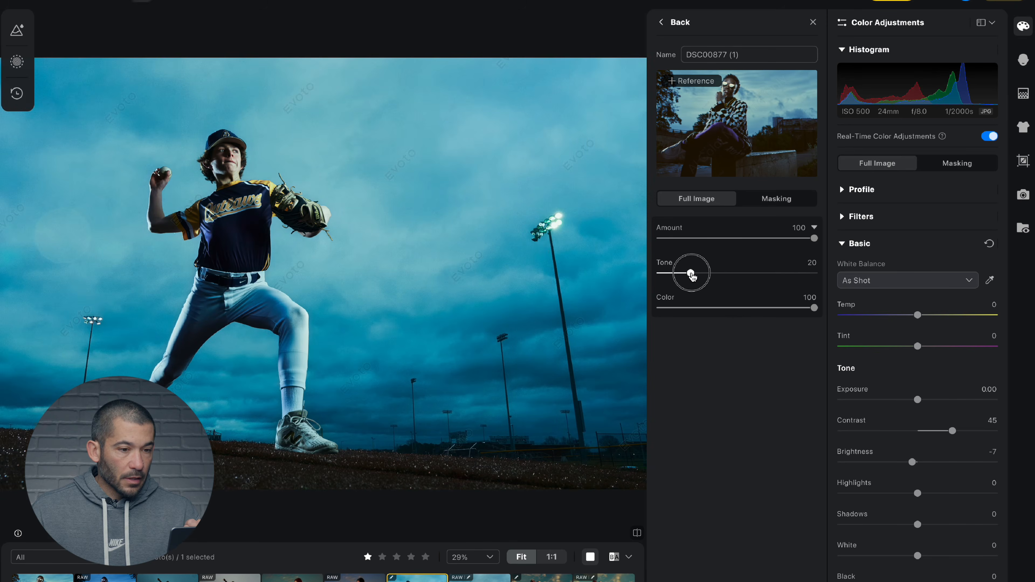
{"action": "left_click", "coordinate": [688, 273]}
{"action": "left_click_drag", "start_coordinate": [689, 273], "coordinate": [883, 281]}
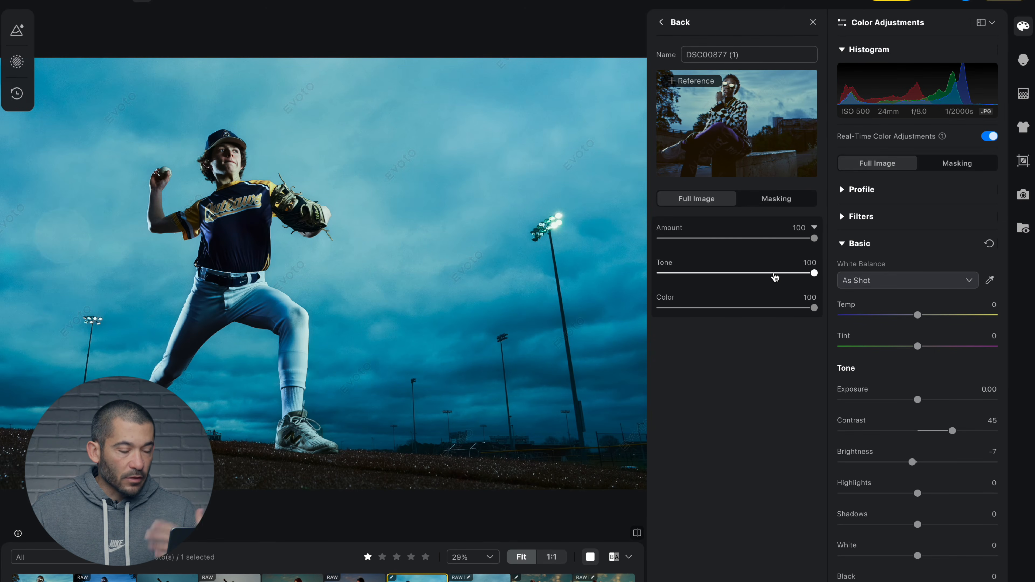
Reset Contrast and Brightness to 0 on the pitcher JPG
{"action": "double_click", "coordinate": [952, 432]}
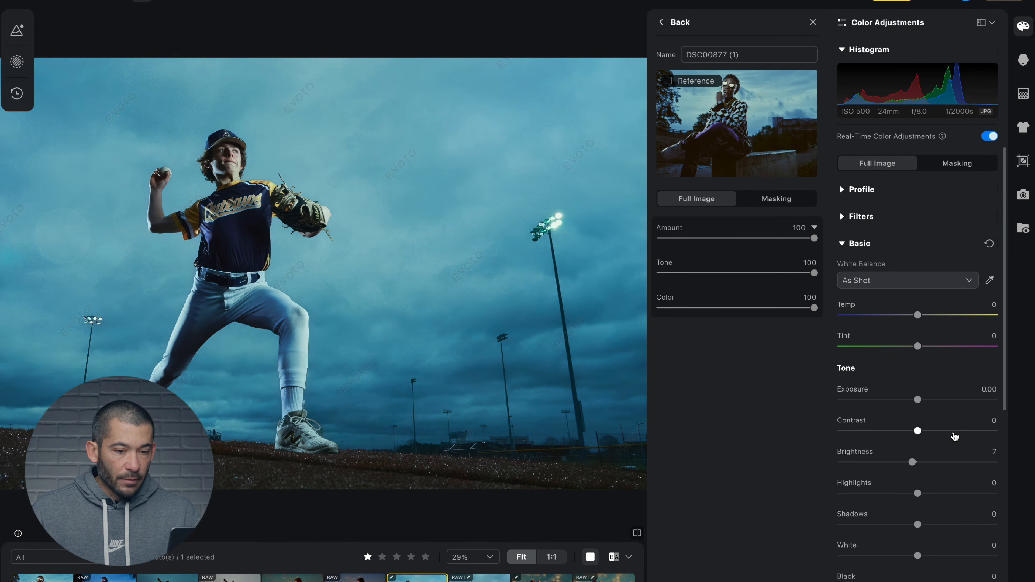
{"action": "double_click", "coordinate": [912, 462]}
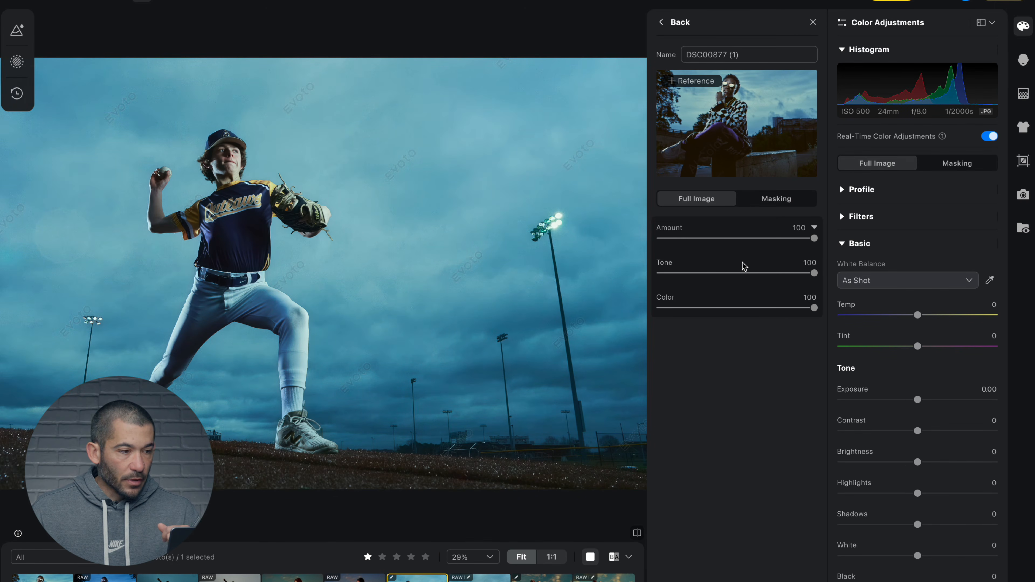
Try the full-image Tone of the DSC00877 (1) look at 46
{"action": "left_click", "coordinate": [730, 272]}
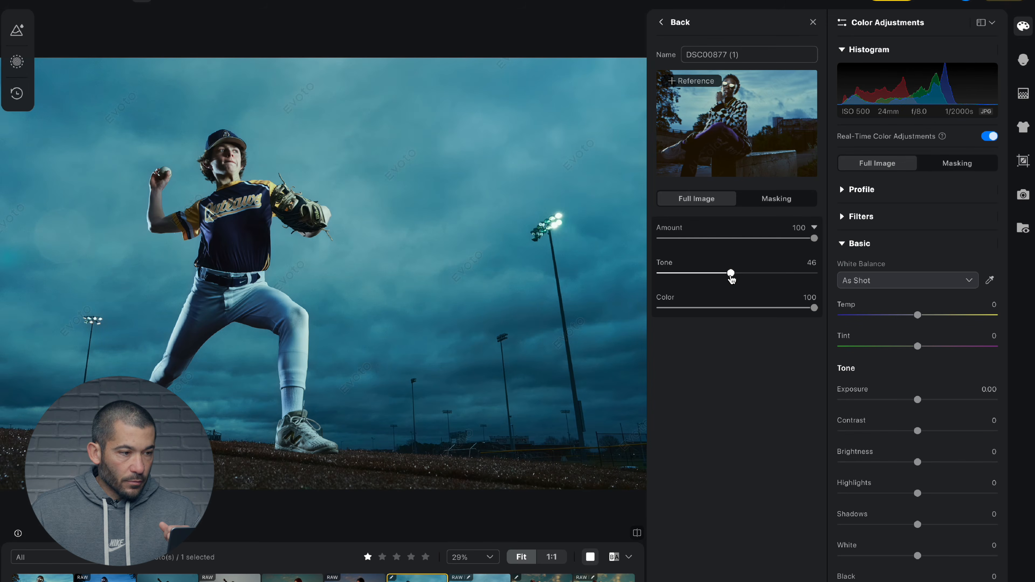
{"action": "left_click", "coordinate": [737, 273]}
{"action": "double_click", "coordinate": [738, 273]}
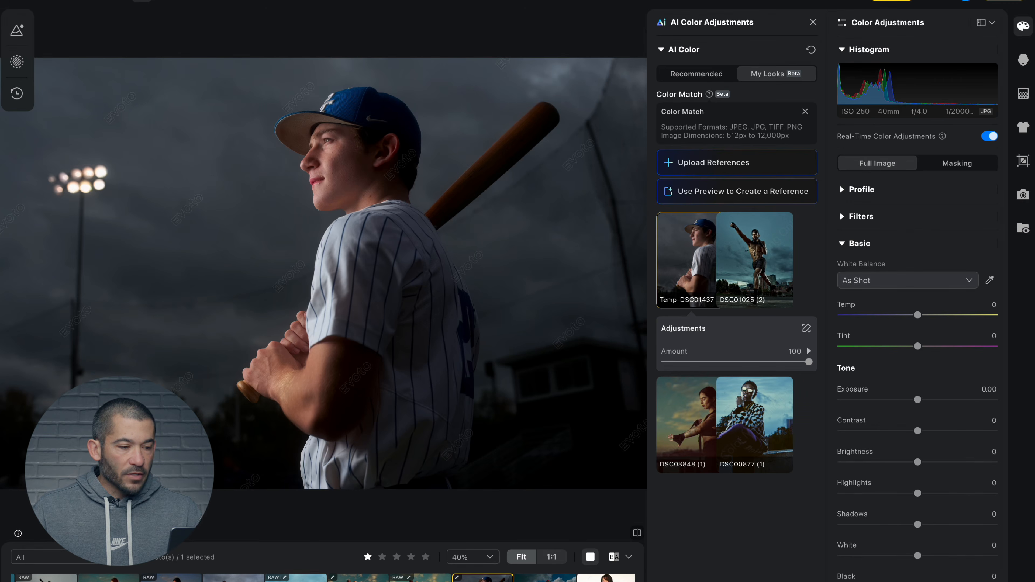
Create a color match reference from the ungraded pitcher JPG's preview and apply that DSC05335 (2) look to the batter photo
{"action": "left_click", "coordinate": [234, 579]}
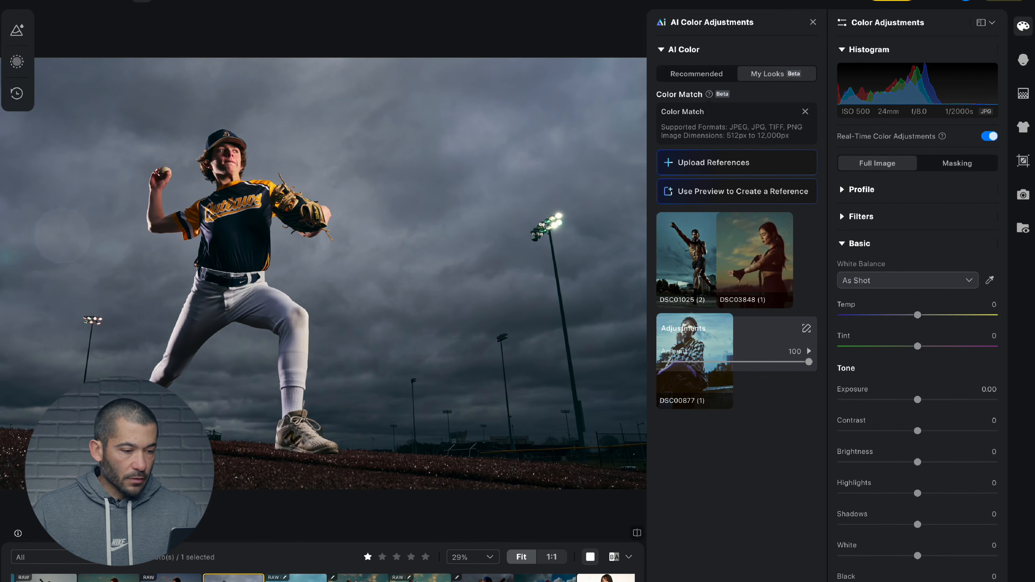
{"action": "left_click", "coordinate": [741, 196]}
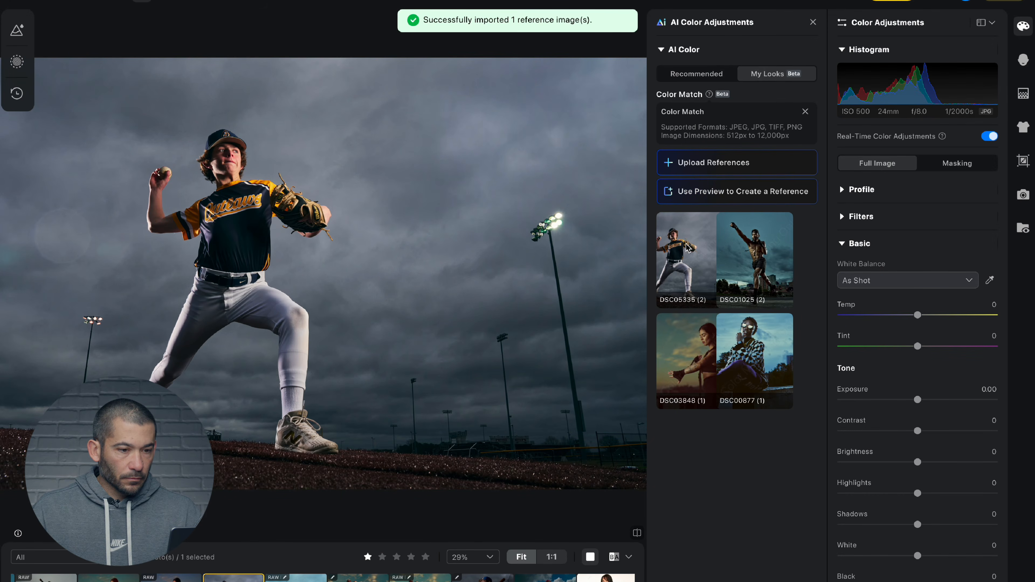
{"action": "left_click", "coordinate": [483, 578]}
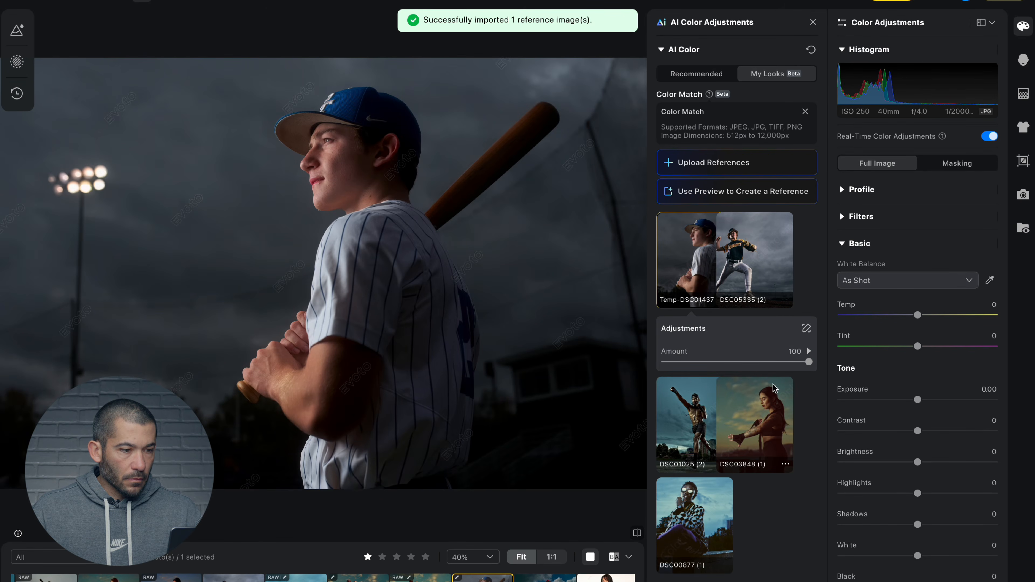
{"action": "left_click", "coordinate": [775, 267]}
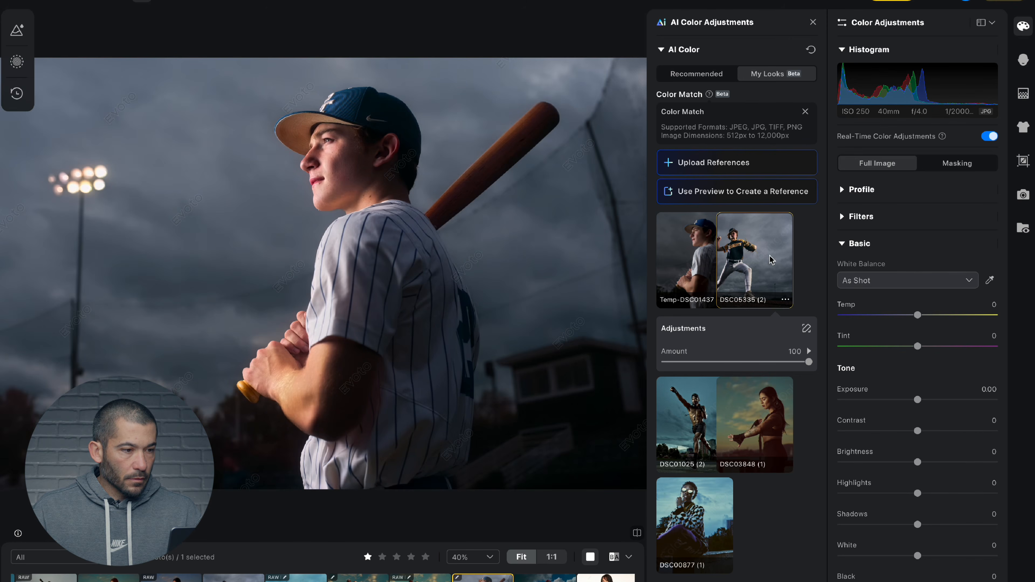
Compare the pitcher's JPG and RAW photos, then return to the matched batter photo
{"action": "left_click", "coordinate": [248, 579]}
{"action": "left_click", "coordinate": [286, 578]}
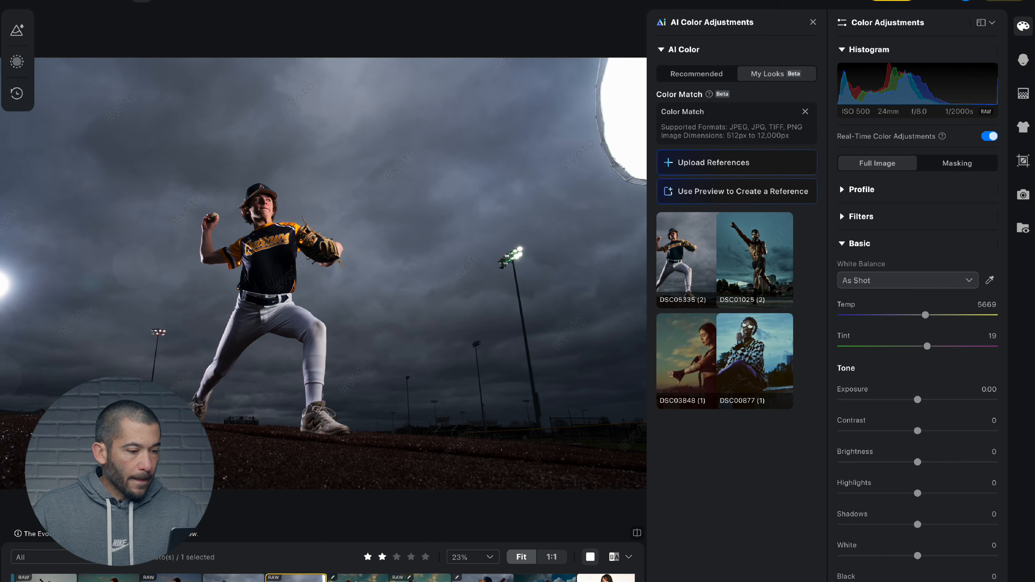
{"action": "left_click", "coordinate": [233, 579]}
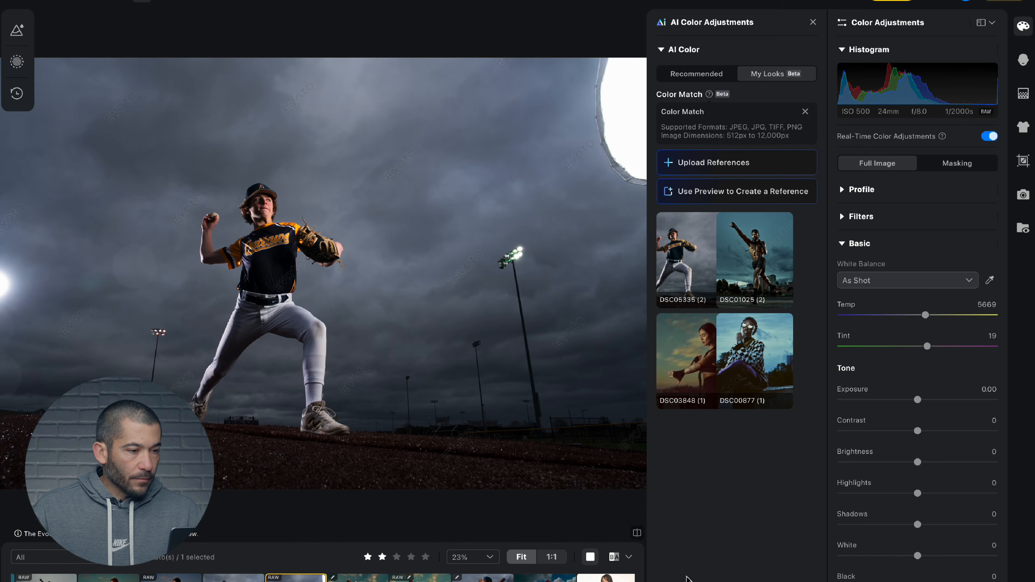
{"action": "key", "text": "Right"}
{"action": "key", "text": "Left"}
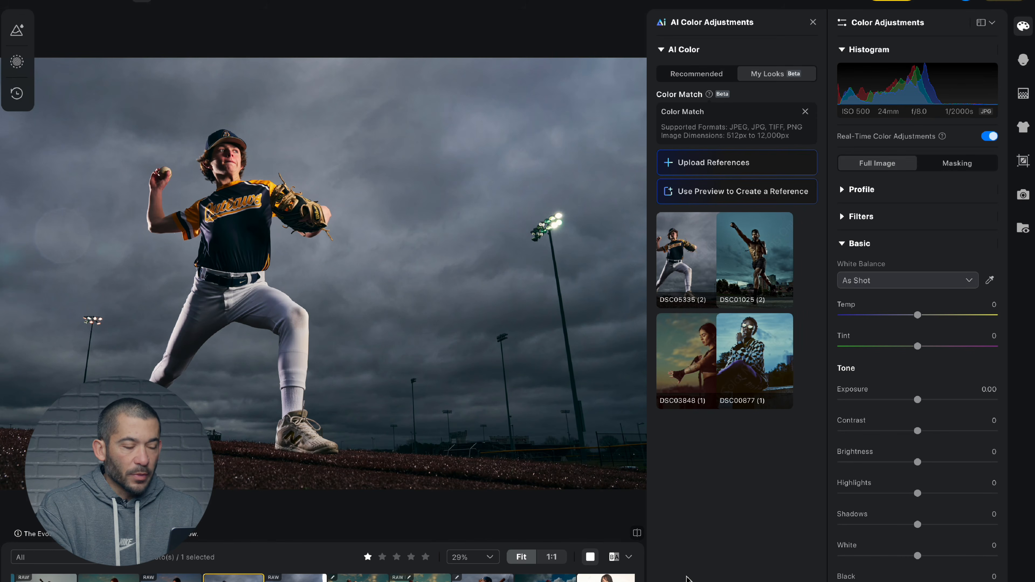
{"action": "key", "text": "Right"}
{"action": "left_click", "coordinate": [482, 578]}
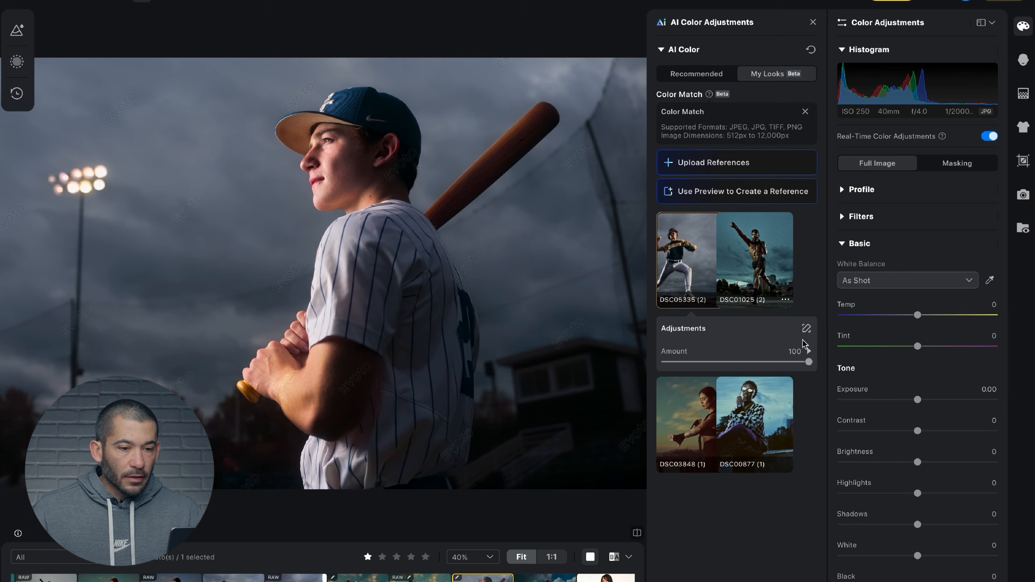
In the batter photo's DSC05335 (2) look adjustments, try a lower Amount, restore it to 100, and set the full-image Tone to 53
{"action": "left_click", "coordinate": [806, 329]}
{"action": "left_click_drag", "start_coordinate": [737, 238], "coordinate": [816, 277]}
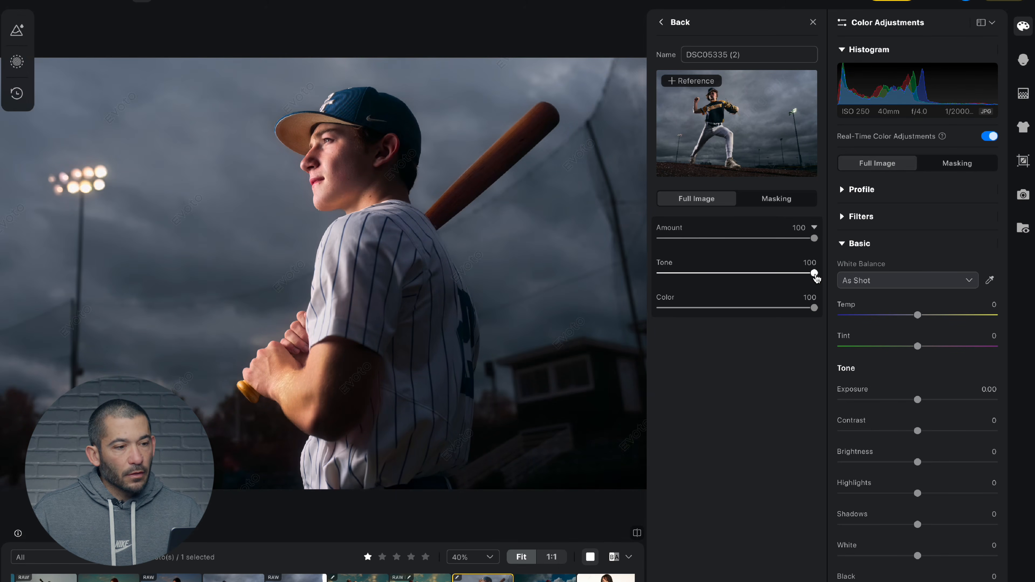
{"action": "left_click", "coordinate": [742, 274]}
Try the full-image Color at 14 and 17 and a lower Amount on the batter photo, returning both to 100
{"action": "left_click", "coordinate": [682, 309]}
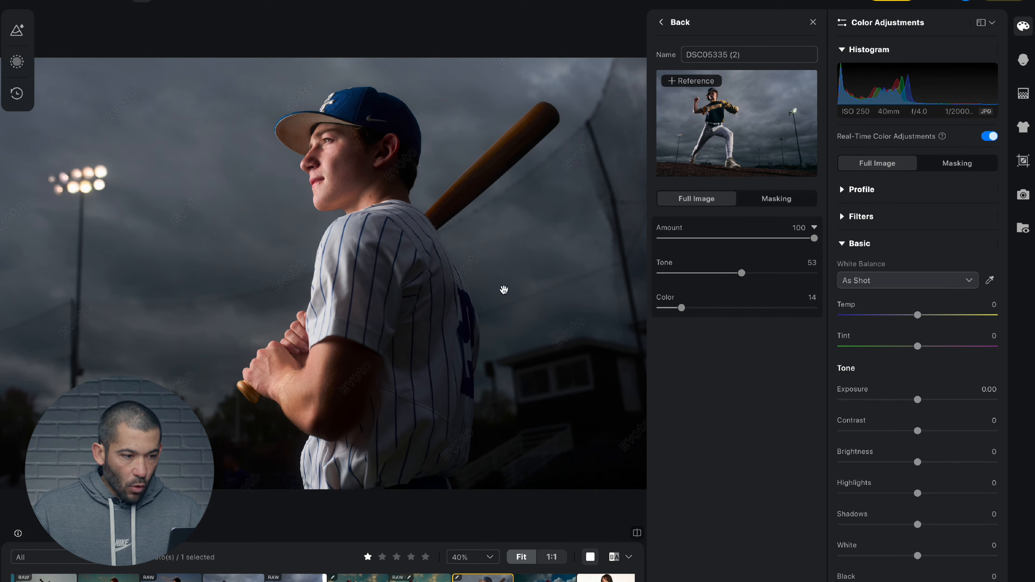
{"action": "left_click_drag", "start_coordinate": [683, 310], "coordinate": [872, 311]}
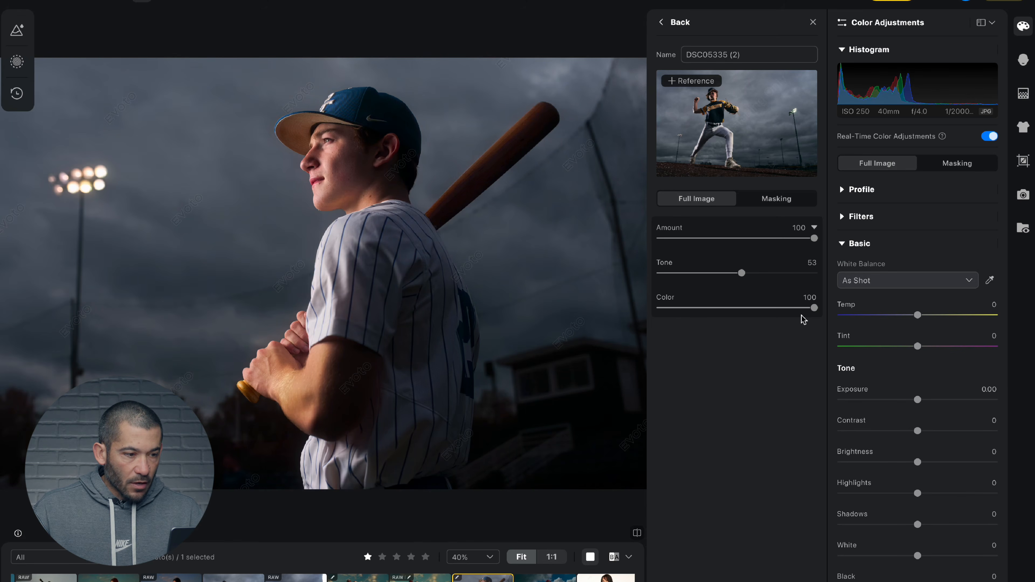
{"action": "left_click", "coordinate": [686, 308]}
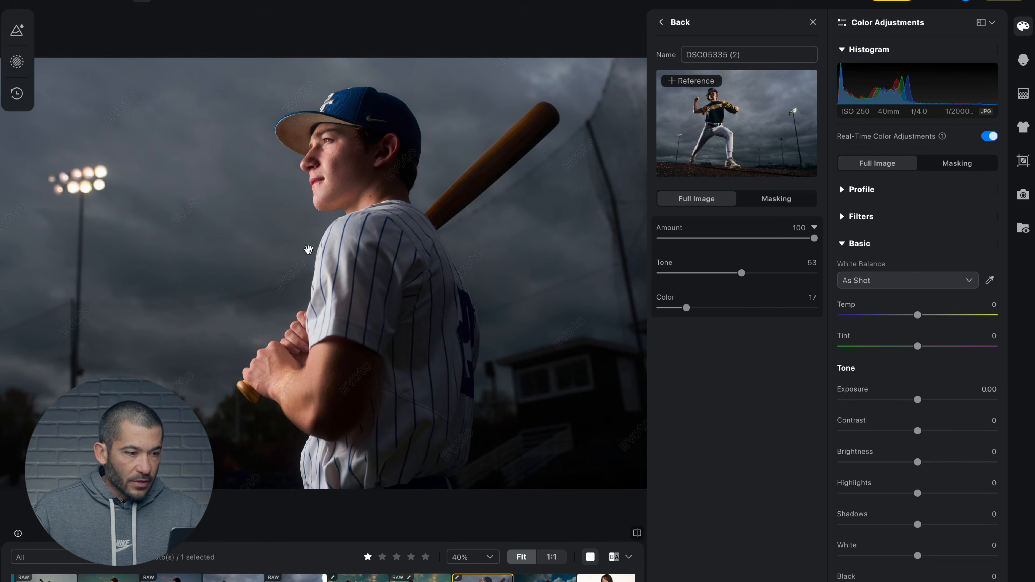
{"action": "left_click_drag", "start_coordinate": [686, 308], "coordinate": [873, 303]}
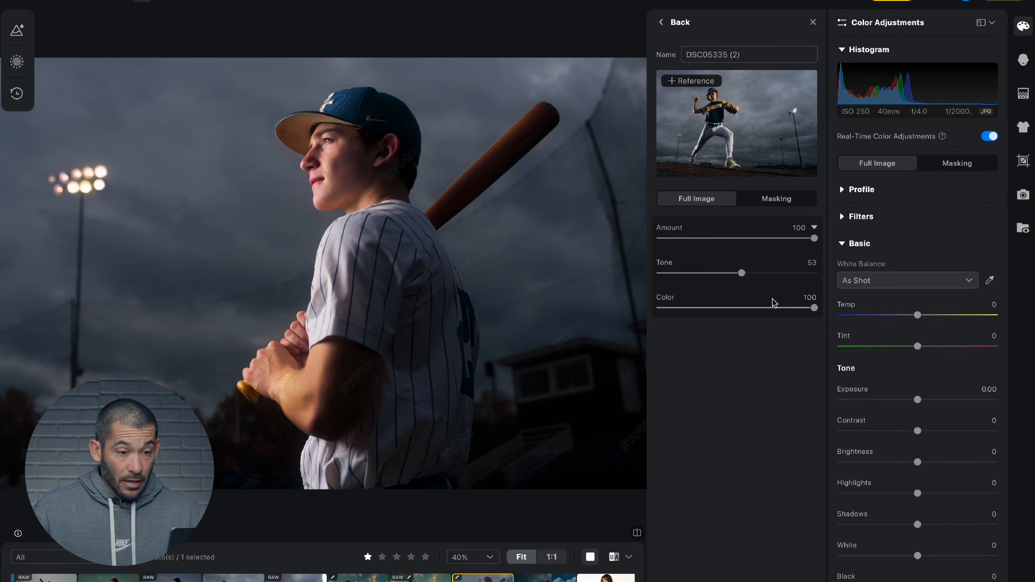
{"action": "left_click", "coordinate": [741, 238]}
{"action": "left_click_drag", "start_coordinate": [741, 239], "coordinate": [871, 239]}
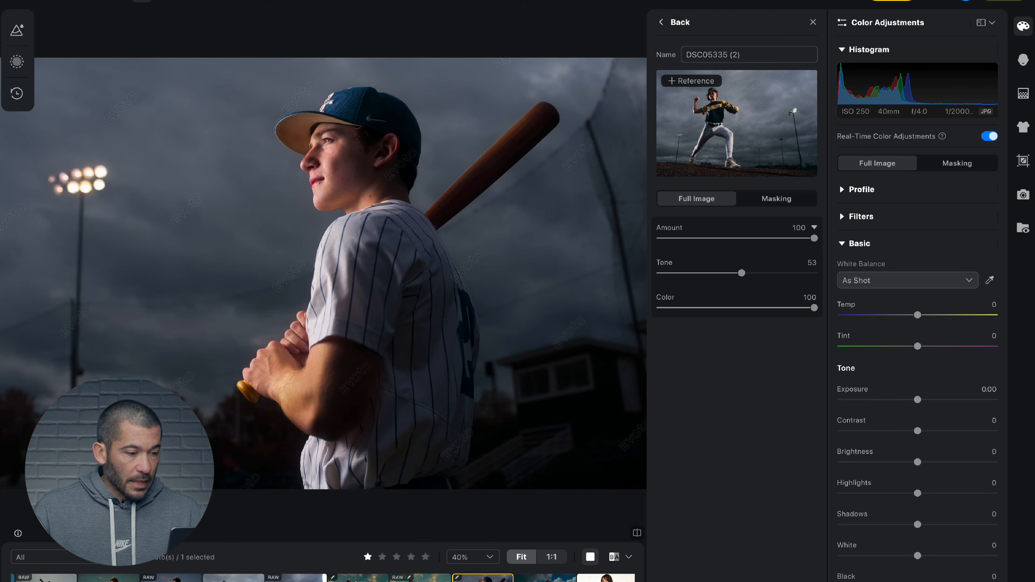
Compare the pitcher RAW and JPG photos with the matched batter photo
{"action": "left_click", "coordinate": [296, 578]}
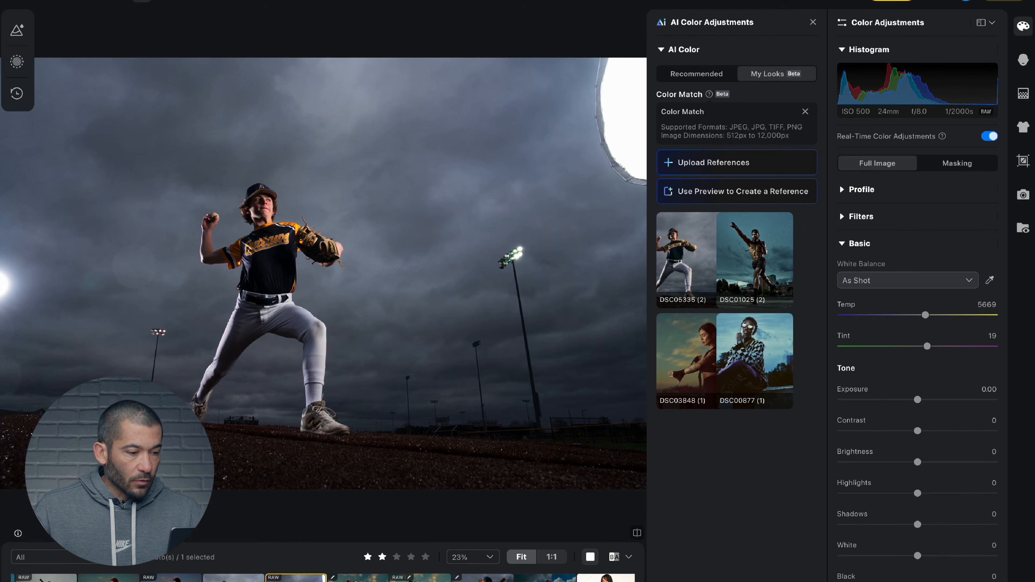
{"action": "left_click", "coordinate": [233, 579]}
{"action": "left_click", "coordinate": [483, 579]}
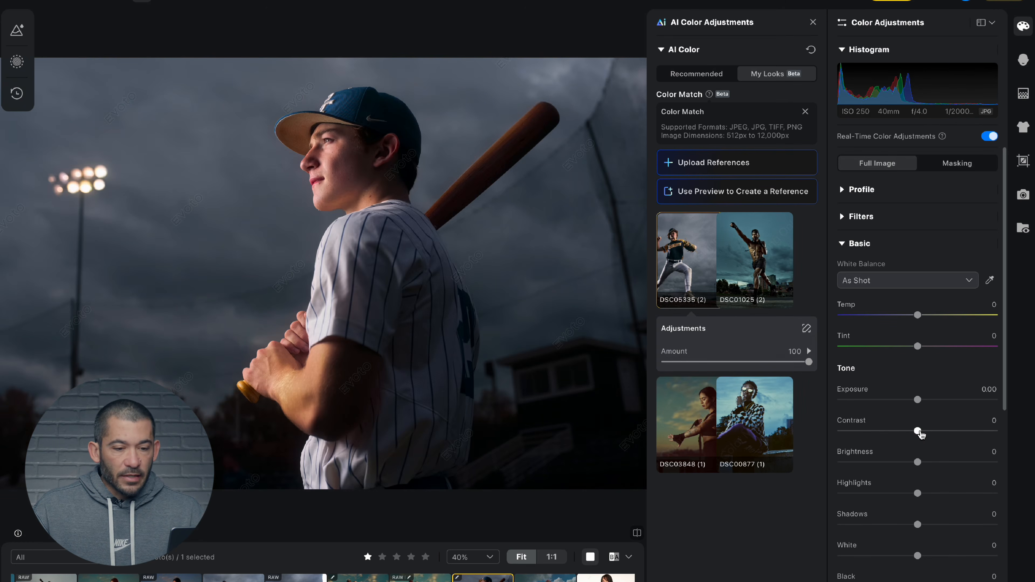
Set the batter photo's Contrast to 12 and Highlights to -11, and compare it with the pitcher's JPG and RAW photos
{"action": "left_click_drag", "start_coordinate": [919, 433], "coordinate": [934, 432]}
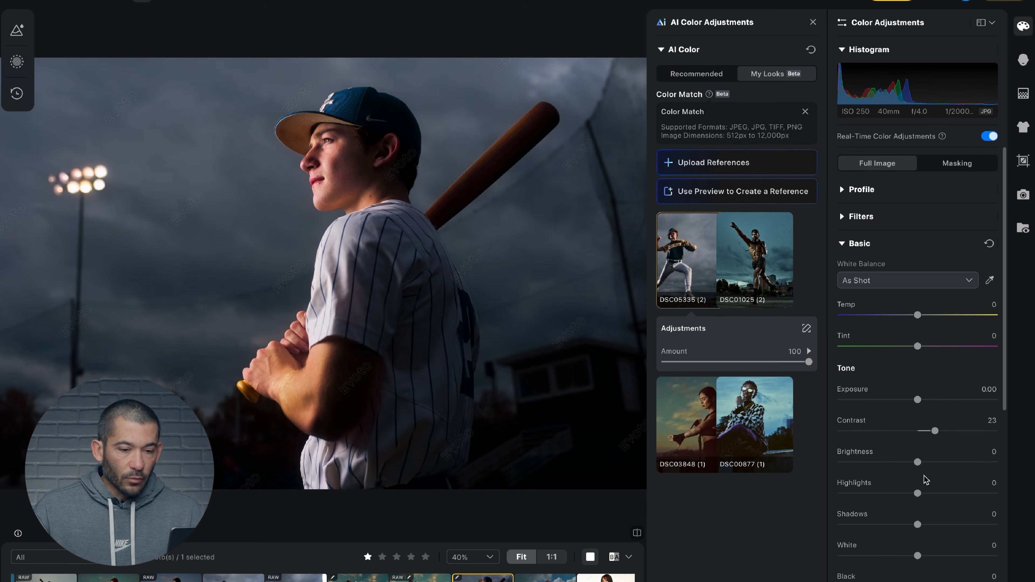
{"action": "mouse_move", "coordinate": [917, 493]}
{"action": "left_mouse_down"}
{"action": "mouse_move", "coordinate": [890, 494]}
{"action": "mouse_move", "coordinate": [909, 494]}
{"action": "left_mouse_up"}
{"action": "left_click_drag", "start_coordinate": [934, 431], "coordinate": [926, 436]}
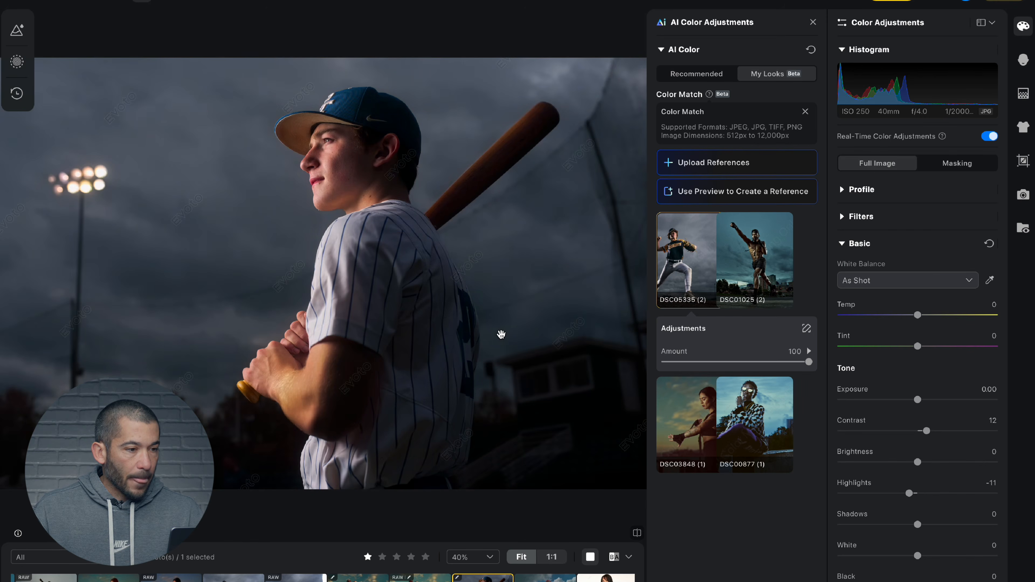
{"action": "left_click", "coordinate": [233, 577]}
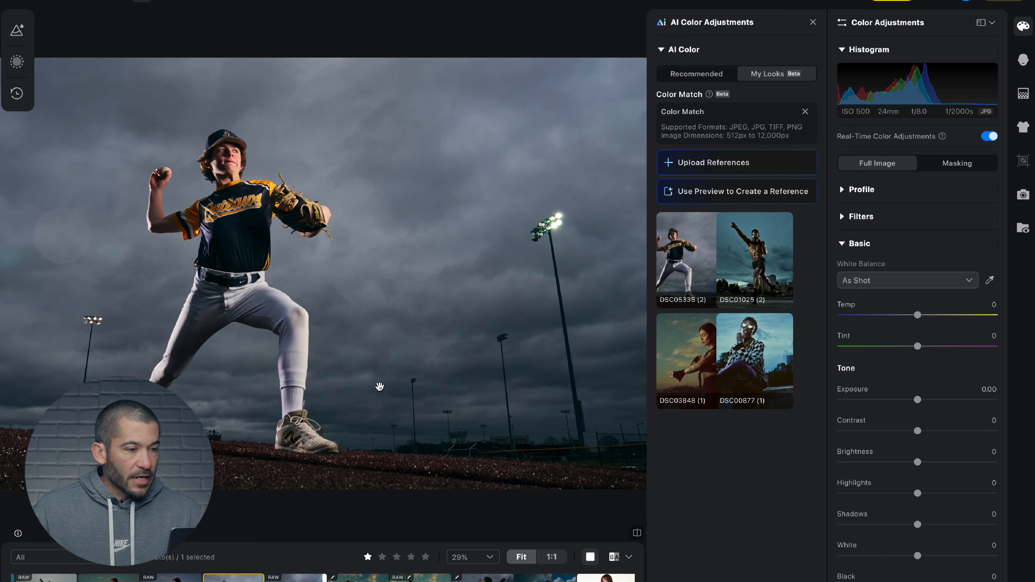
{"action": "left_click", "coordinate": [296, 578]}
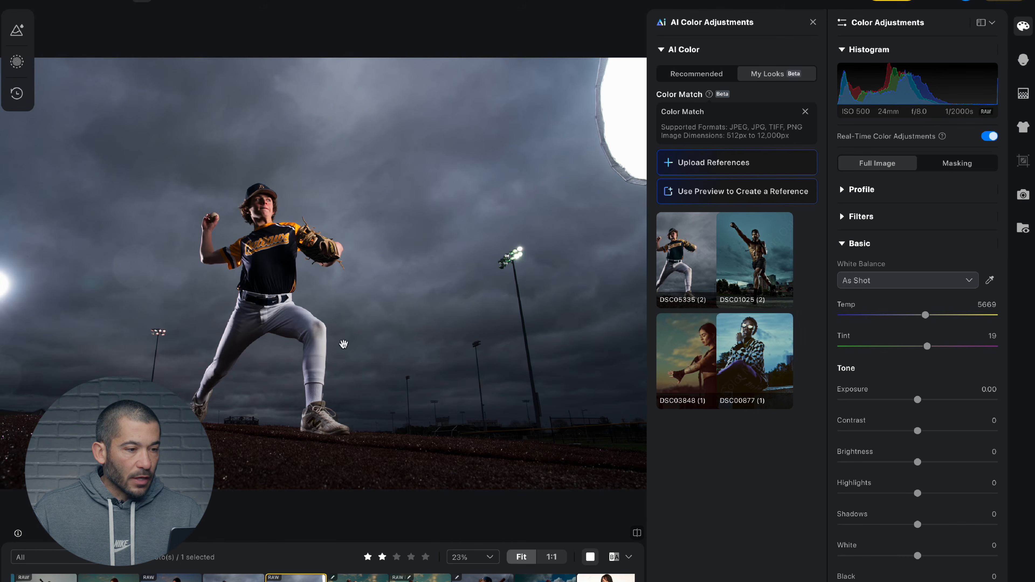
{"action": "left_click", "coordinate": [233, 578]}
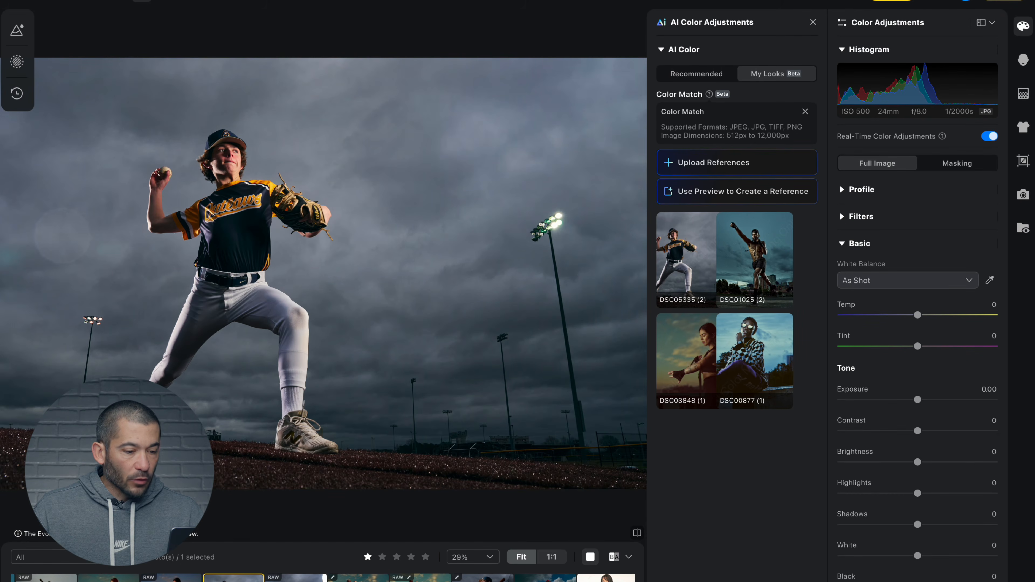
{"action": "left_click", "coordinate": [482, 577]}
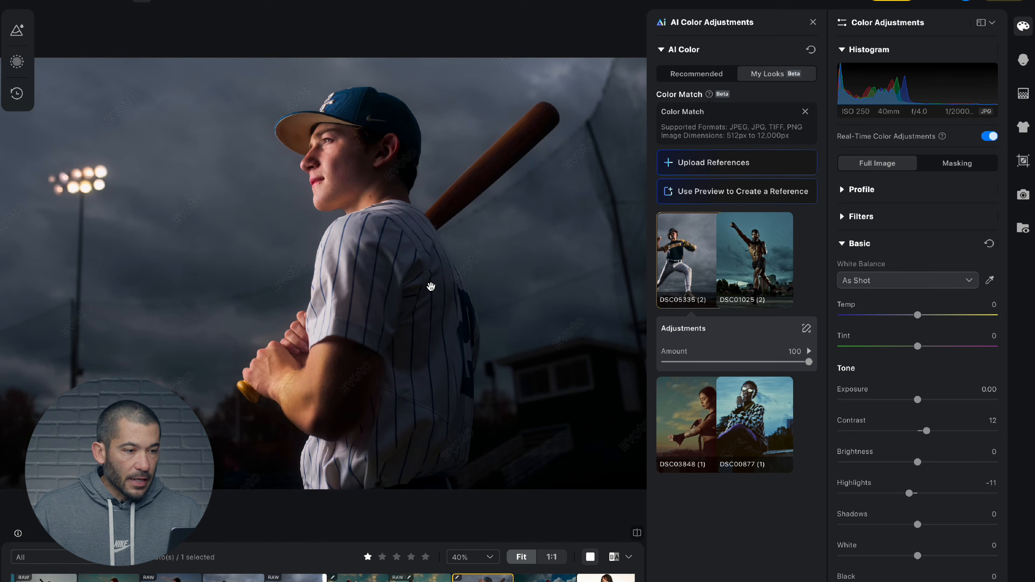
Reset all color adjustments on the photo of the pitcher in the maroon jersey
{"action": "key", "text": "Right"}
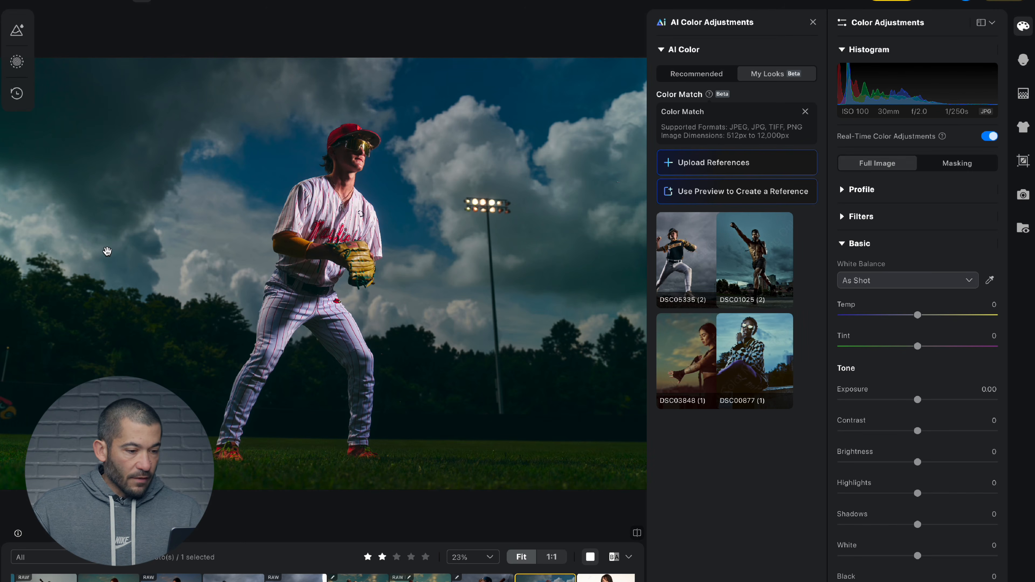
{"action": "key", "text": "Left"}
{"action": "key", "text": "Left"}
{"action": "key", "text": "Left"}
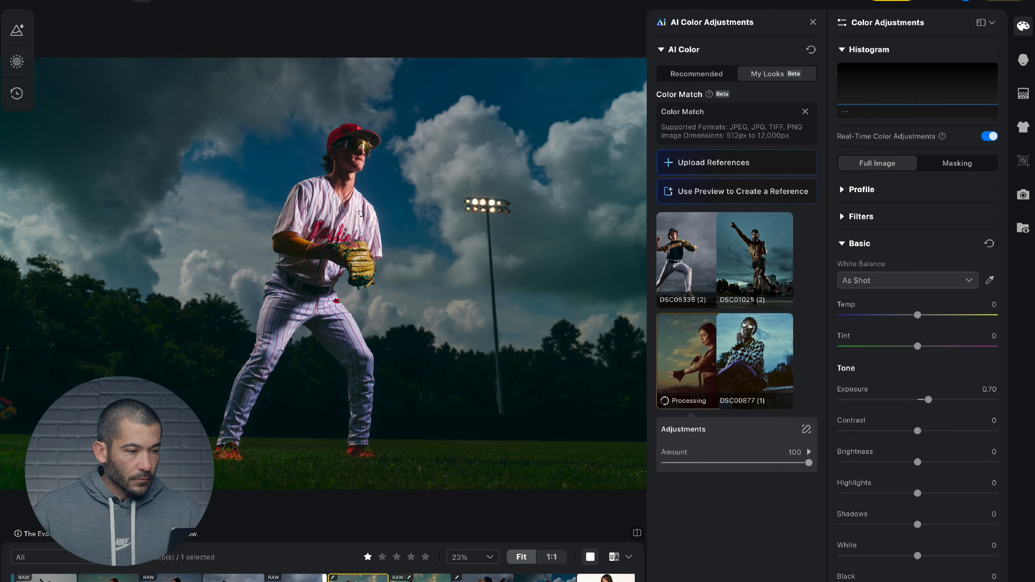
{"action": "key", "text": "super+r"}
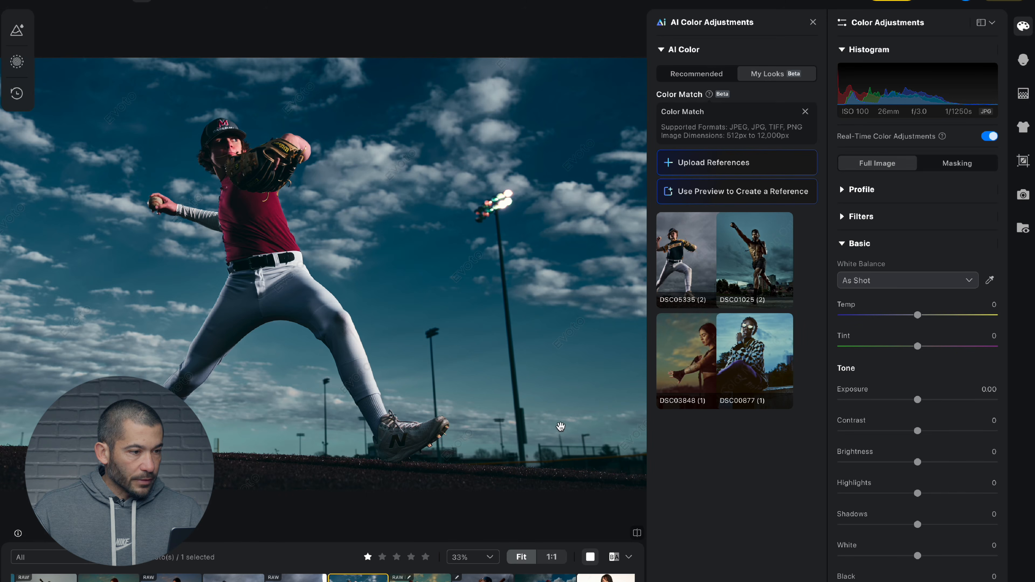
Create a color reference from the maroon-jersey pitcher photo and apply it to the fielder photo, comparing the two
{"action": "key", "text": "Right"}
{"action": "key", "text": "Right"}
{"action": "key", "text": "Right"}
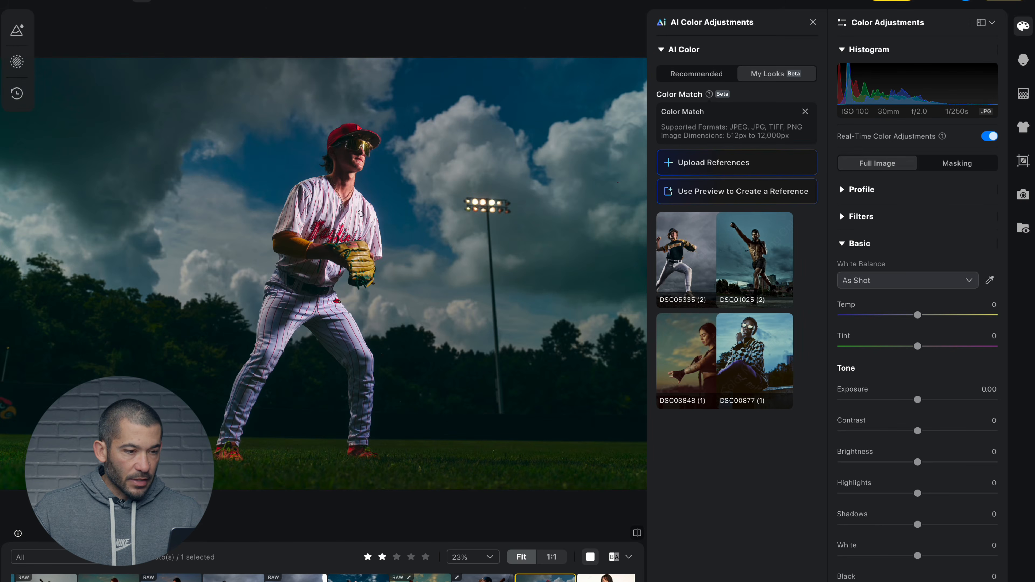
{"action": "left_click", "coordinate": [347, 579]}
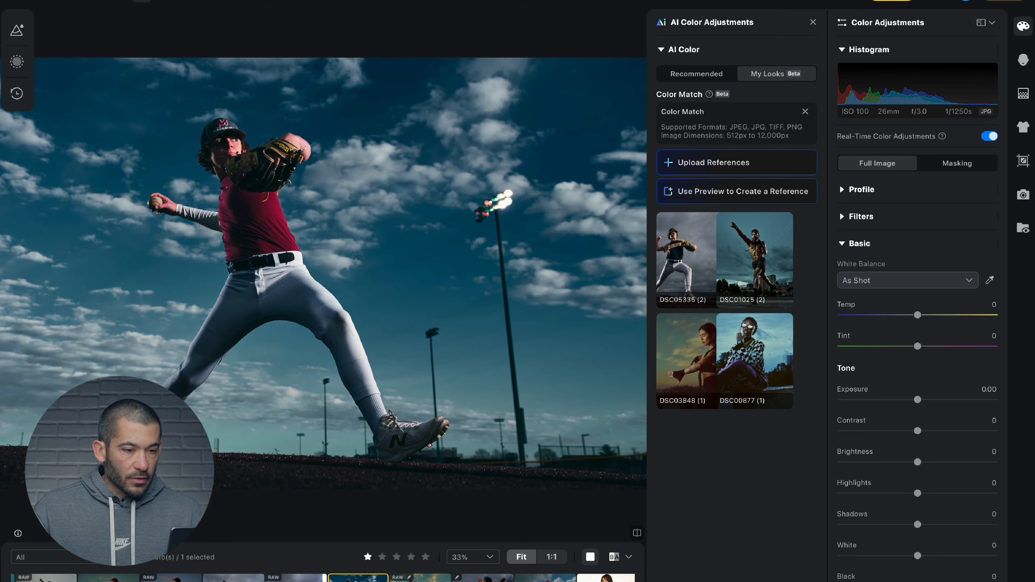
{"action": "left_click", "coordinate": [702, 193]}
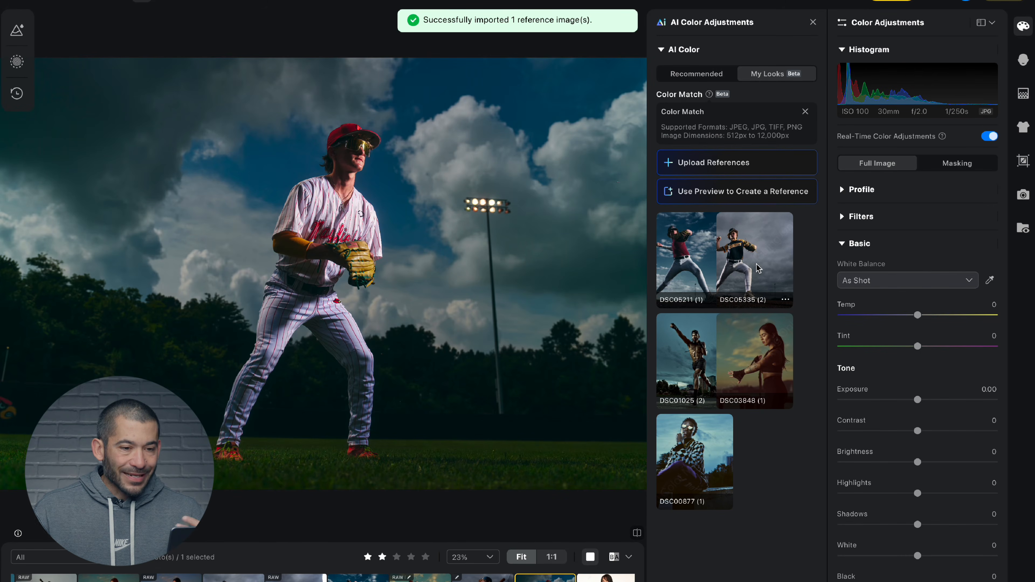
{"action": "left_click", "coordinate": [696, 262]}
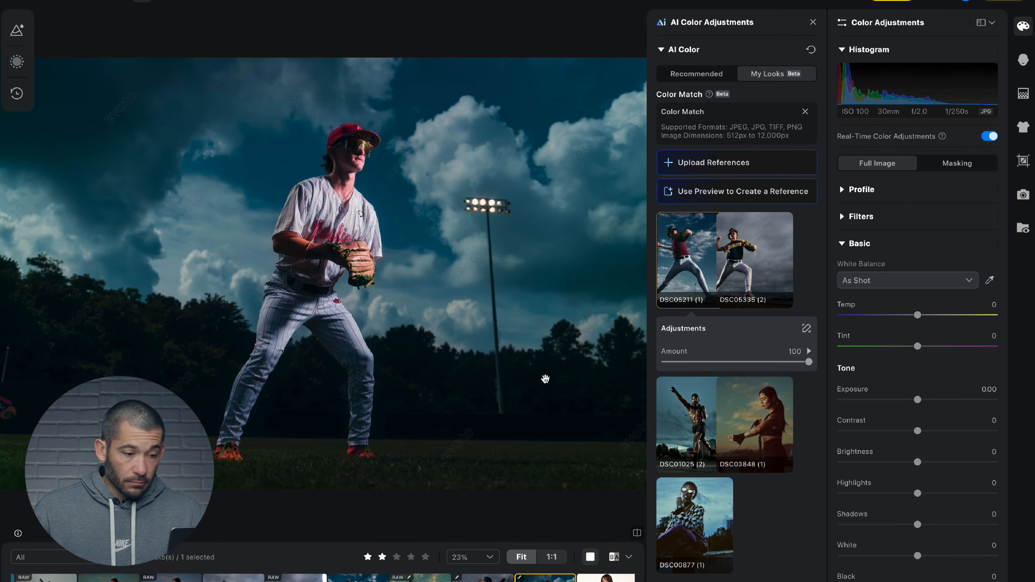
{"action": "left_click", "coordinate": [358, 578]}
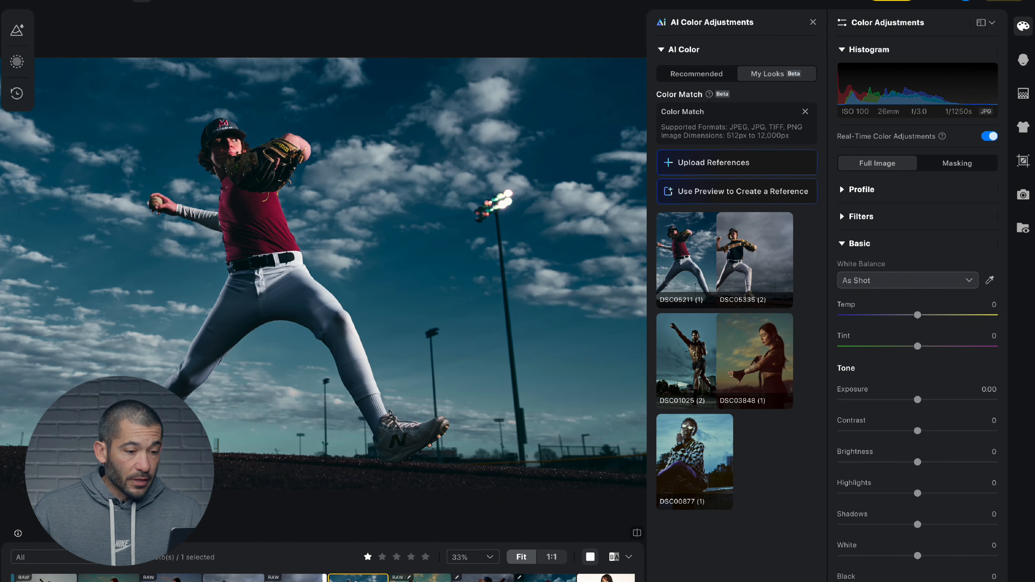
{"action": "left_click", "coordinate": [545, 578]}
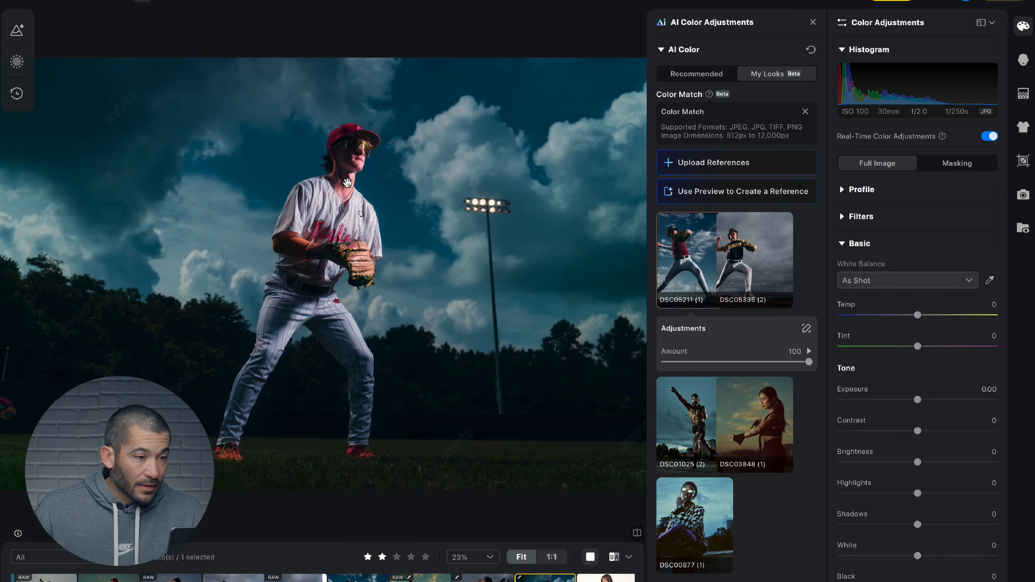
In the fielder photo's DSC05211 (1) look masking, unlink all Person areas and link only Facial Skin and Body Skin
{"action": "left_click", "coordinate": [805, 328]}
{"action": "left_click", "coordinate": [790, 201]}
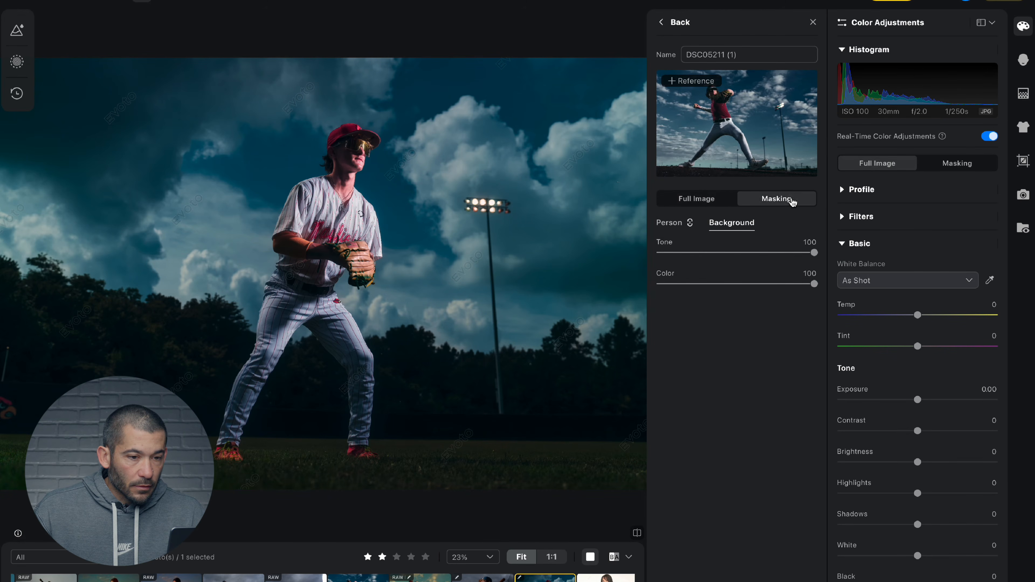
{"action": "left_click", "coordinate": [678, 227]}
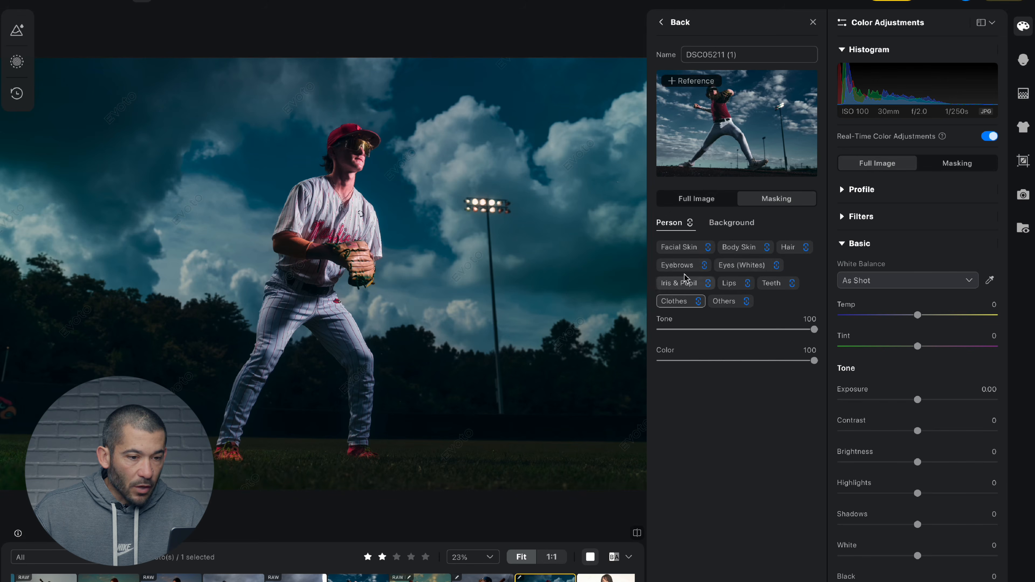
{"action": "left_click", "coordinate": [684, 248]}
{"action": "left_click", "coordinate": [739, 247]}
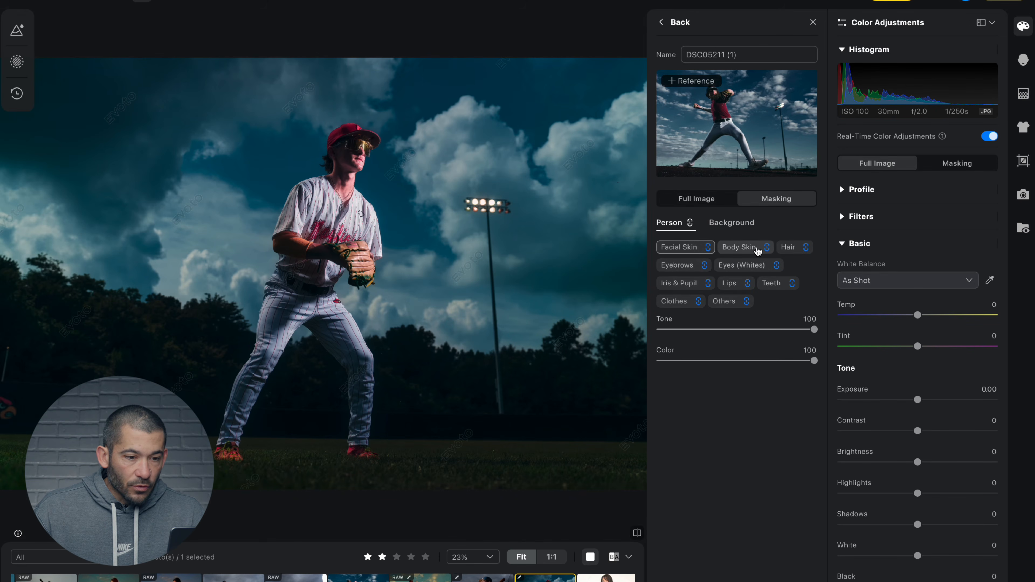
{"action": "left_click", "coordinate": [689, 223]}
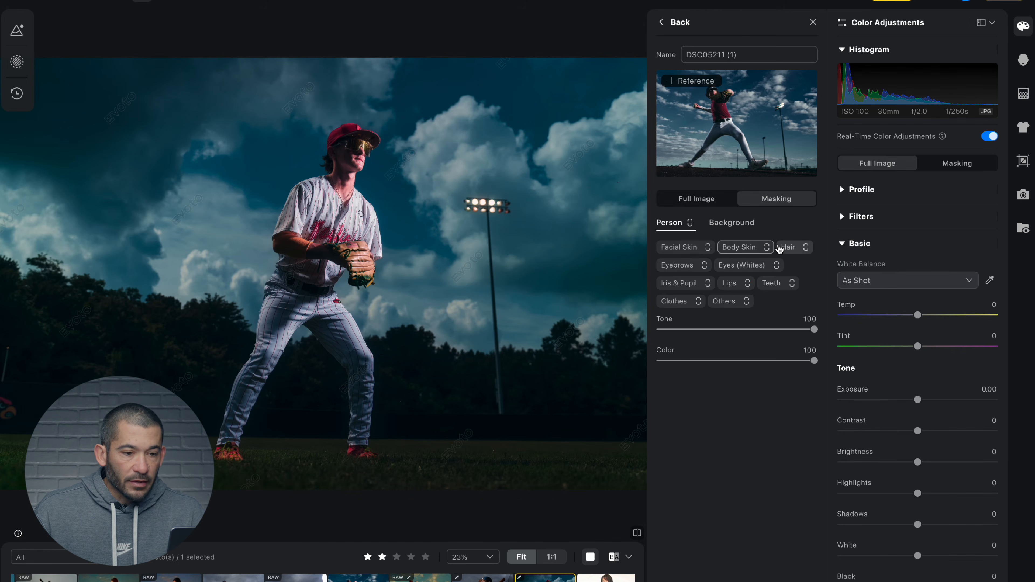
{"action": "left_click", "coordinate": [767, 247]}
{"action": "left_click", "coordinate": [709, 247]}
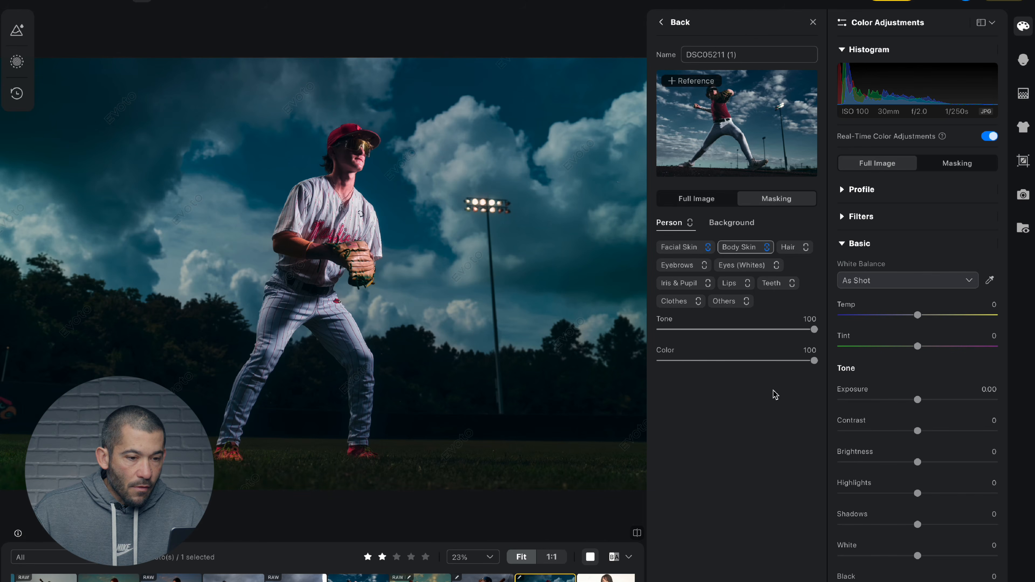
Set both Tone and Color of the linked skin masks to 43, and compare the fielder with the reference pitcher photo
{"action": "left_click", "coordinate": [734, 329]}
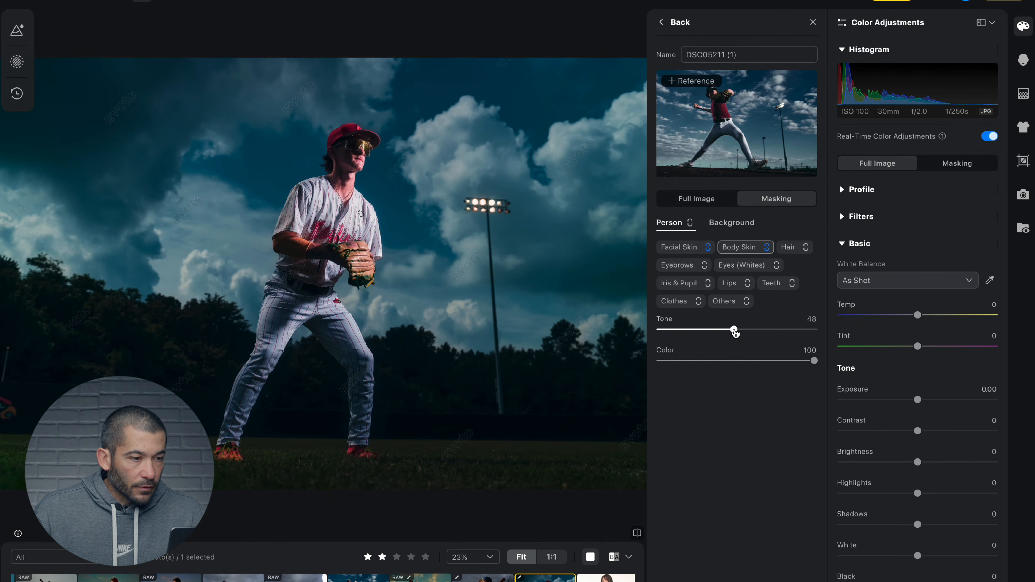
{"action": "left_click_drag", "start_coordinate": [734, 331], "coordinate": [850, 332]}
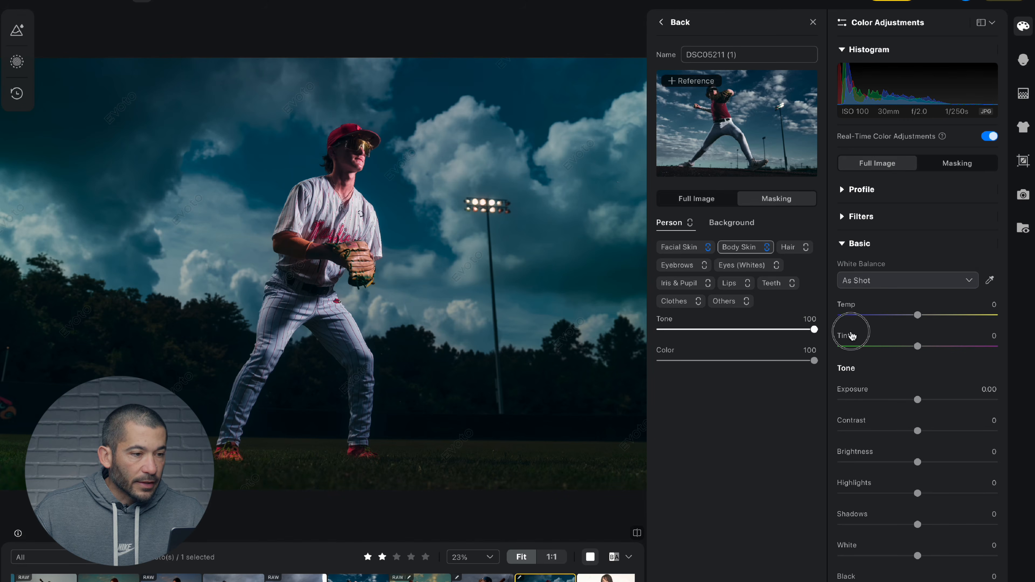
{"action": "left_click_drag", "start_coordinate": [814, 362], "coordinate": [726, 361]}
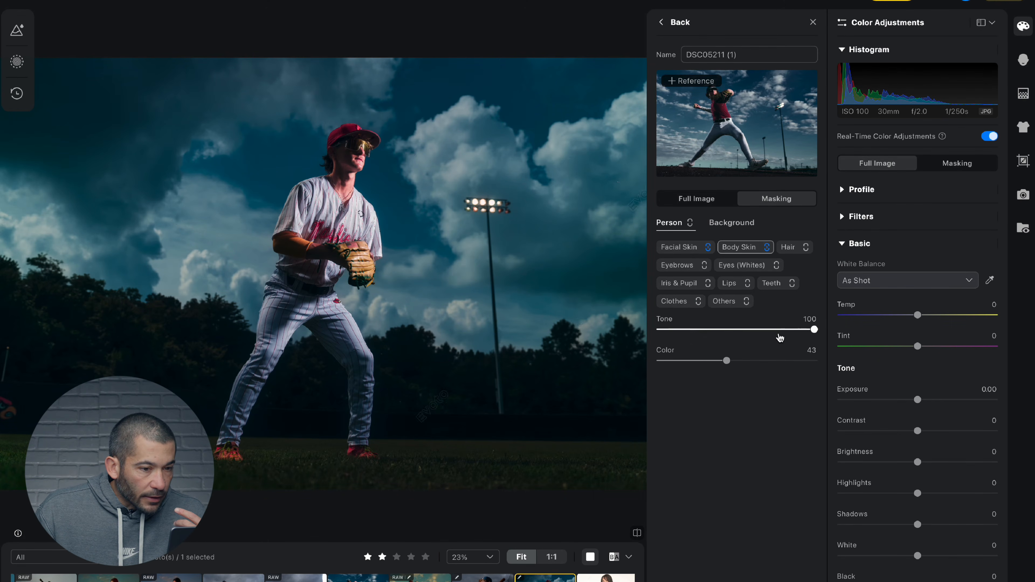
{"action": "left_click_drag", "start_coordinate": [813, 331], "coordinate": [727, 334]}
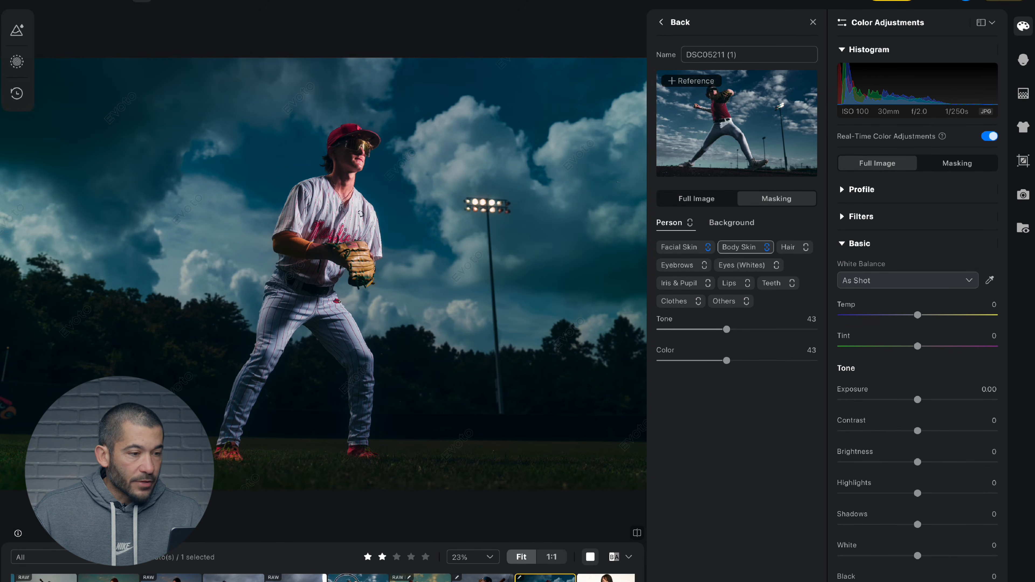
{"action": "left_click", "coordinate": [357, 578]}
{"action": "left_click", "coordinate": [545, 578]}
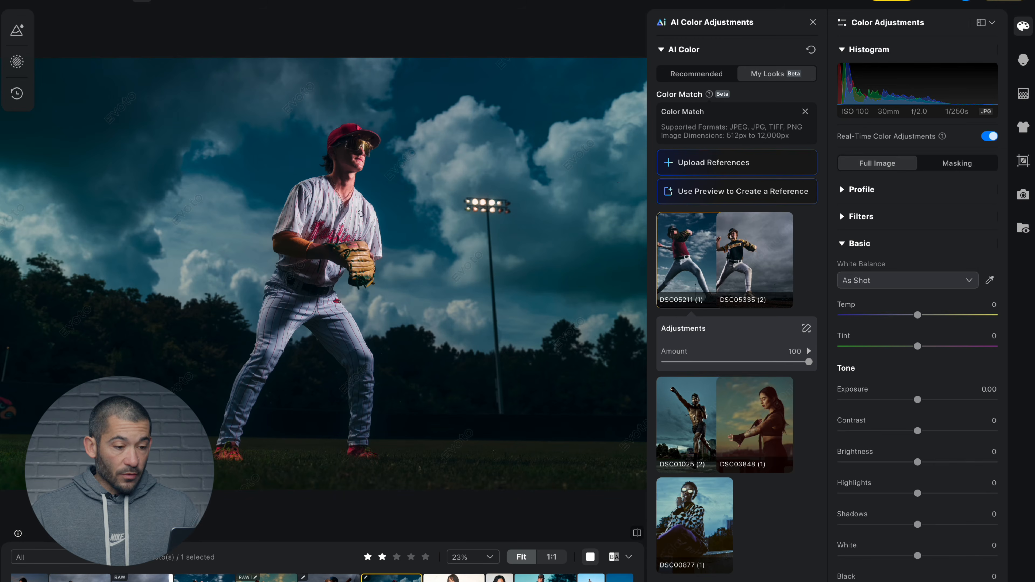
Compare the portrait of the woman in the blue blouse with the one in the turquoise blazer
{"action": "left_click", "coordinate": [453, 578]}
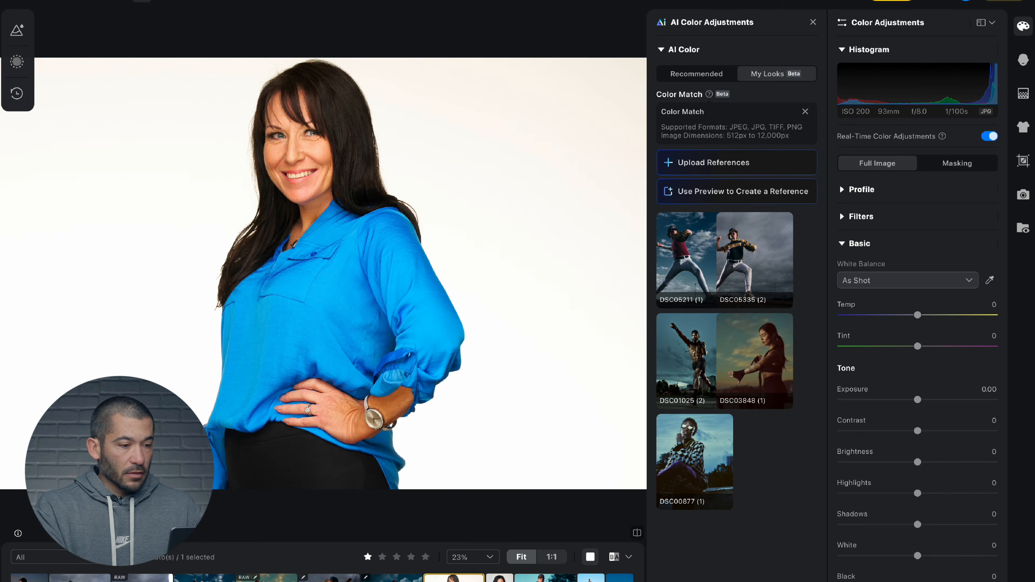
{"action": "left_click", "coordinate": [500, 578]}
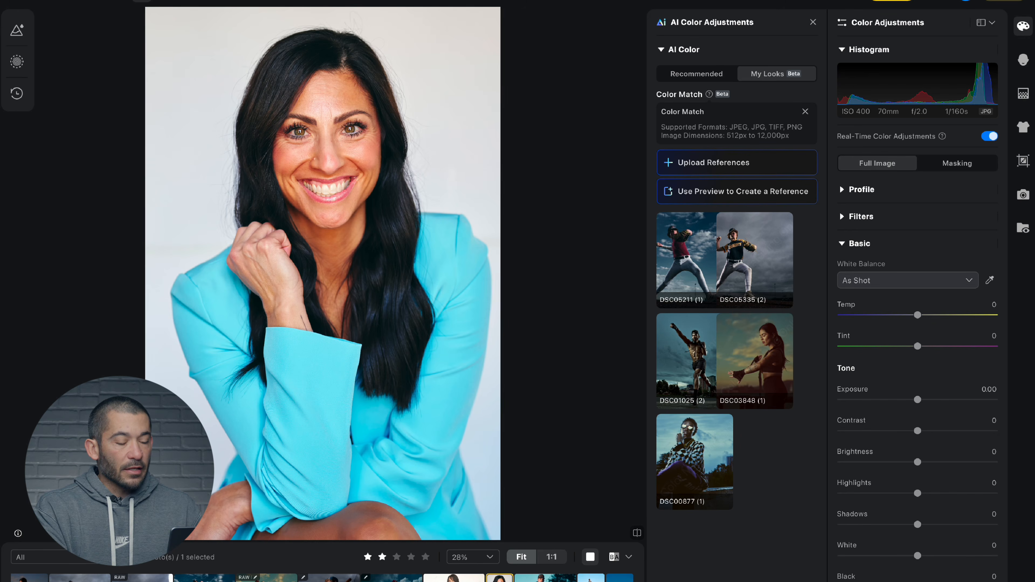
{"action": "key", "text": "Left"}
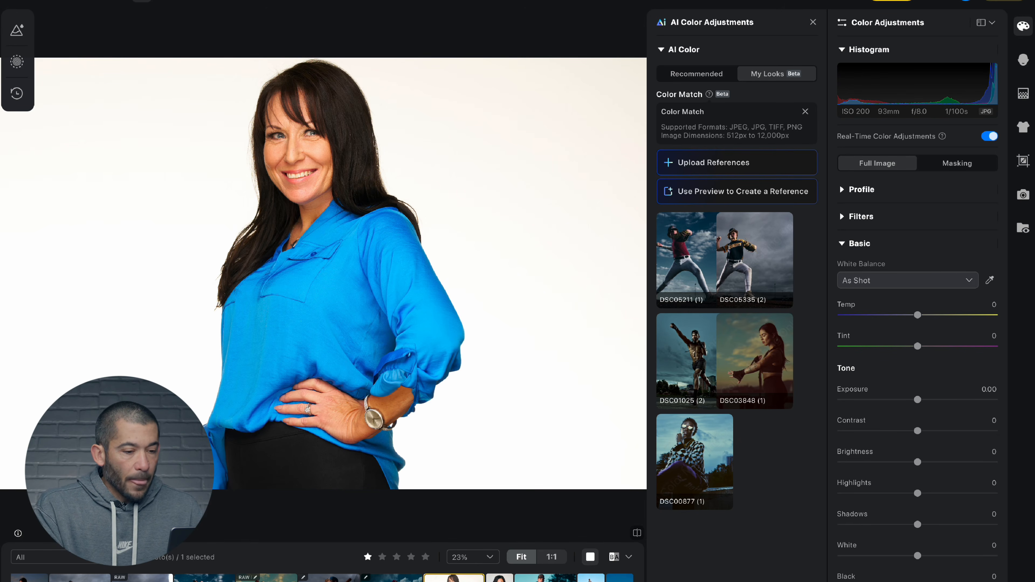
{"action": "key", "text": "Right"}
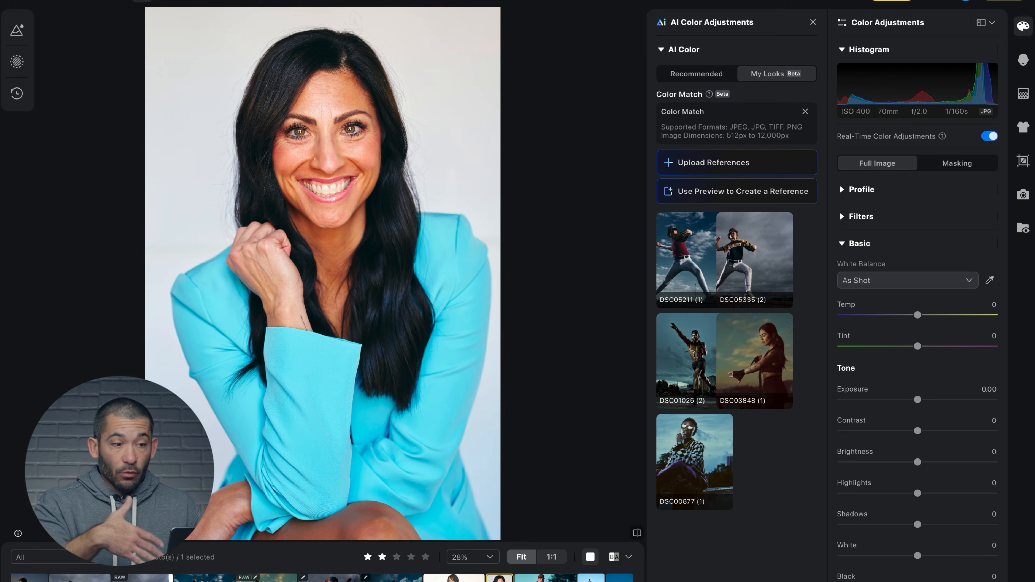
{"action": "key", "text": "Left"}
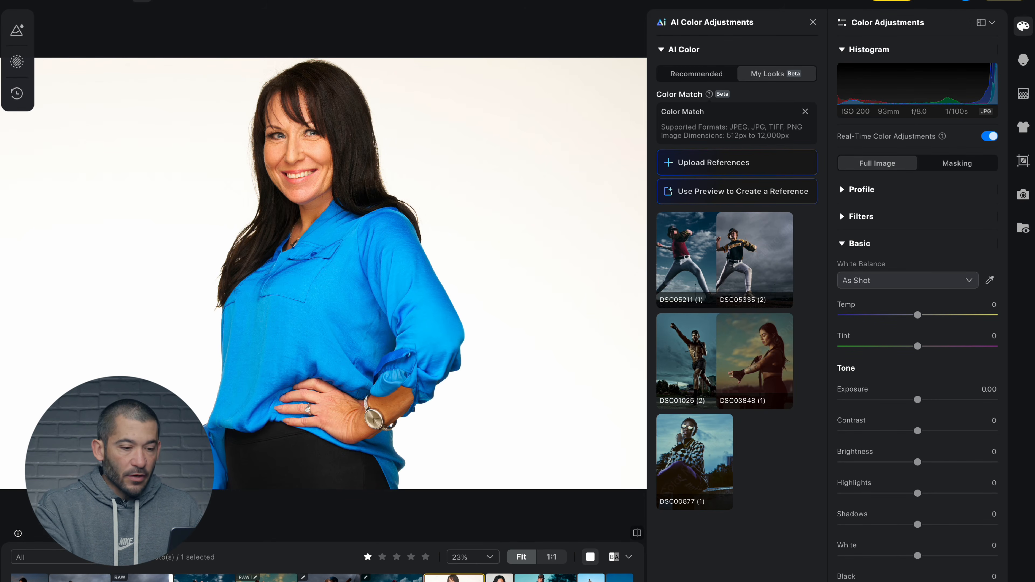
{"action": "key", "text": "Right"}
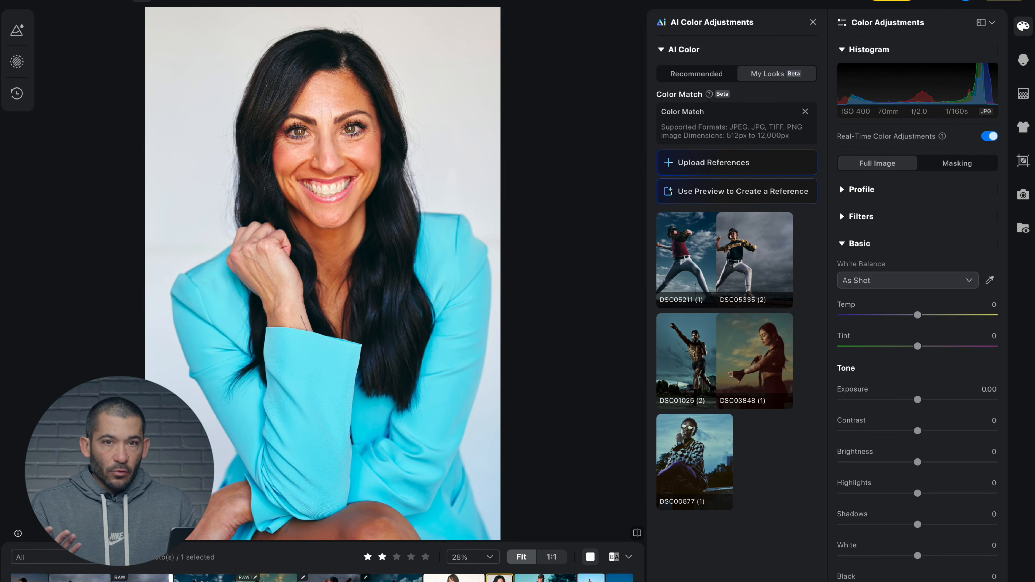
Create a color reference from the blue-blouse portrait and apply it to the turquoise-blazer portrait
{"action": "key", "text": "Left"}
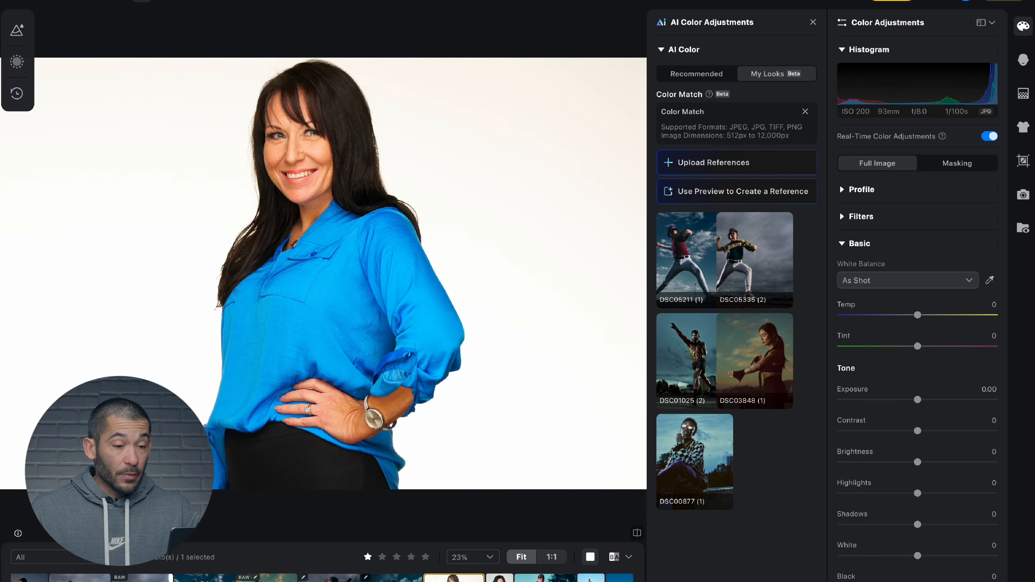
{"action": "left_click", "coordinate": [731, 191]}
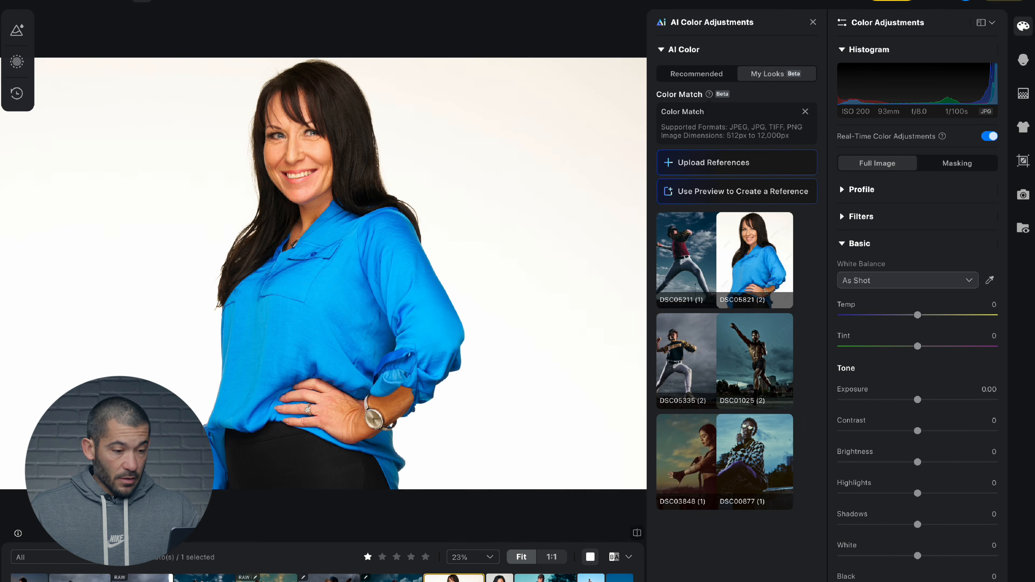
{"action": "key", "text": "Right"}
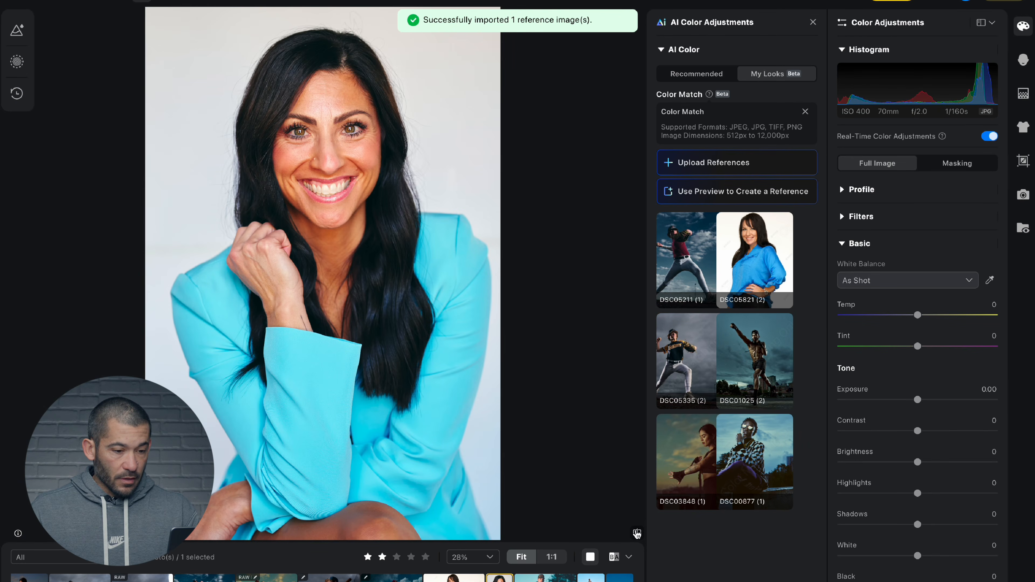
{"action": "left_click", "coordinate": [757, 246]}
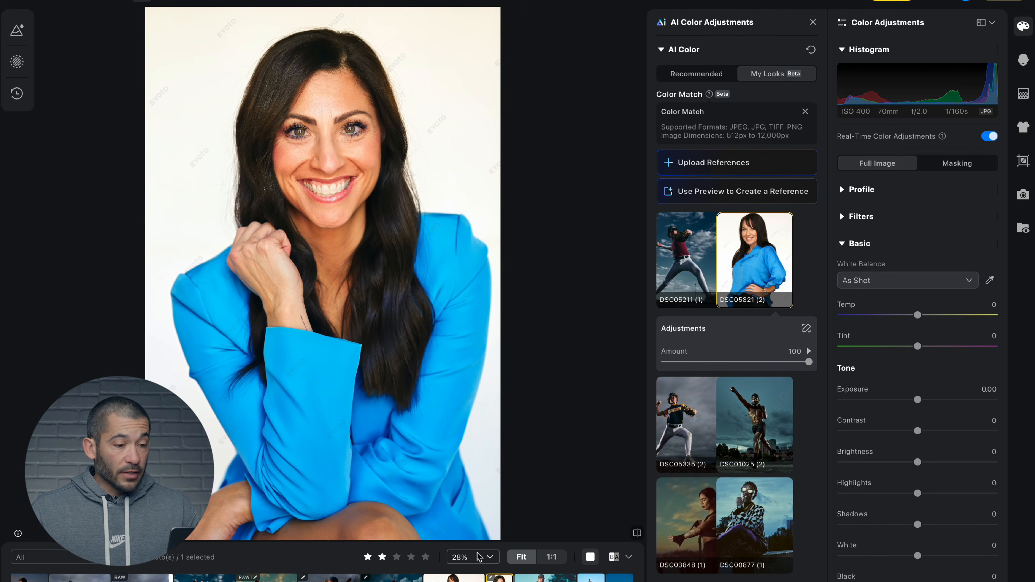
Compare the turquoise-blazer portrait before and after the color match
{"action": "key", "text": "backslash"}
{"action": "key", "text": "backslash"}
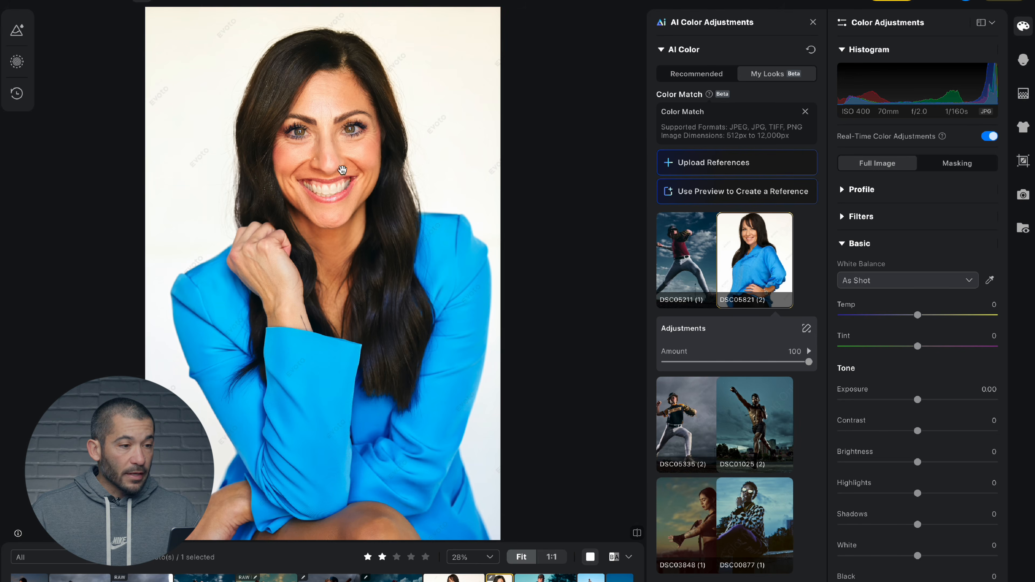
{"action": "key", "text": "backslash"}
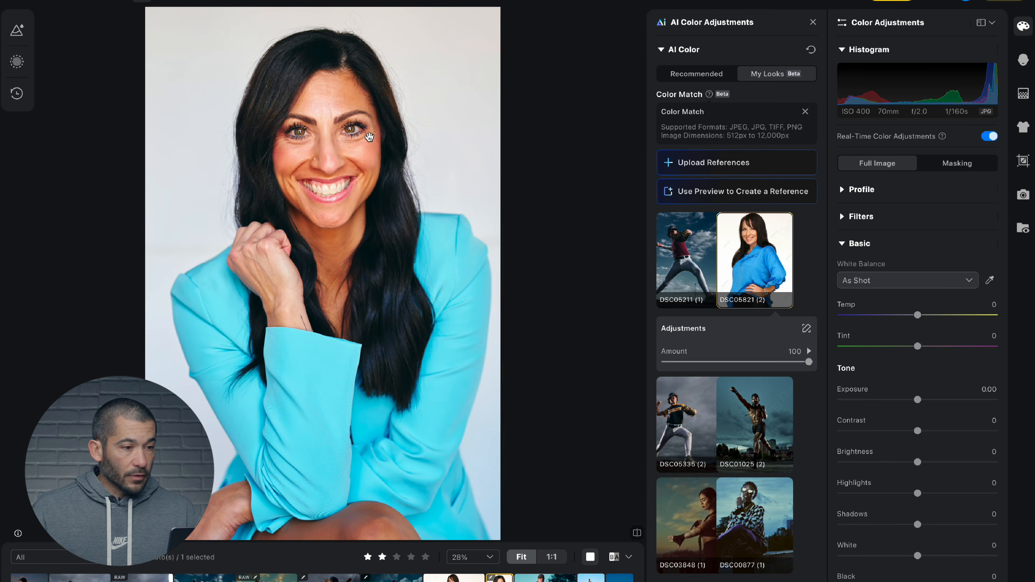
{"action": "key", "text": "backslash"}
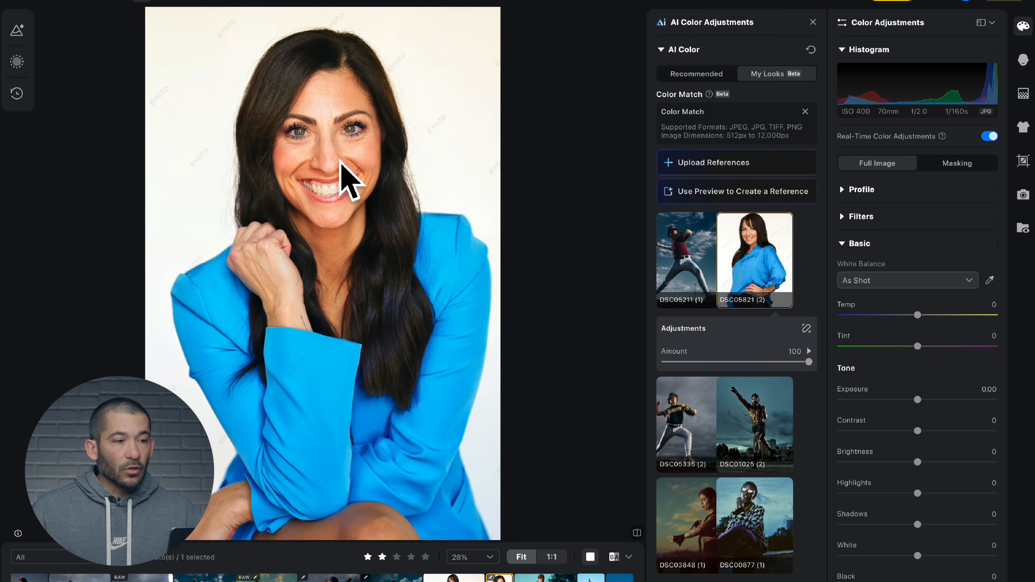
{"action": "key", "text": "backslash"}
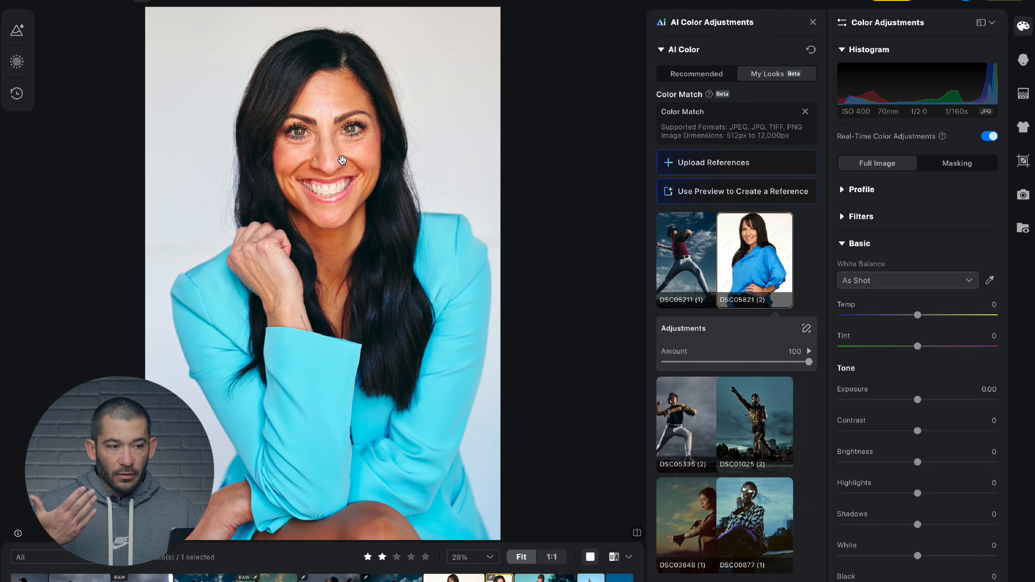
{"action": "key", "text": "backslash"}
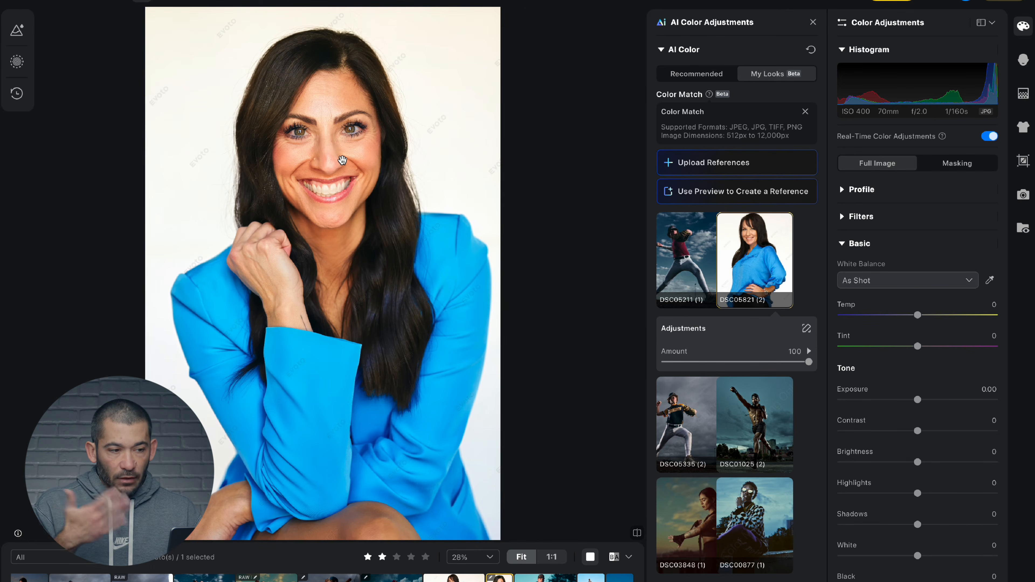
Compare the color-matched blazer portrait with the blue-blouse reference portrait, checking it against its original as well
{"action": "key", "text": "Left"}
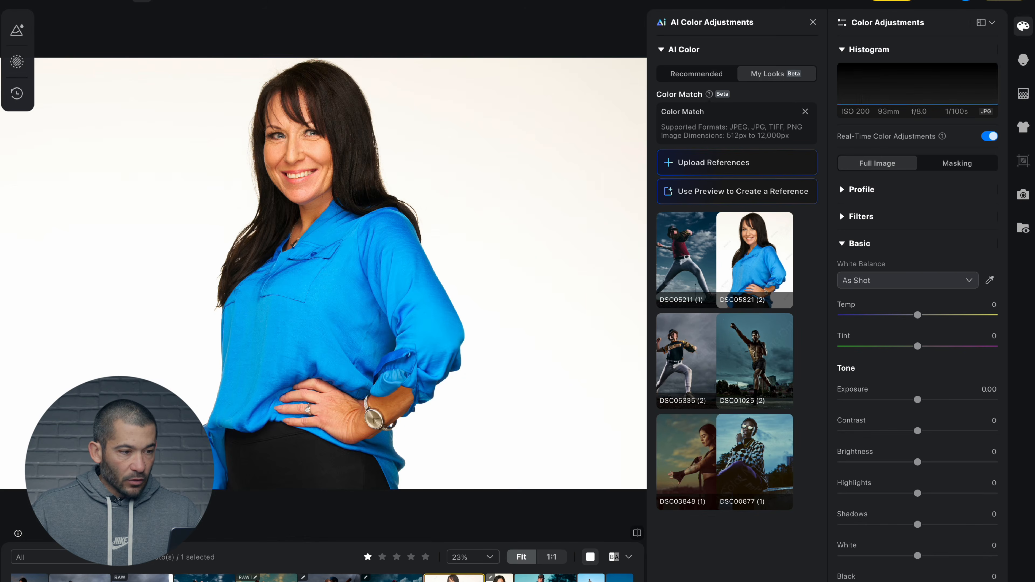
{"action": "key", "text": "Right"}
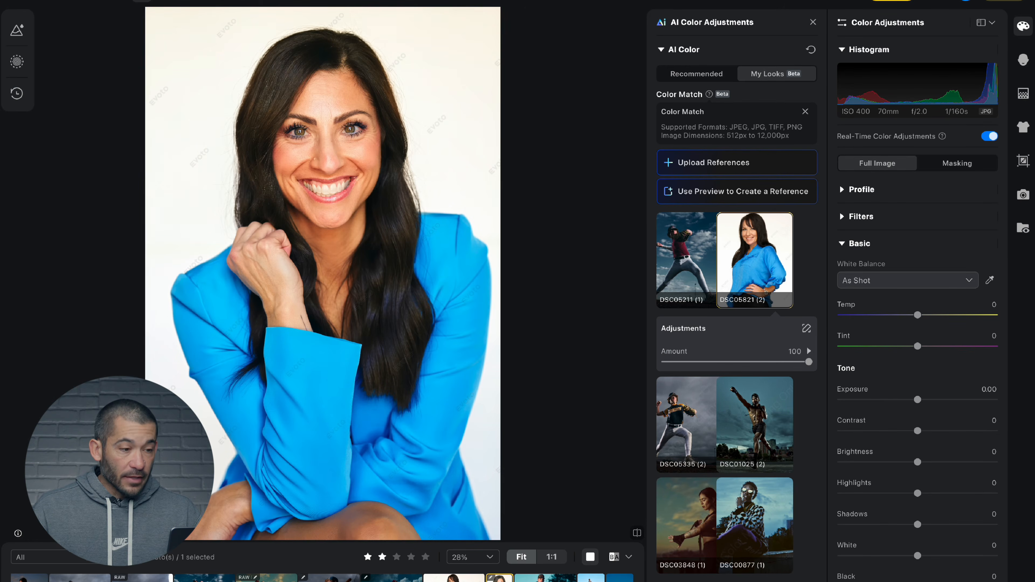
{"action": "key", "text": "backslash"}
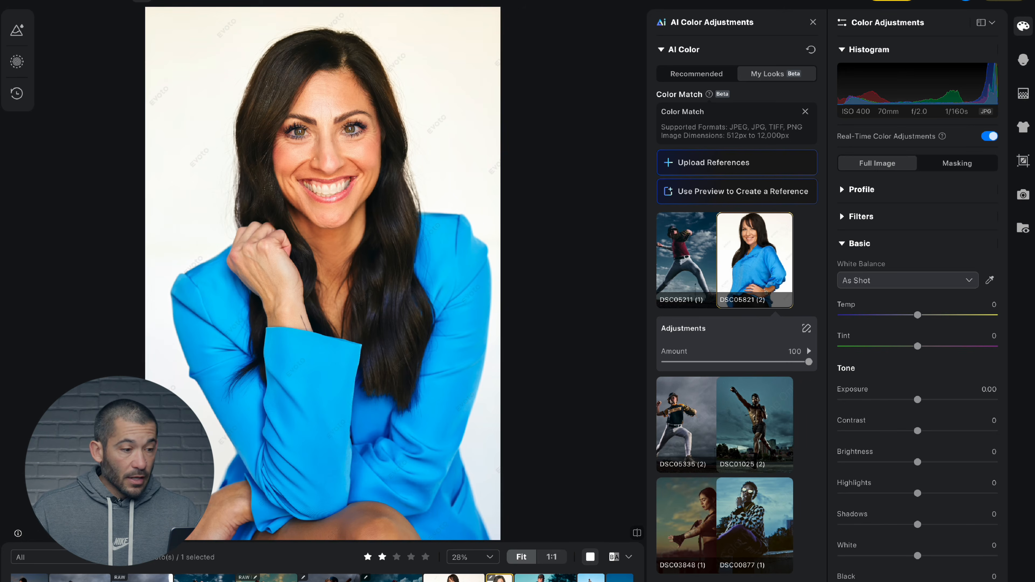
{"action": "key", "text": "backslash"}
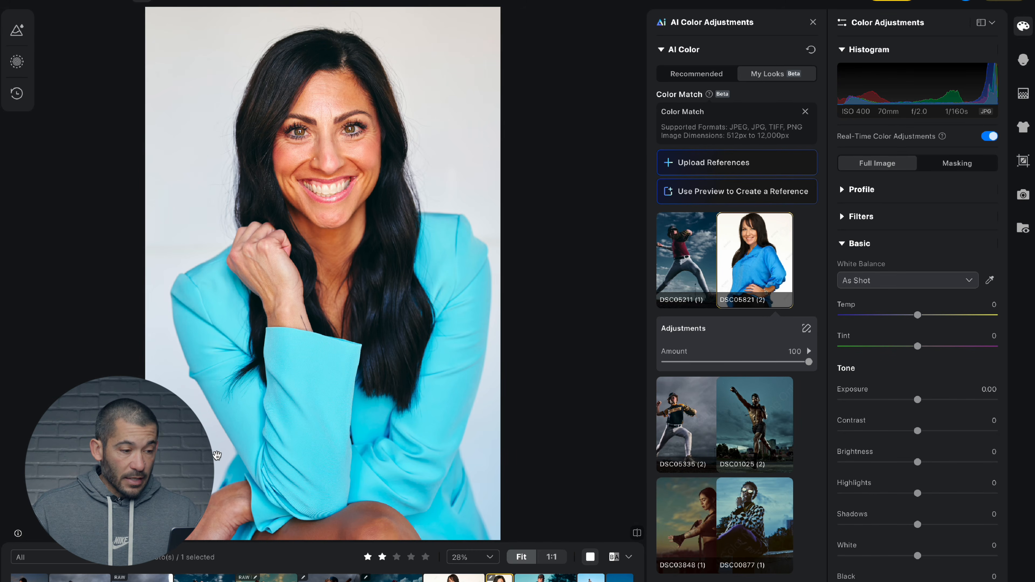
{"action": "key", "text": "backslash"}
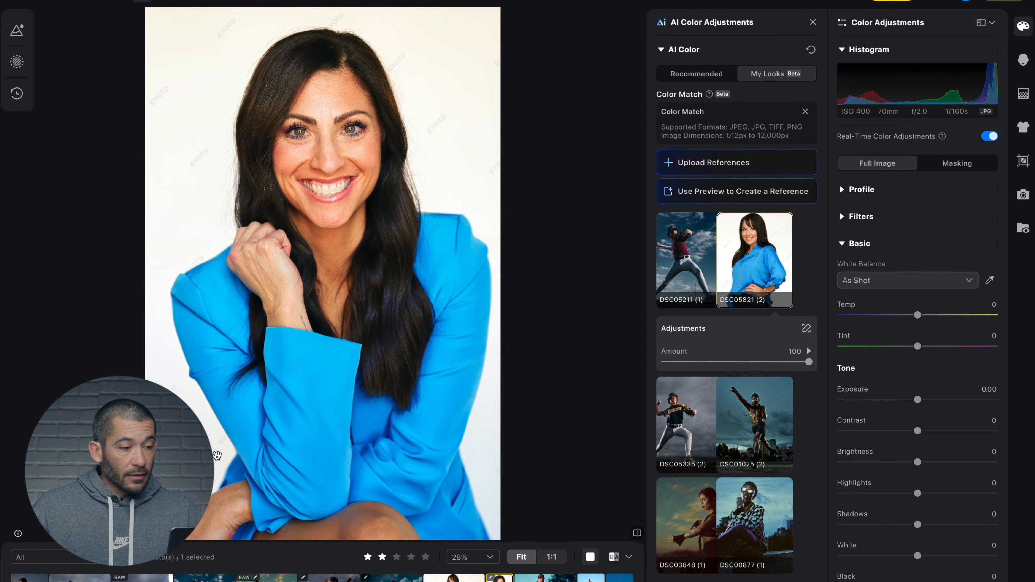
{"action": "key", "text": "Left"}
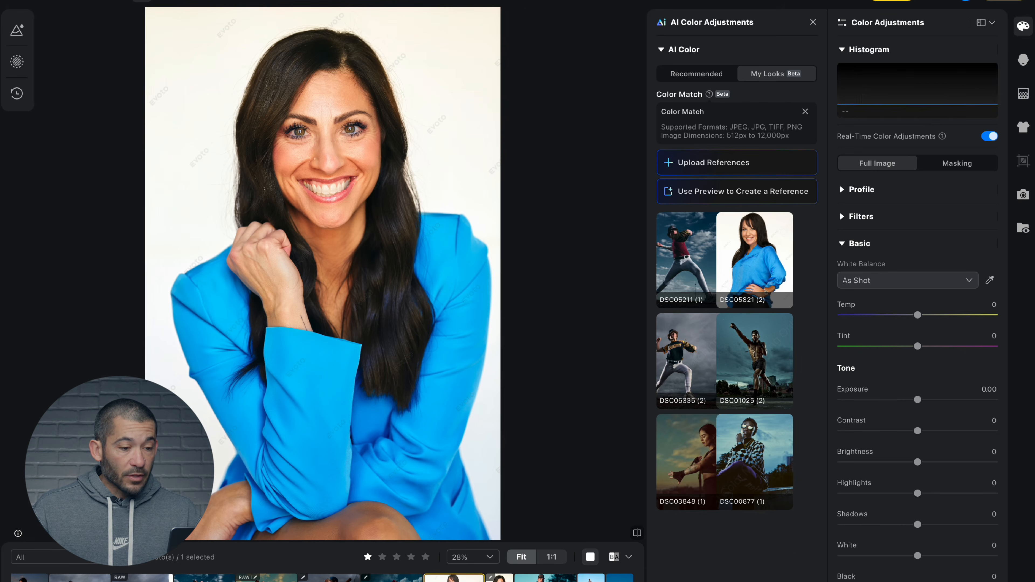
{"action": "key", "text": "Right"}
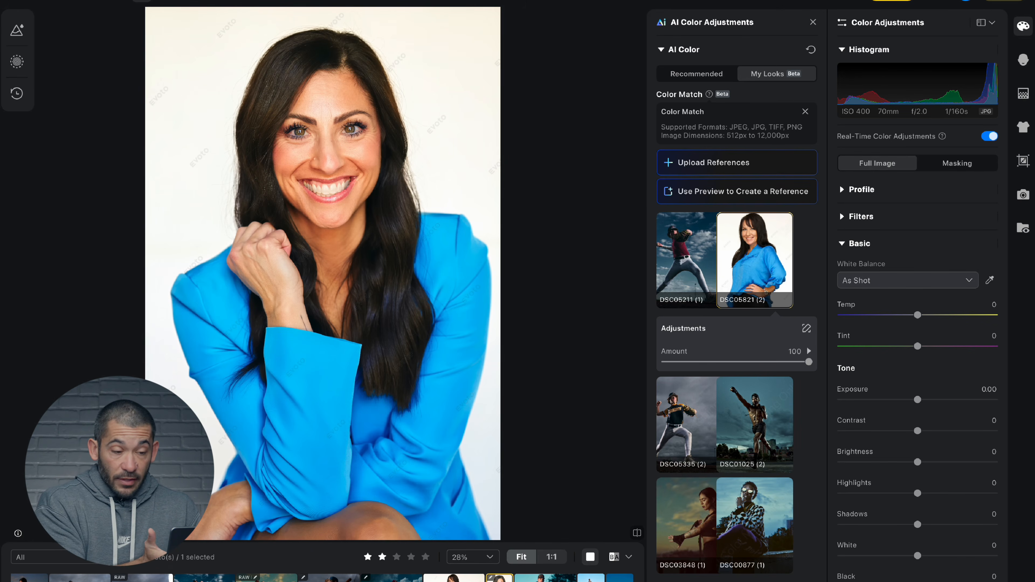
{"action": "left_click", "coordinate": [454, 578]}
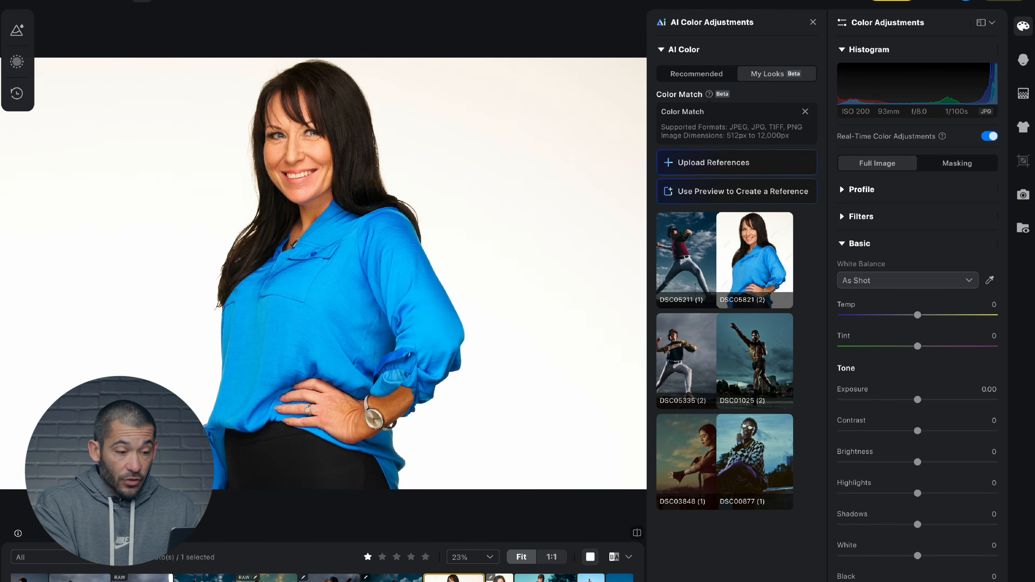
{"action": "left_click", "coordinate": [500, 578]}
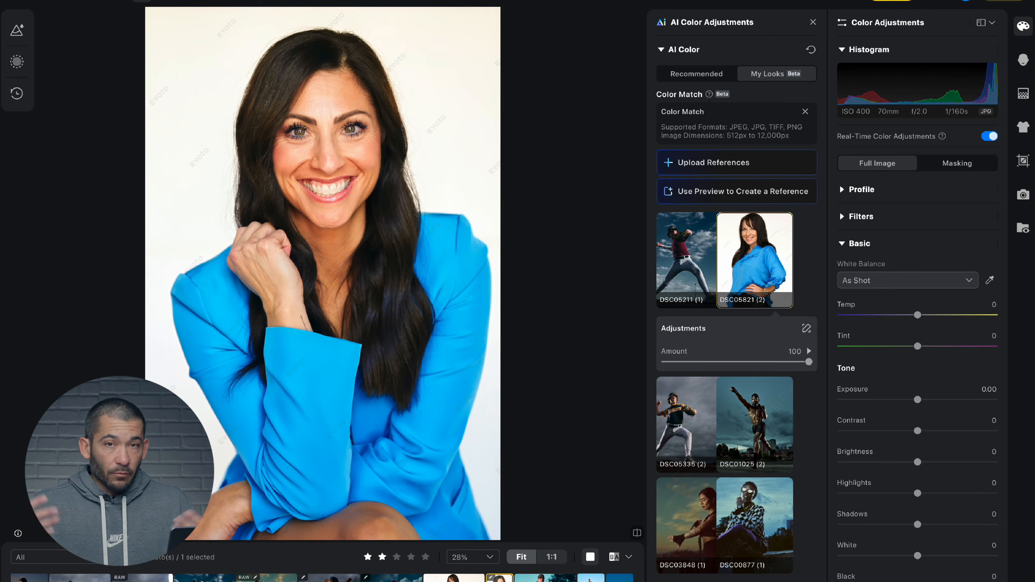
Examine the camouflage hunter photo, the poolside photo and the seated hoodie portrait for the next color match
{"action": "key", "text": "Right"}
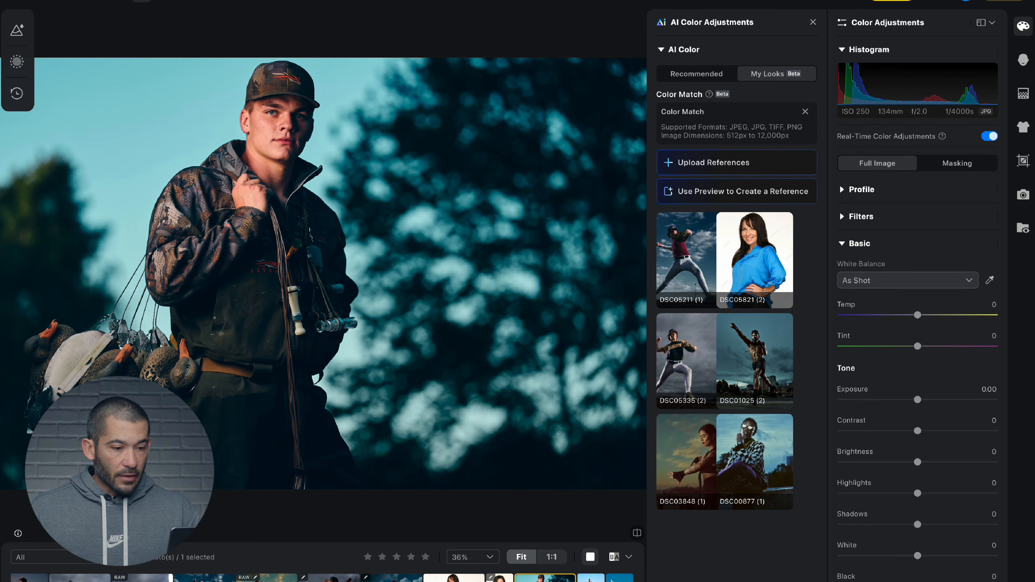
{"action": "key", "text": "Right"}
{"action": "key", "text": "Right"}
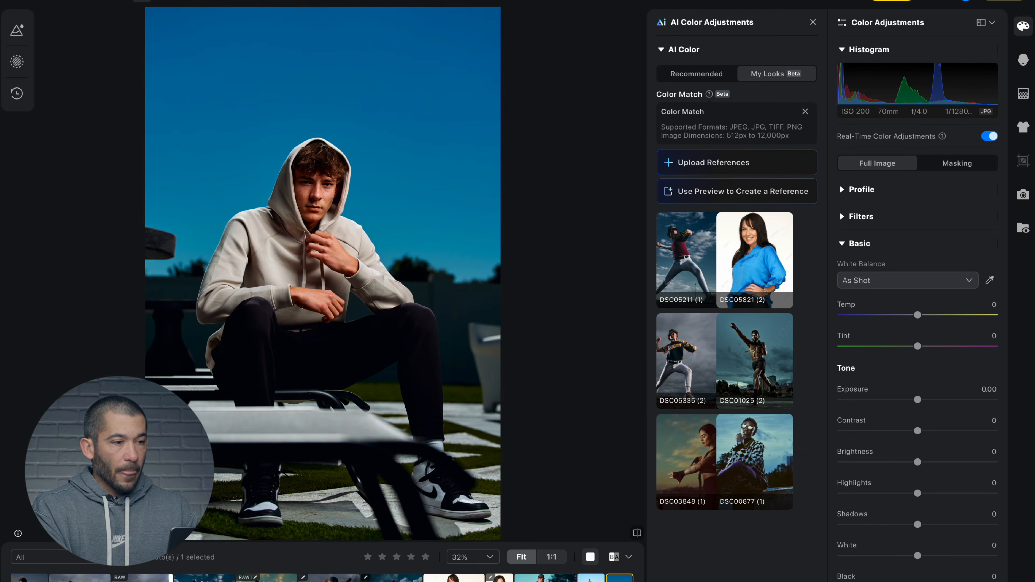
{"action": "key", "text": "Left"}
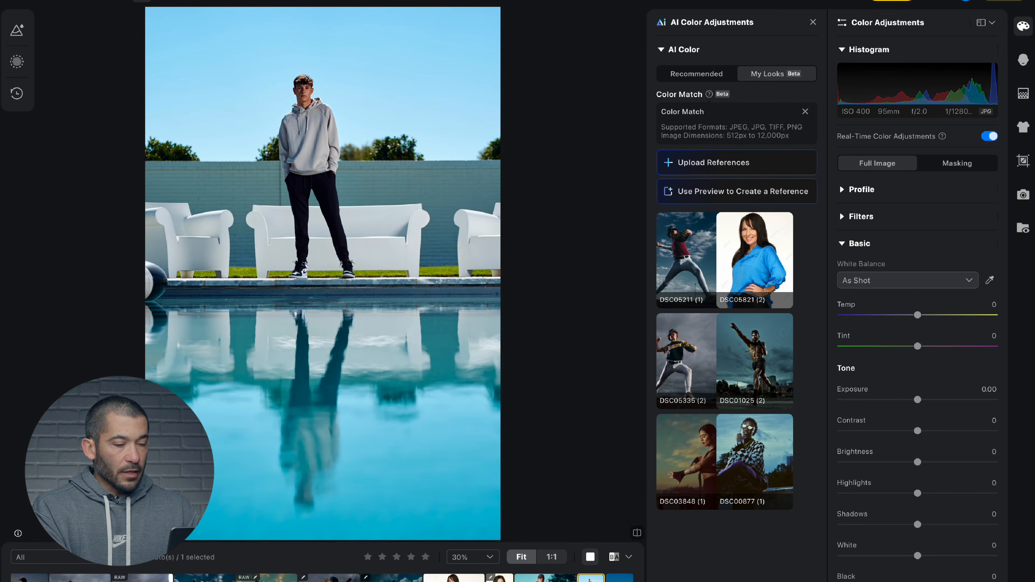
{"action": "key", "text": "Left"}
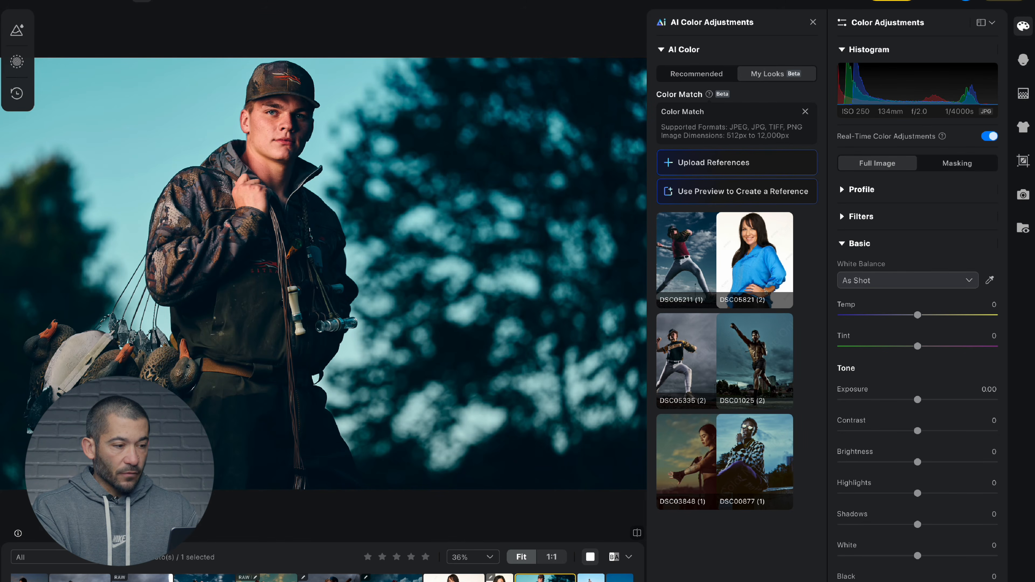
{"action": "key", "text": "Right"}
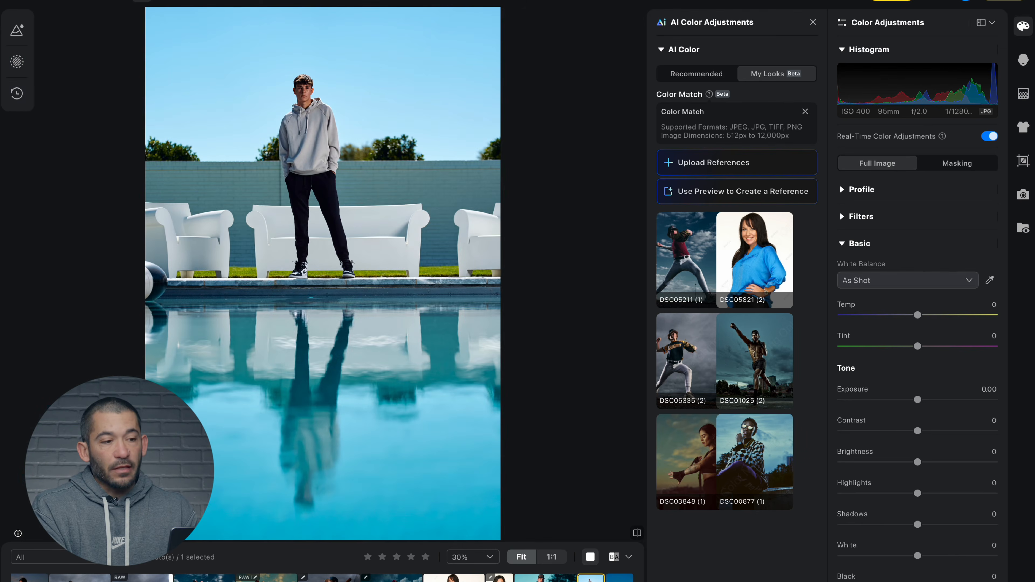
{"action": "key", "text": "Right"}
{"action": "key", "text": "Left"}
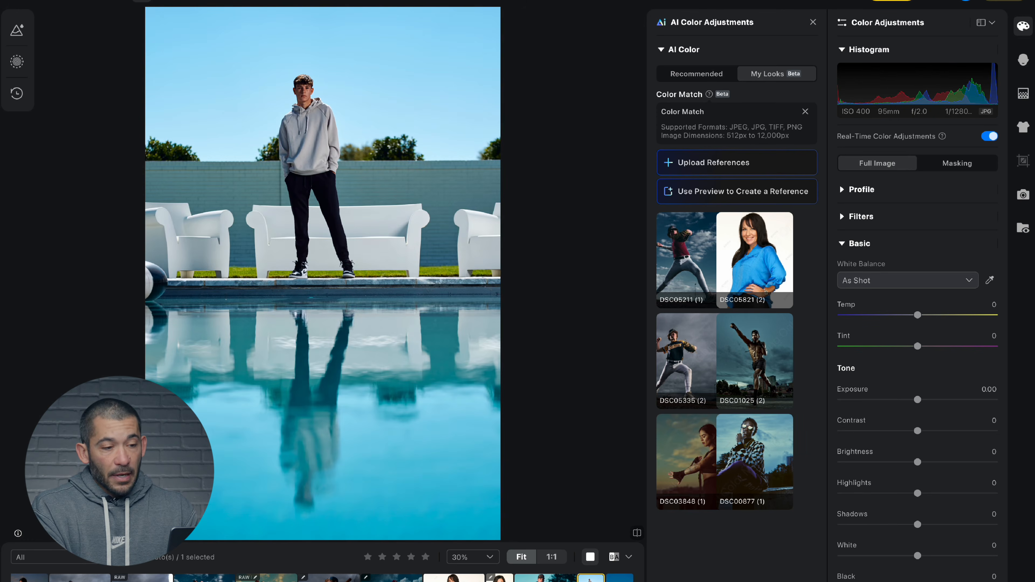
Create a color reference from the camouflage hunter photo, apply it to the poolside photo, and compare the two
{"action": "key", "text": "Left"}
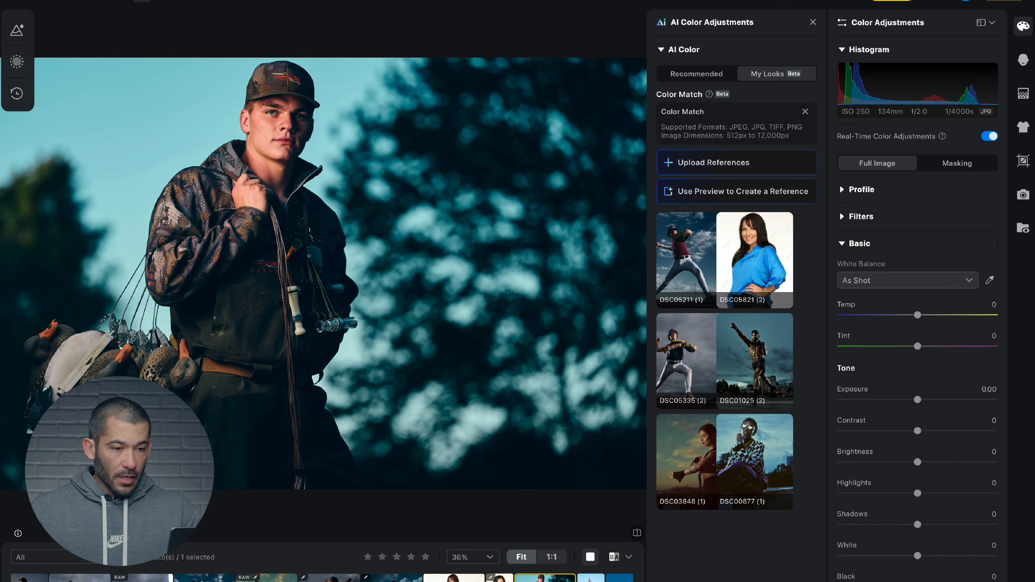
{"action": "left_click", "coordinate": [724, 191]}
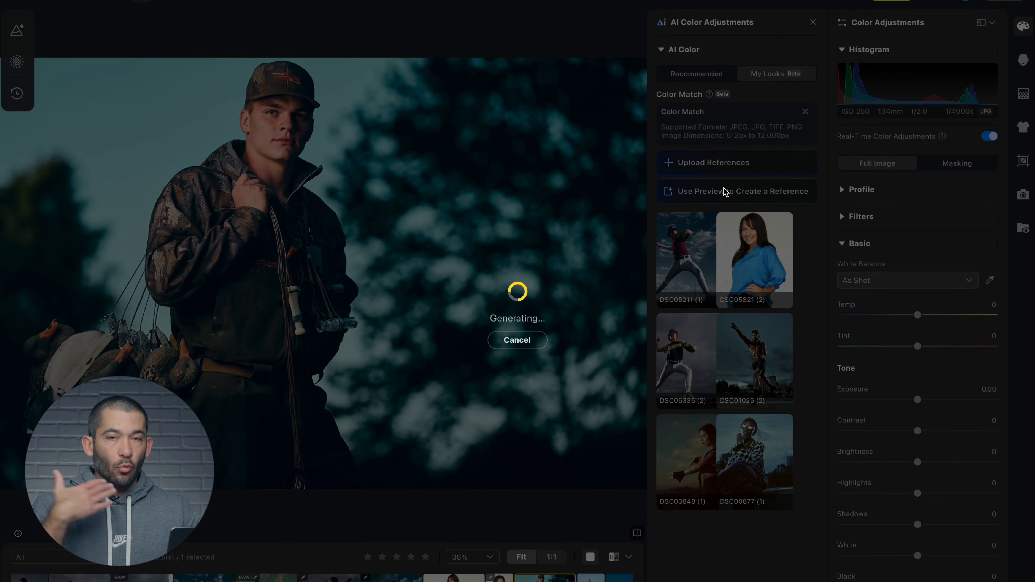
{"action": "key", "text": "Right"}
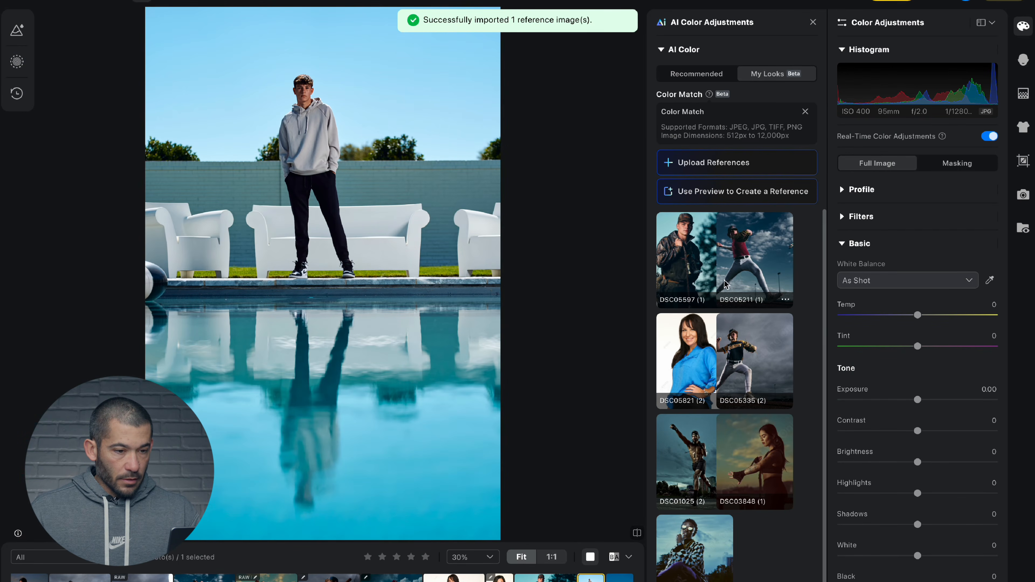
{"action": "left_click", "coordinate": [689, 281]}
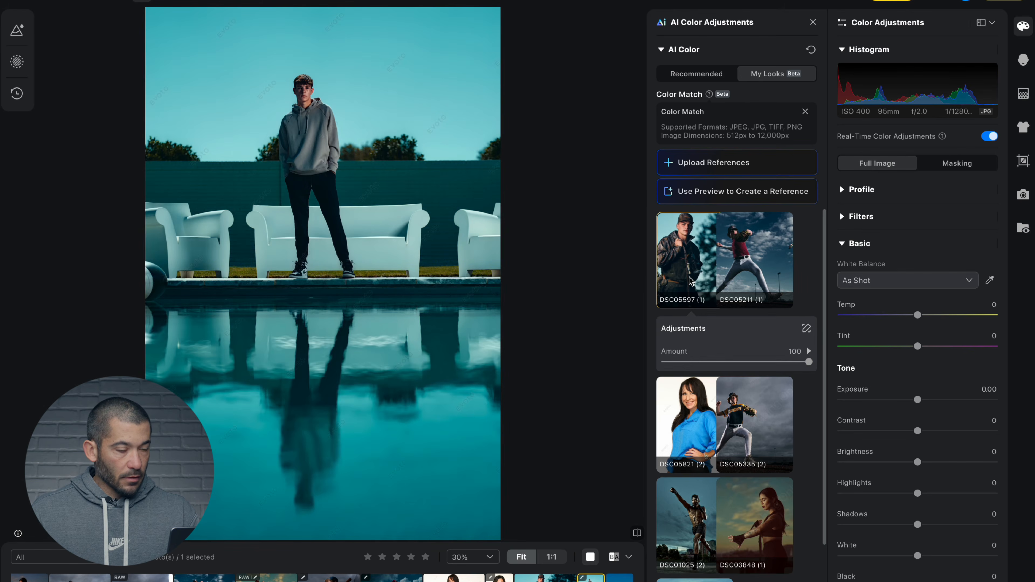
{"action": "key", "text": "Left"}
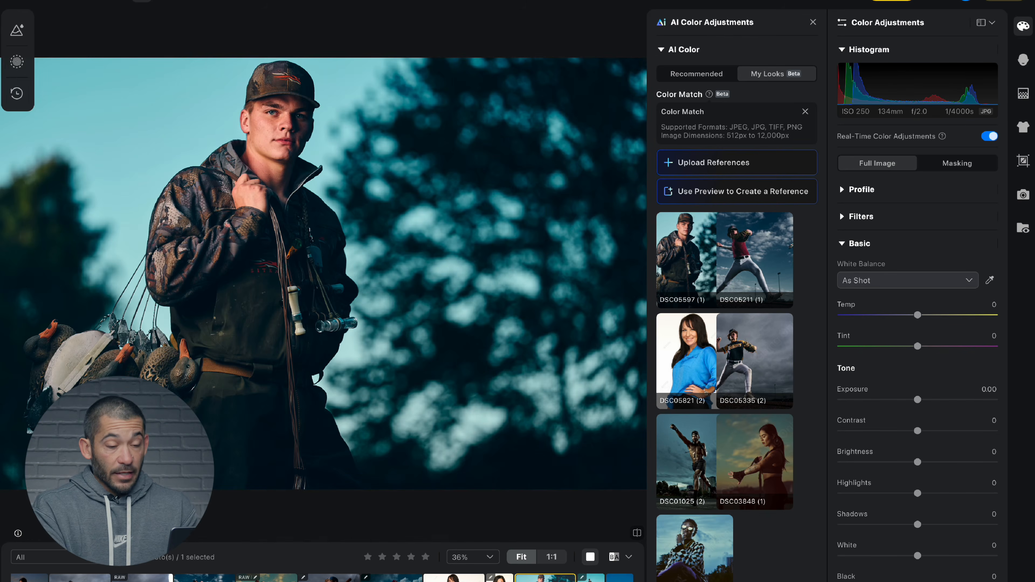
{"action": "key", "text": "Right"}
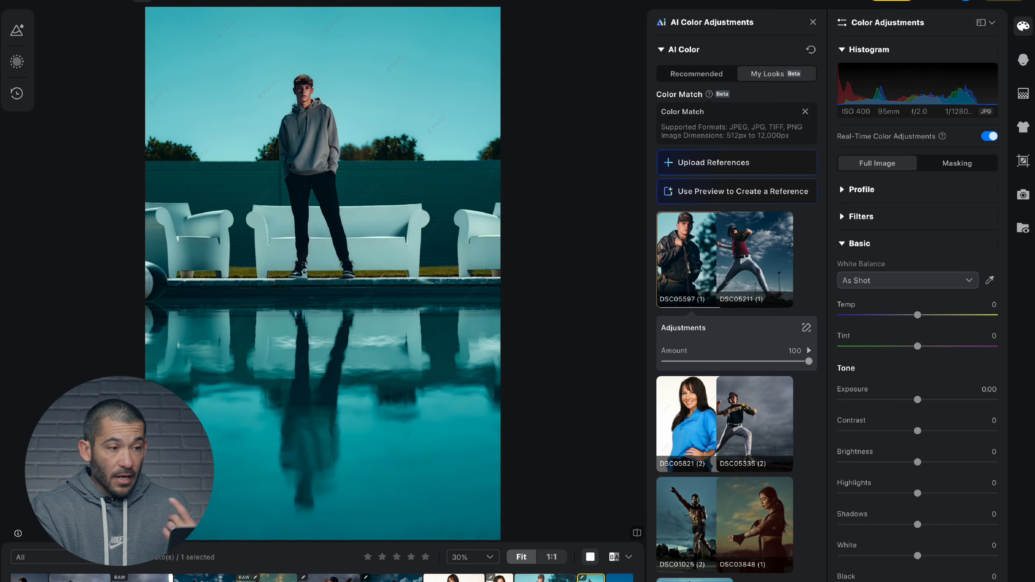
{"action": "key", "text": "Left"}
{"action": "key", "text": "Right"}
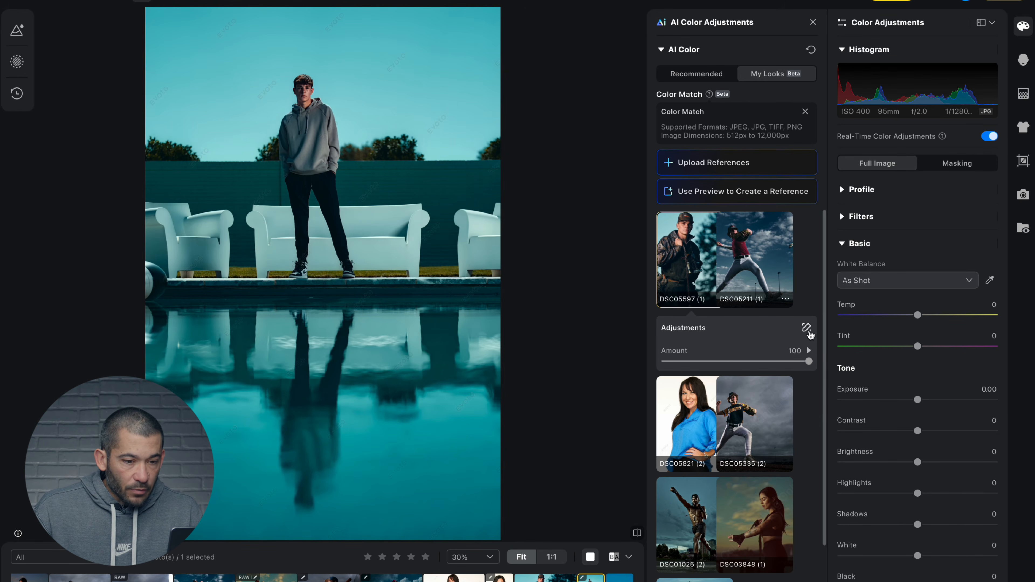
In the poolside photo's DSC05597 (1) look masking, link all Person areas and set their Tone to 33 and Color to 41
{"action": "left_click", "coordinate": [807, 328]}
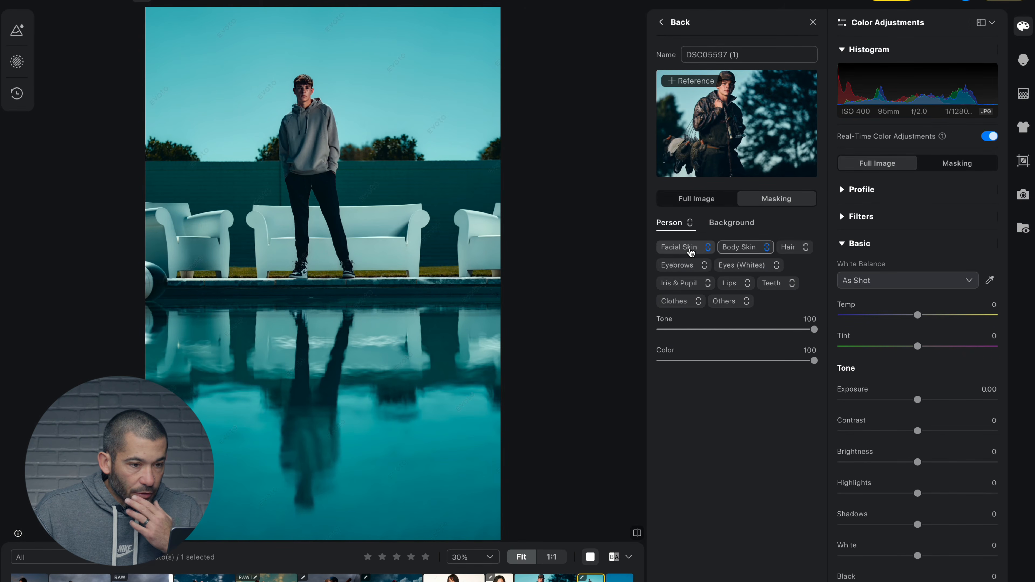
{"action": "left_click", "coordinate": [690, 223]}
{"action": "left_click_drag", "start_coordinate": [732, 329], "coordinate": [668, 330]}
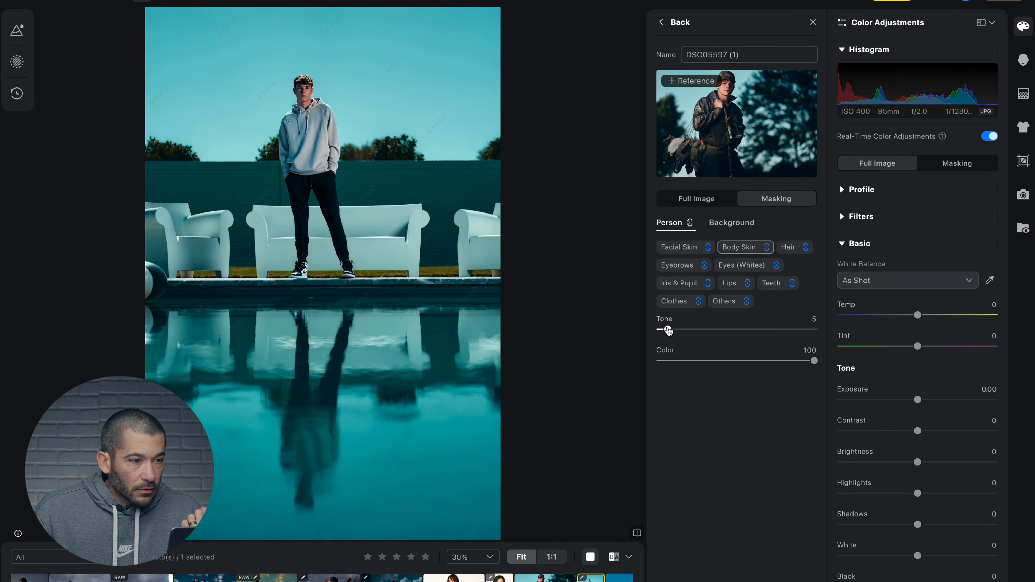
{"action": "left_click_drag", "start_coordinate": [668, 330], "coordinate": [711, 331]}
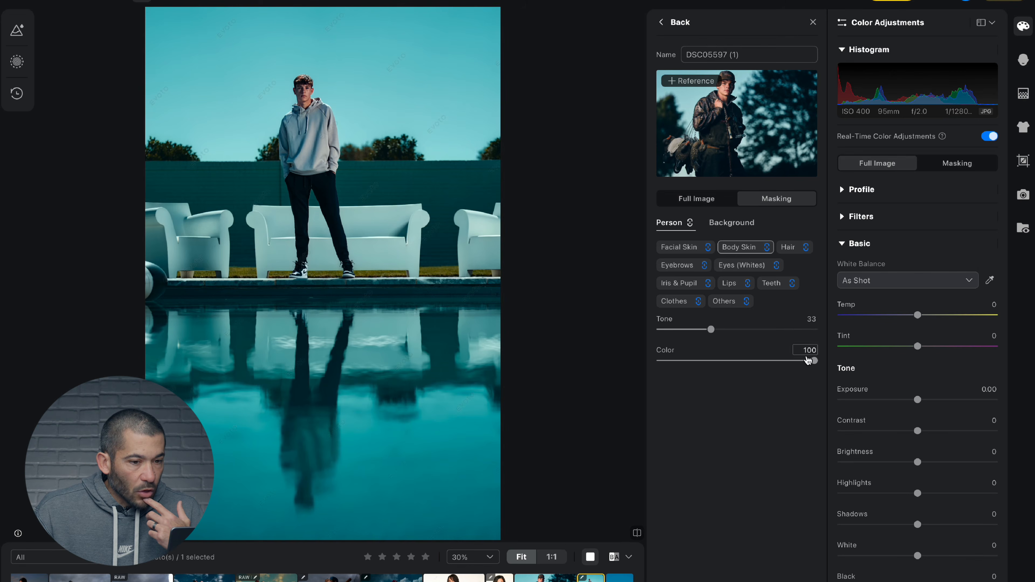
{"action": "left_click_drag", "start_coordinate": [813, 361], "coordinate": [596, 363]}
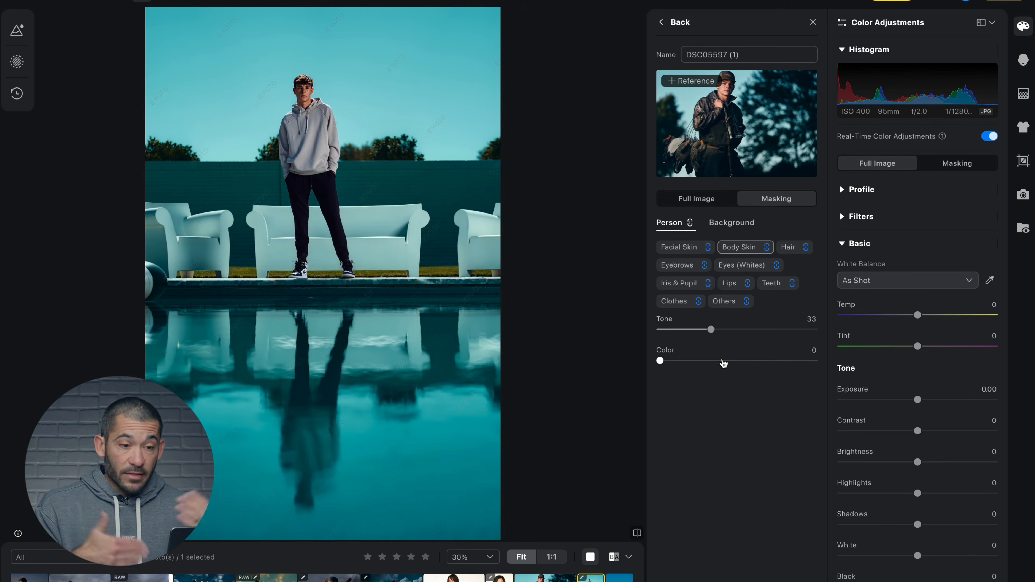
{"action": "left_click_drag", "start_coordinate": [660, 361], "coordinate": [724, 364]}
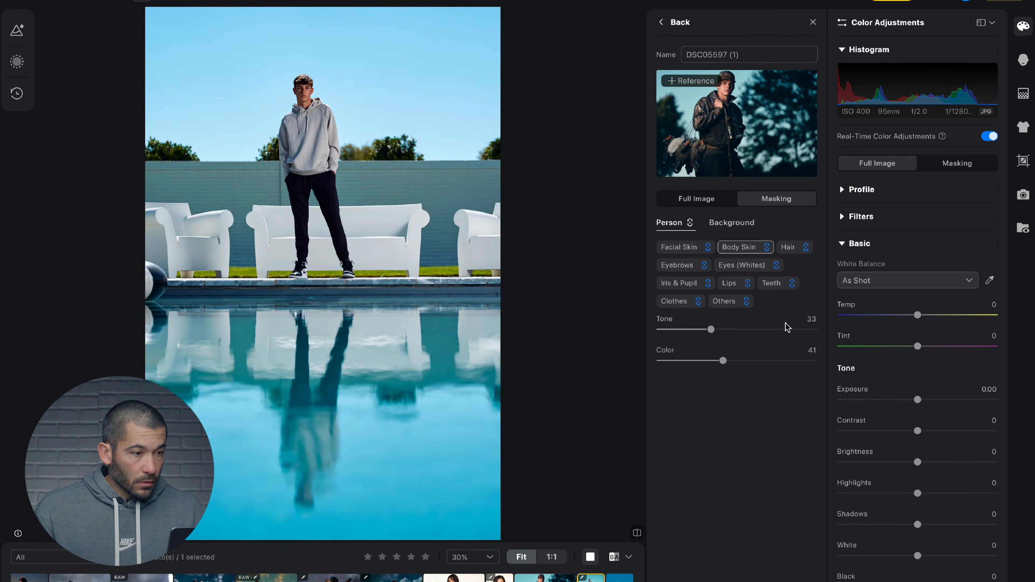
Compare the adjusted poolside photo with the hunter reference photo, and open the seated hoodie portrait
{"action": "left_click", "coordinate": [546, 578]}
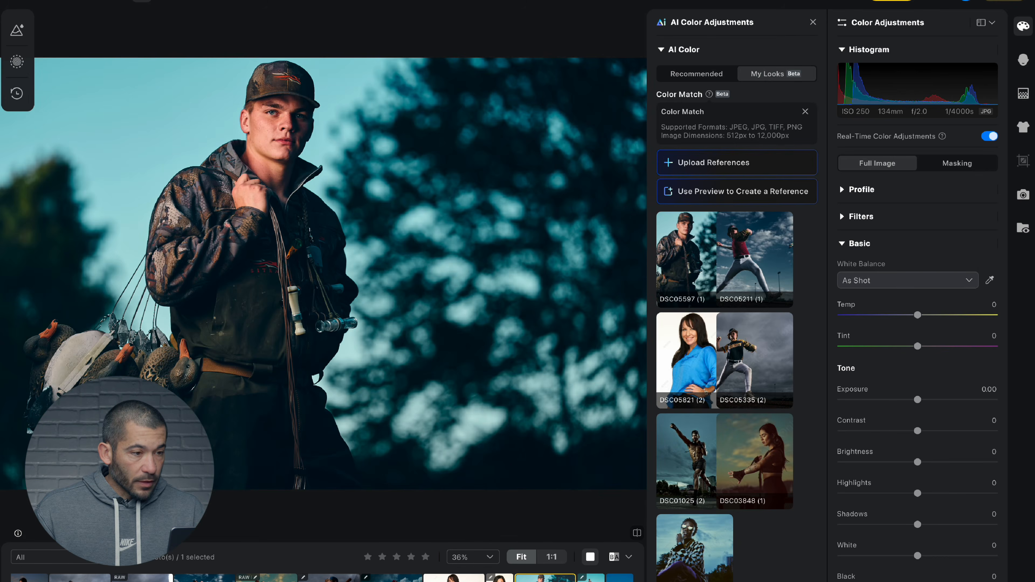
{"action": "left_click", "coordinate": [590, 578]}
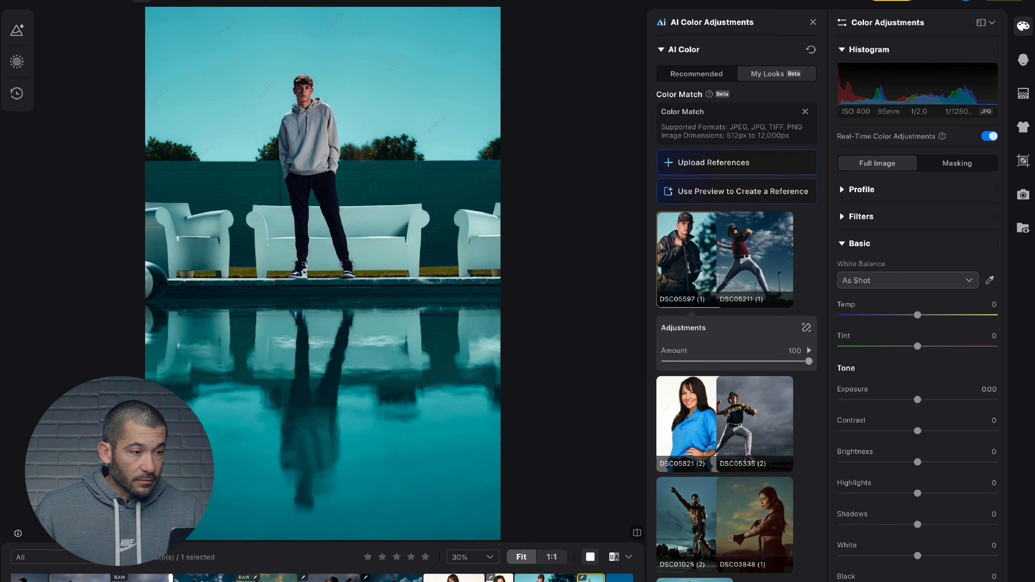
{"action": "left_click", "coordinate": [619, 578]}
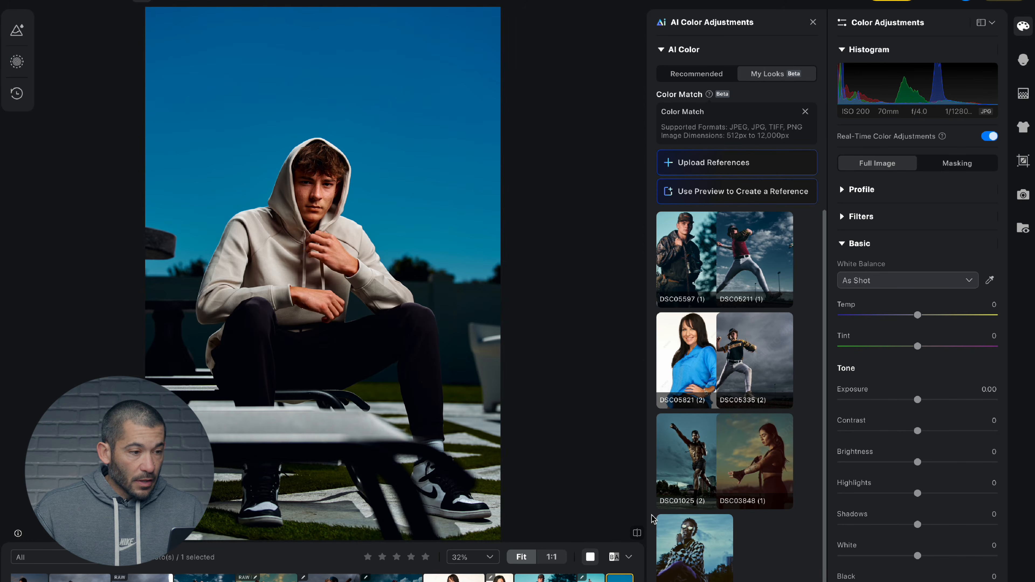
Apply the DSC05597 (1) look to the seated hoodie portrait and compare it with its original and the hunter reference photo
{"action": "left_click", "coordinate": [681, 285]}
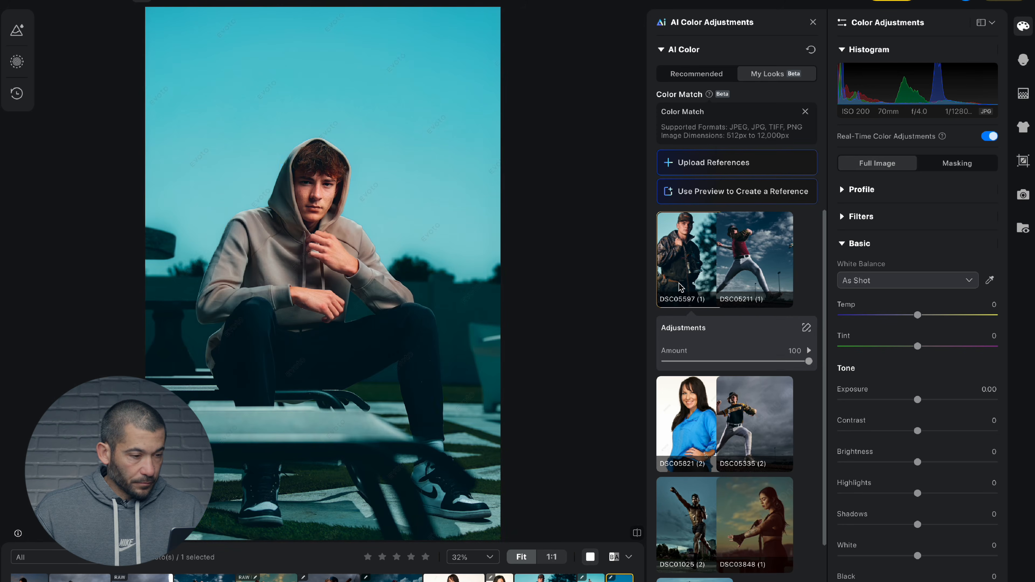
{"action": "left_click", "coordinate": [383, 261]}
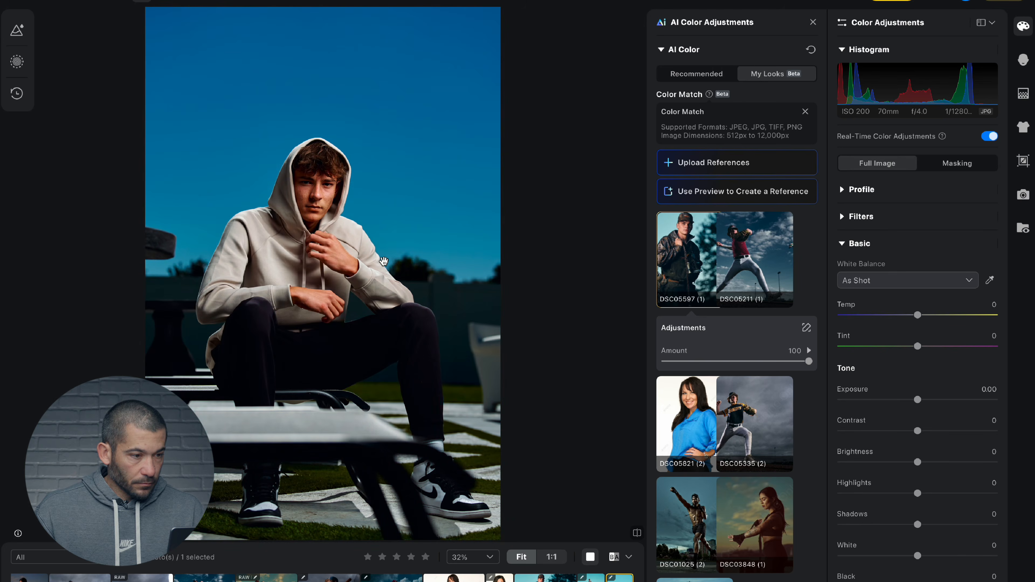
{"action": "left_click", "coordinate": [507, 364]}
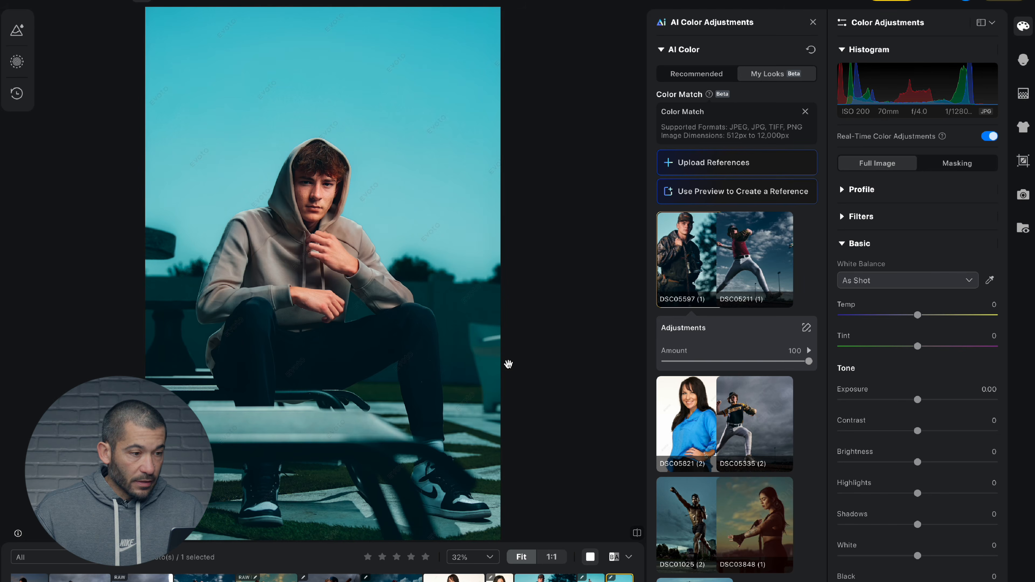
{"action": "left_click", "coordinate": [546, 578]}
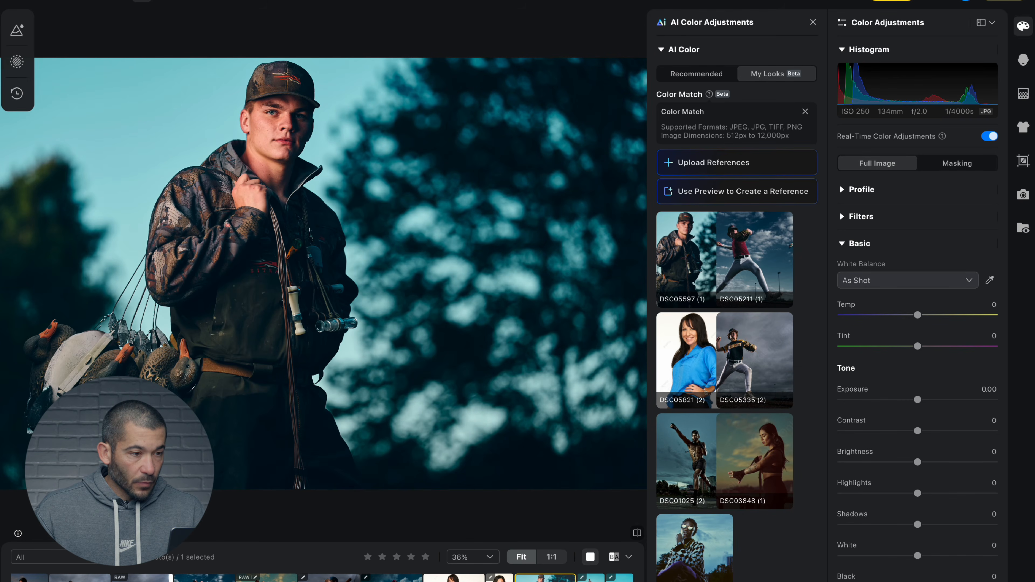
{"action": "left_click", "coordinate": [619, 578]}
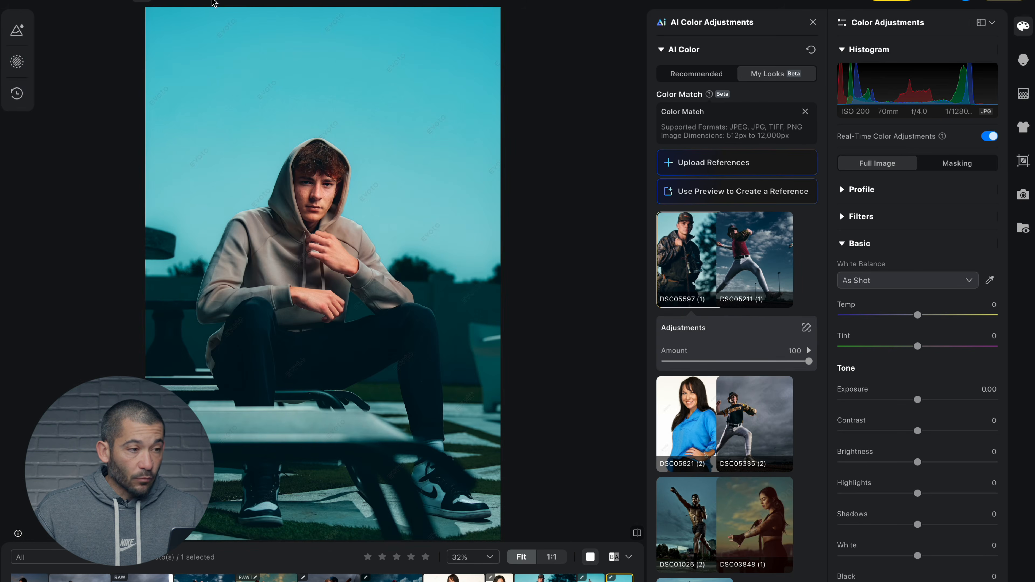
{"action": "left_click", "coordinate": [228, 57]}
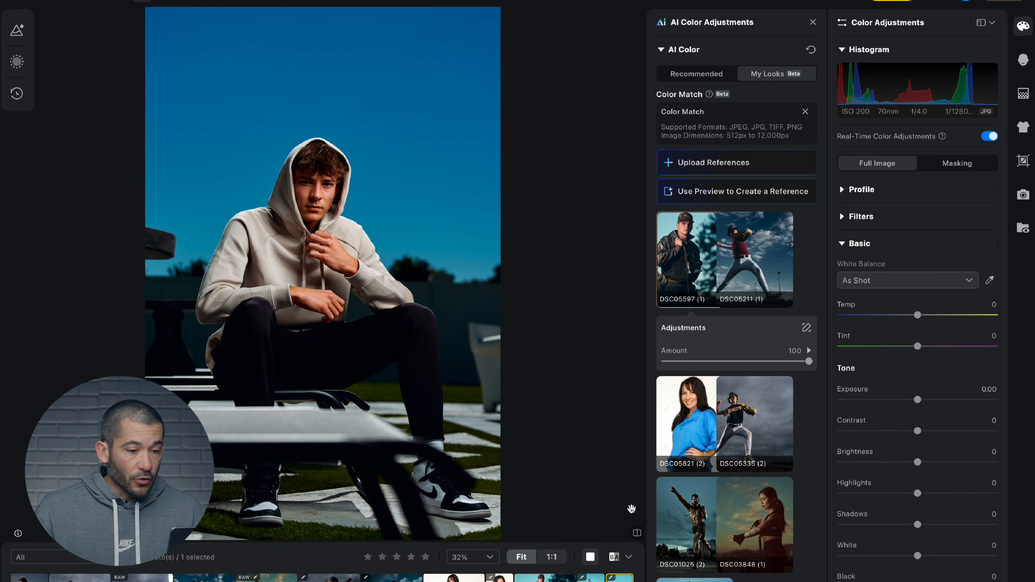
Compare the color-matched hoodie portrait with the poolside photo and the camouflage hunter photo
{"action": "key", "text": "Left"}
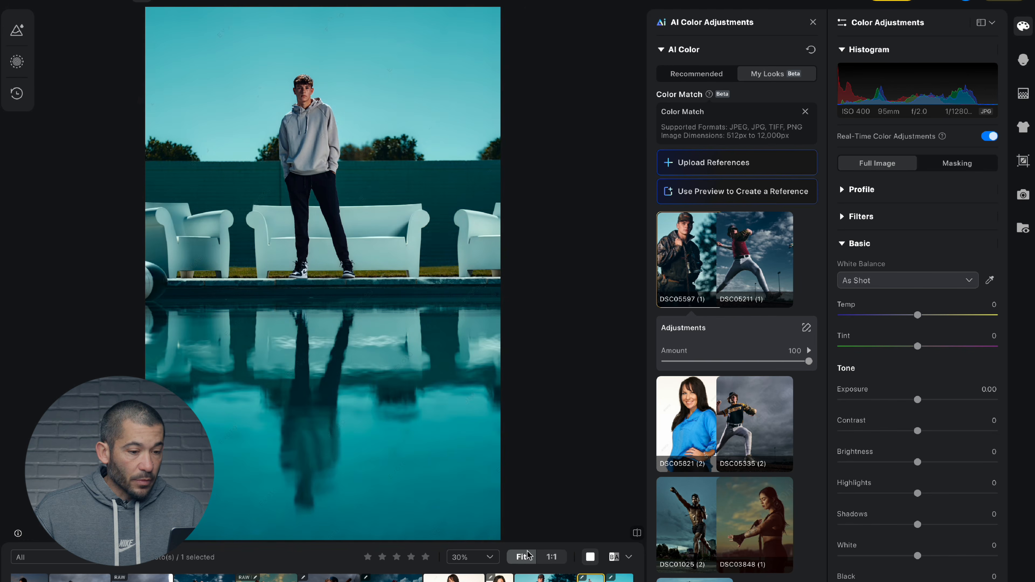
{"action": "key", "text": "Left"}
{"action": "left_click", "coordinate": [619, 579]}
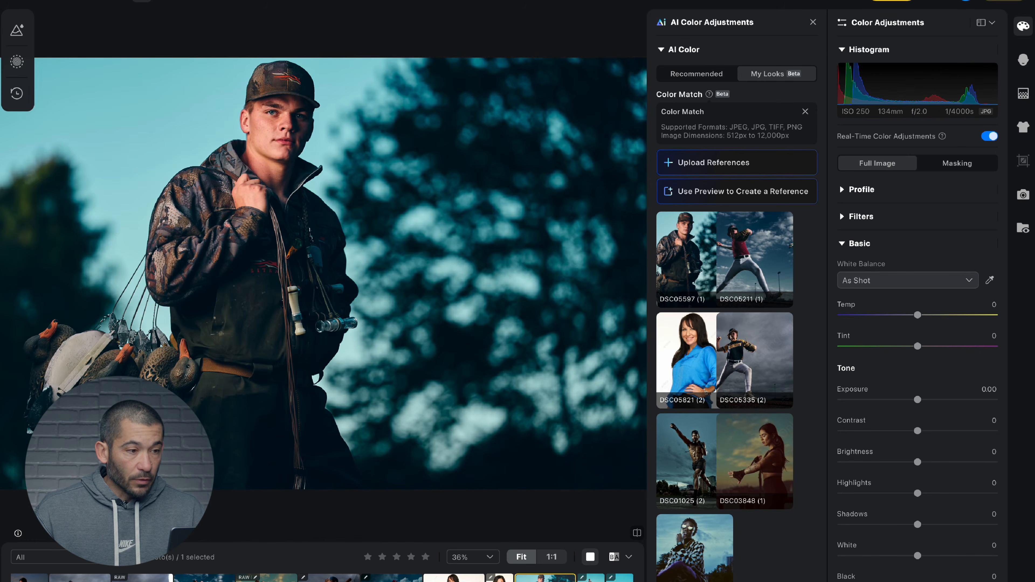
{"action": "key", "text": "Left"}
{"action": "key", "text": "Right"}
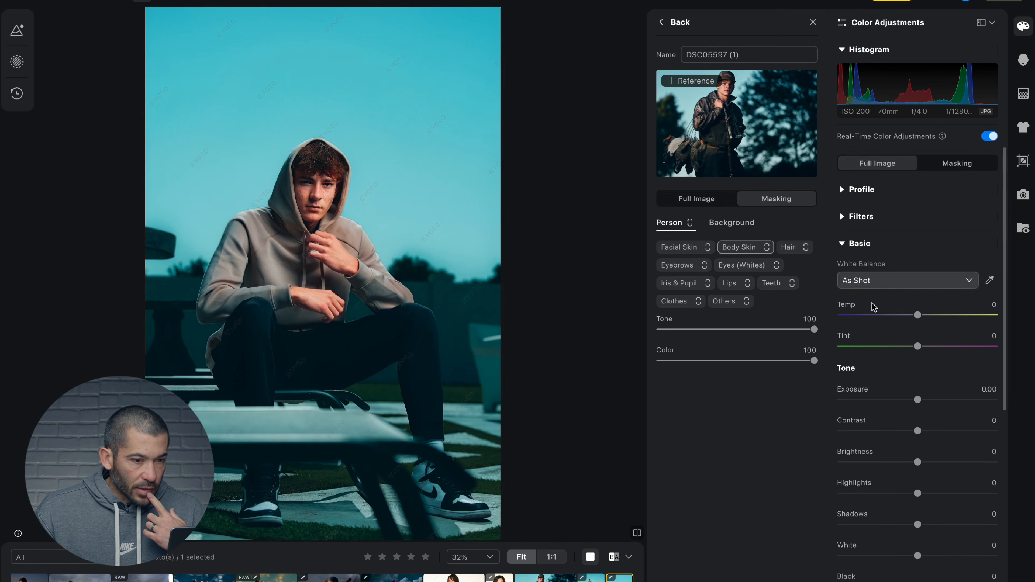
In the hoodie portrait's DSC05597 (1) look masking, set the Clothes area's Tone to 30 and Color to 57
{"action": "left_click", "coordinate": [680, 302]}
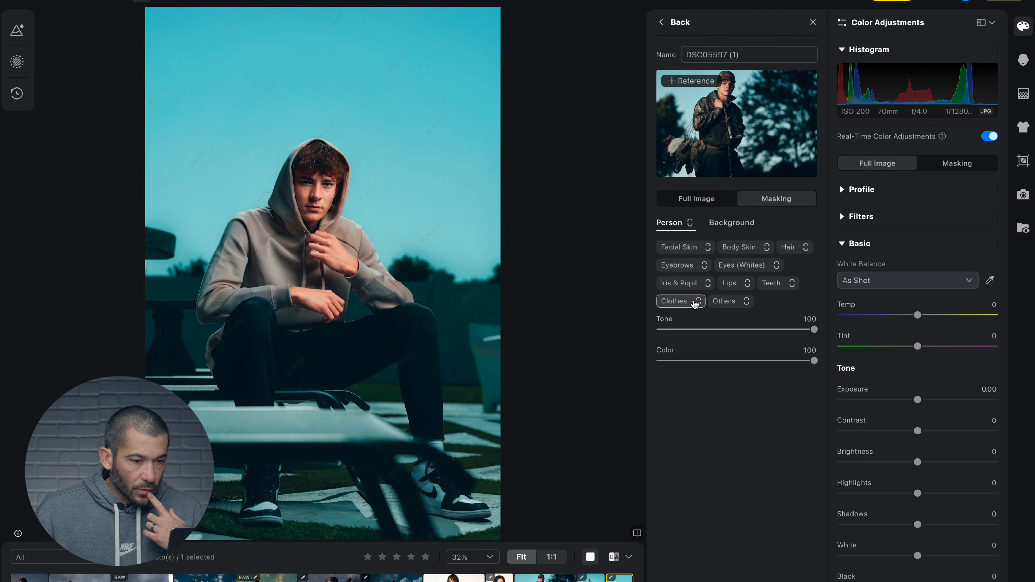
{"action": "left_click_drag", "start_coordinate": [814, 329], "coordinate": [748, 361]}
{"action": "left_click", "coordinate": [676, 361]}
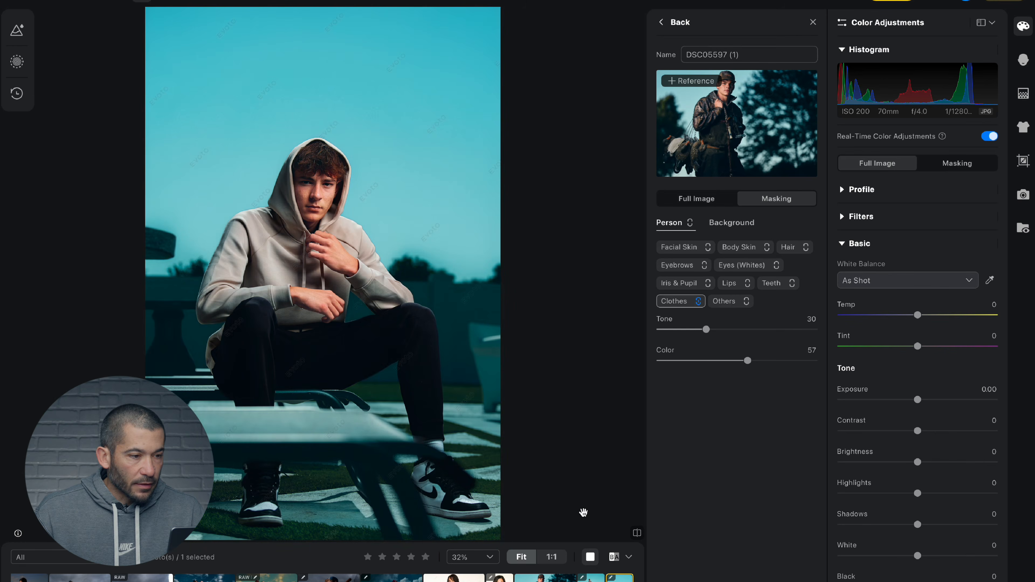
Compare the hoodie portrait with adjusted clothes against the hunter reference photo and its own unedited version
{"action": "left_click", "coordinate": [545, 579]}
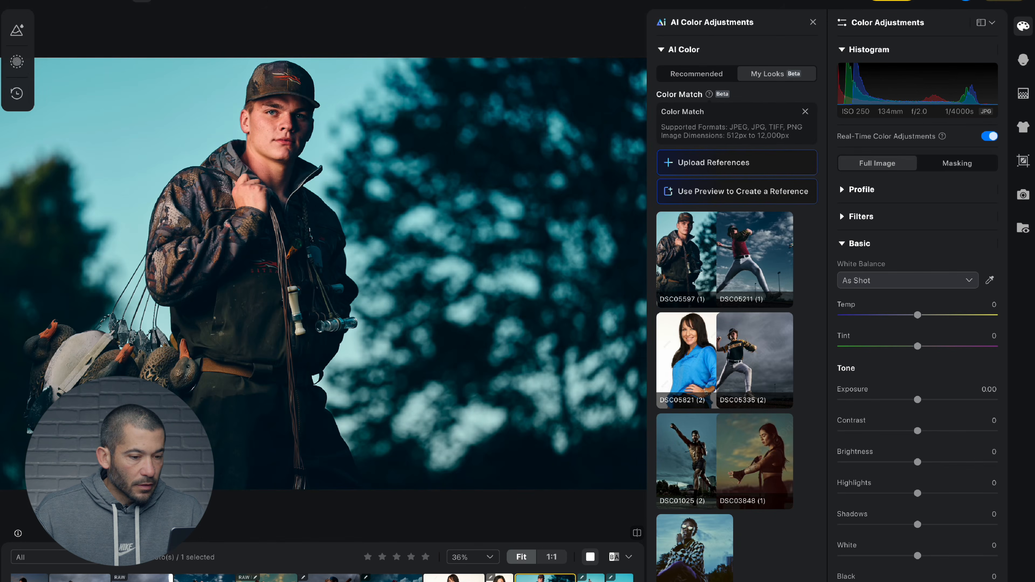
{"action": "left_click", "coordinate": [619, 579]}
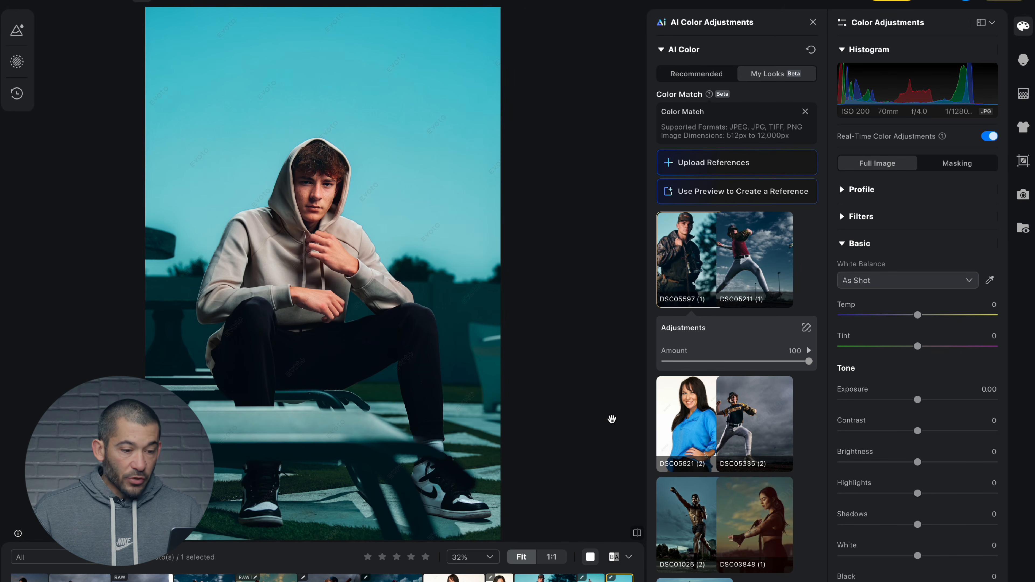
{"action": "key", "text": "backslash"}
{"action": "key", "text": "backslash"}
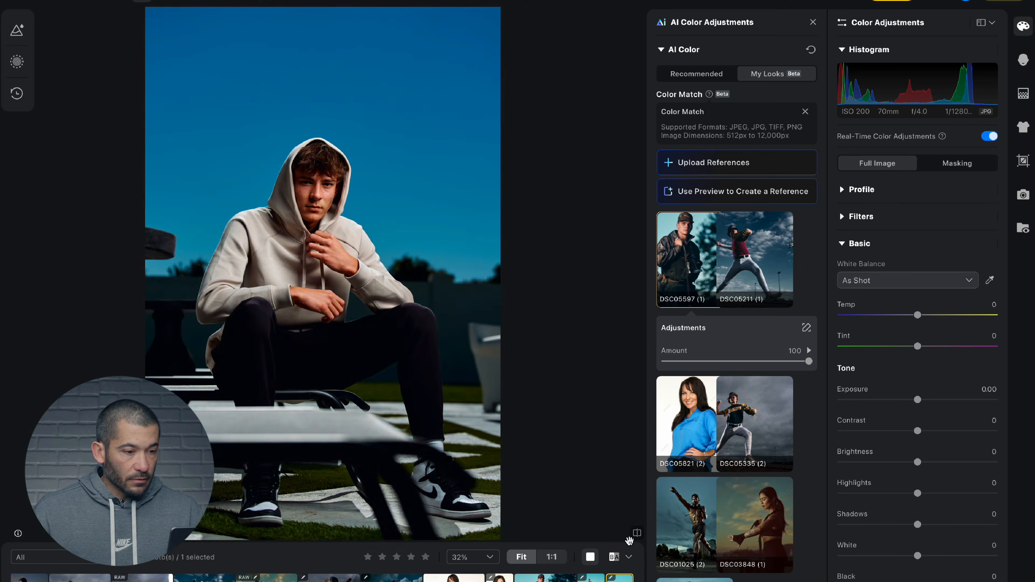
Compare the matched poolside photo with the baseball pitcher, camouflage hunter and seated hoodie photos
{"action": "left_click", "coordinate": [591, 579]}
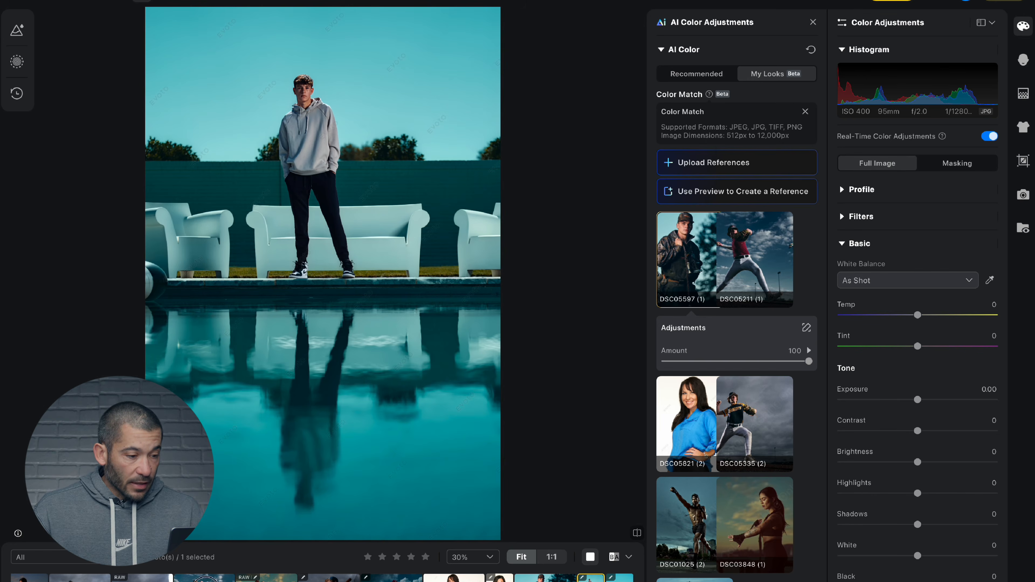
{"action": "left_click", "coordinate": [205, 578]}
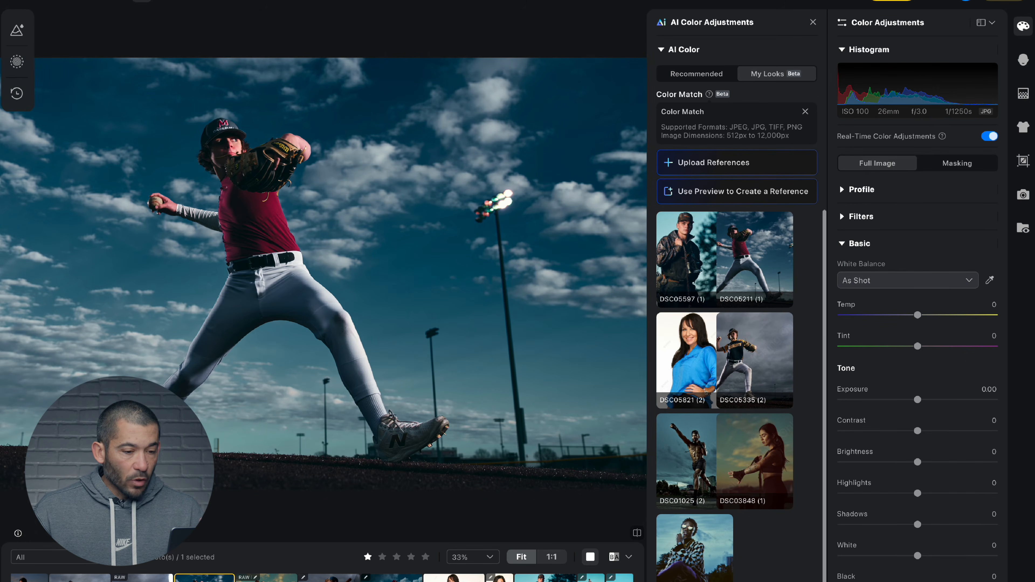
{"action": "left_click", "coordinate": [546, 578]}
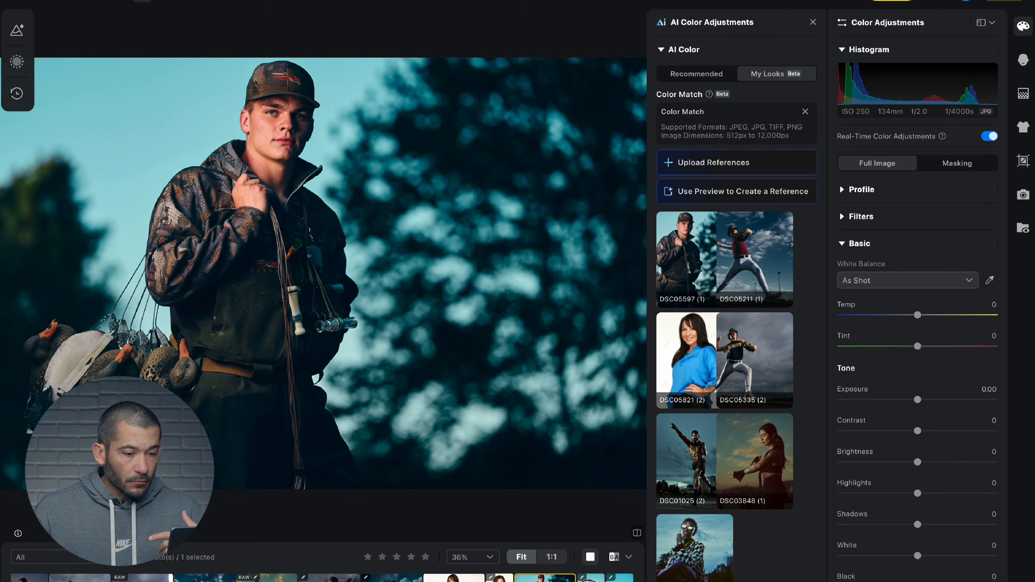
{"action": "left_click", "coordinate": [591, 578]}
{"action": "left_click", "coordinate": [205, 578]}
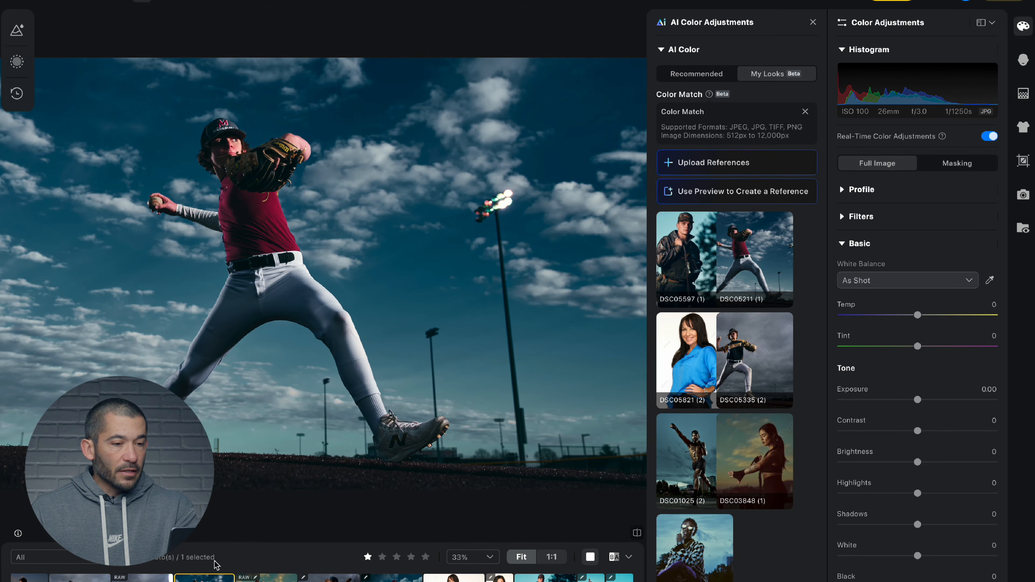
{"action": "left_click", "coordinate": [591, 577]}
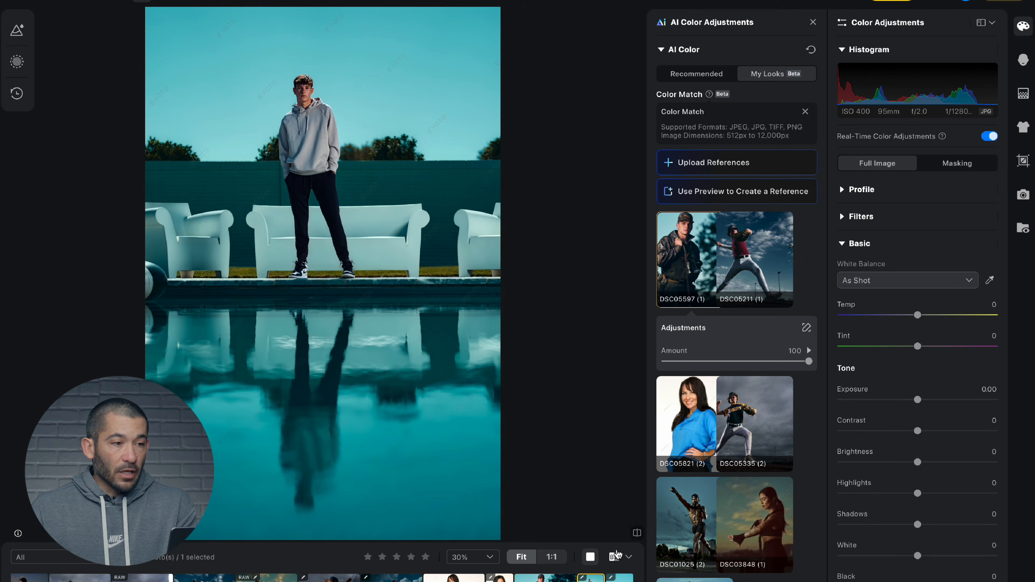
{"action": "key", "text": "Right"}
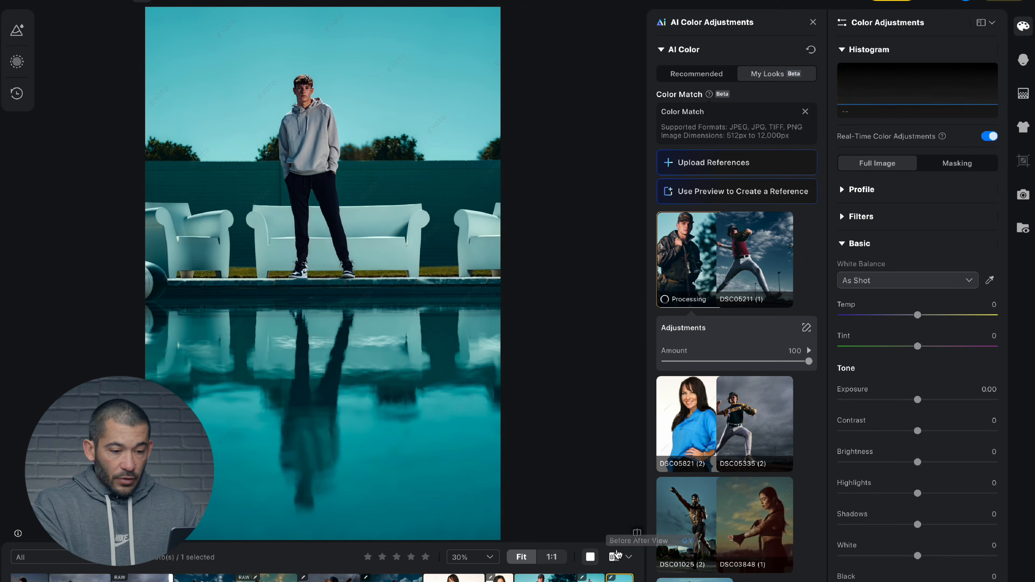
Reset the poolside photo and the seated hoodie portrait to their original colors and check them beside the hunter photo
{"action": "key", "text": "Left"}
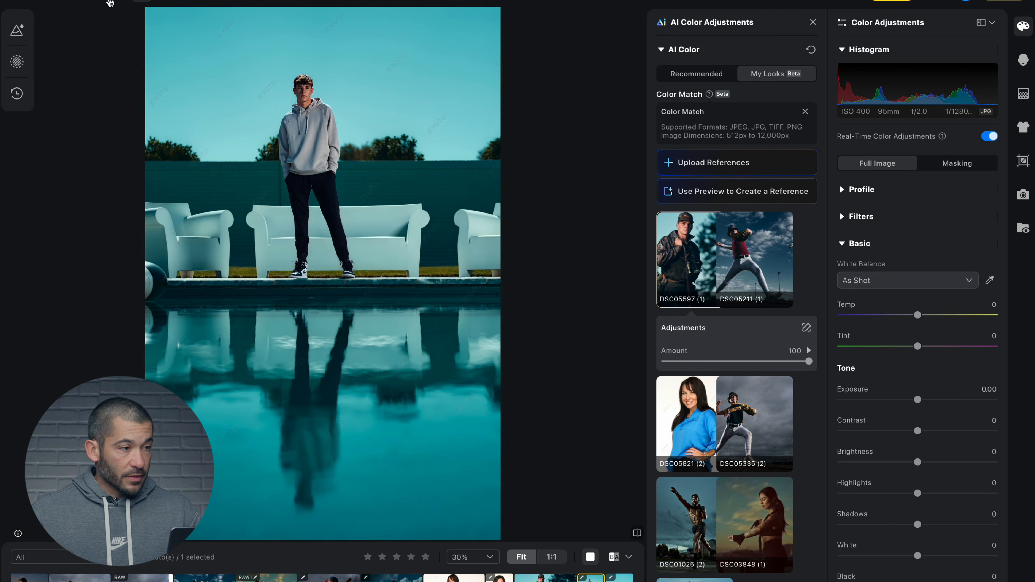
{"action": "key", "text": "Right"}
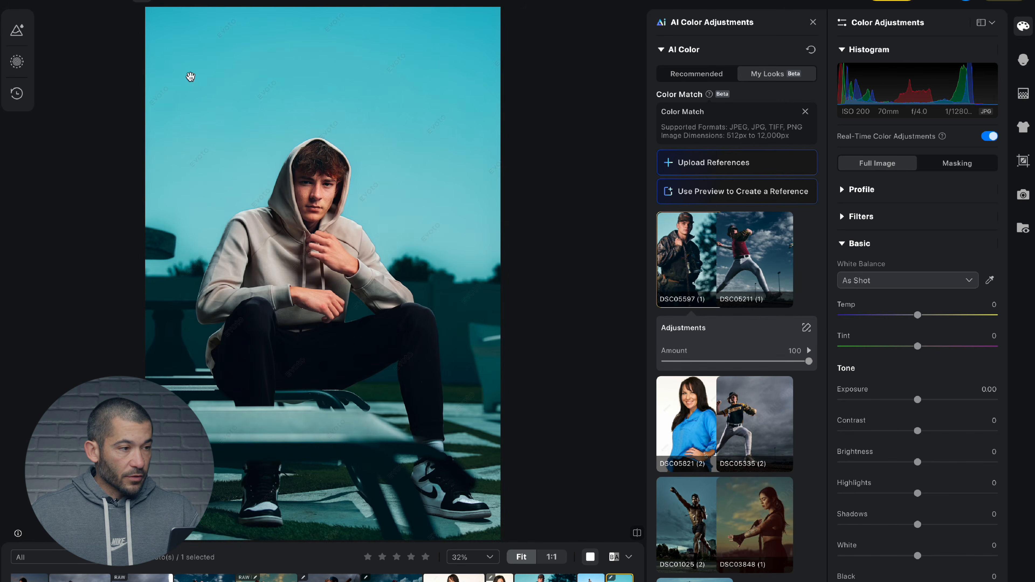
{"action": "left_click", "coordinate": [100, 2]}
{"action": "left_click", "coordinate": [533, 578]}
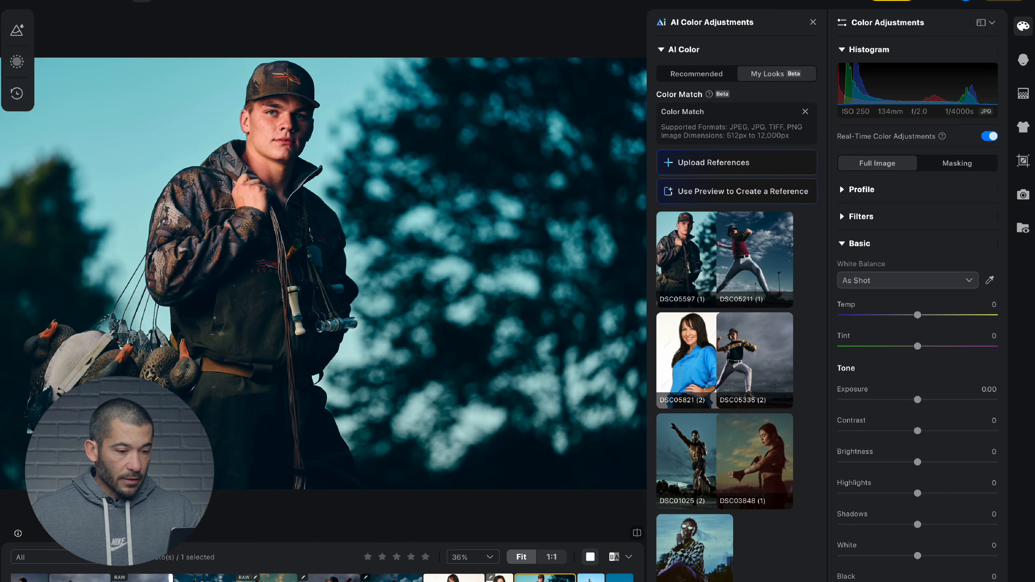
{"action": "left_click", "coordinate": [619, 578]}
{"action": "left_click", "coordinate": [591, 578]}
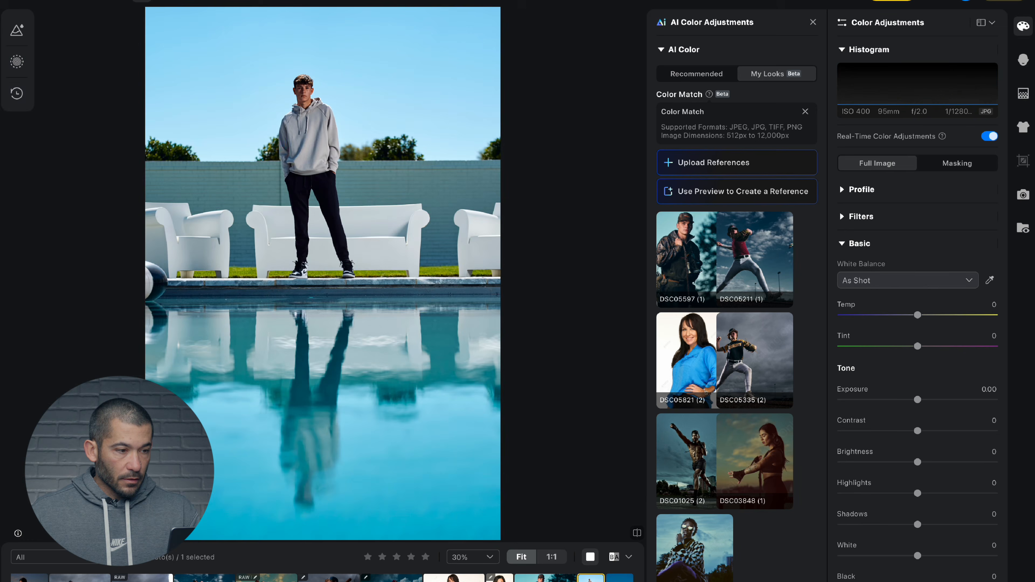
Create a color reference from the seated hoodie portrait, apply it to the camouflage hunter photo, and compare the two
{"action": "left_click", "coordinate": [619, 579]}
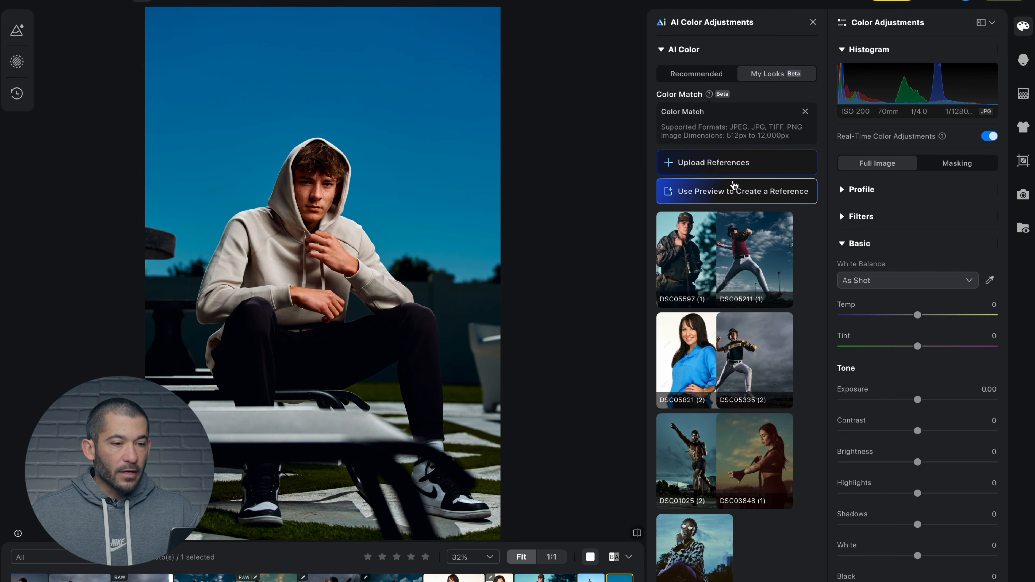
{"action": "left_click", "coordinate": [717, 193]}
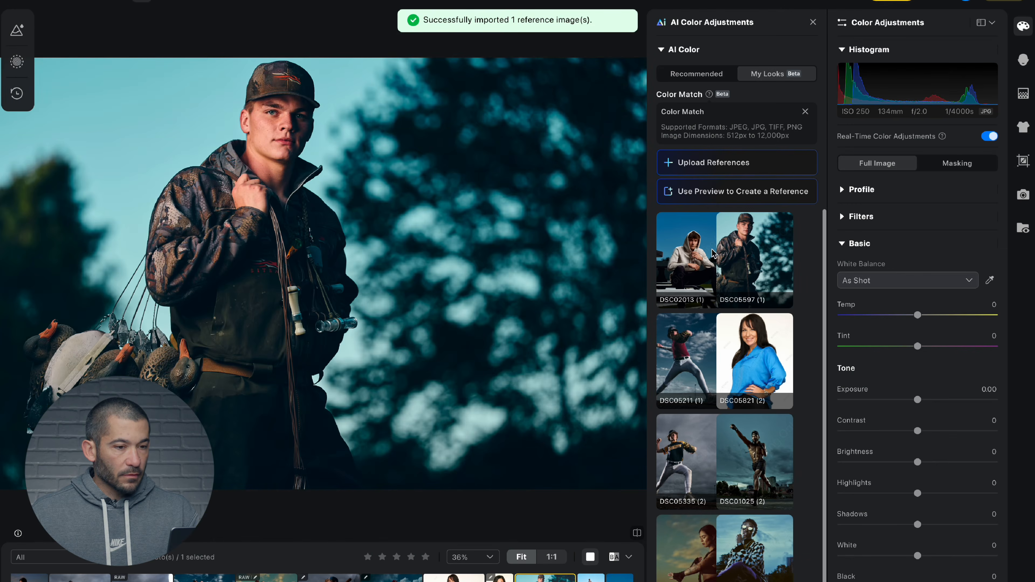
{"action": "left_click", "coordinate": [697, 258]}
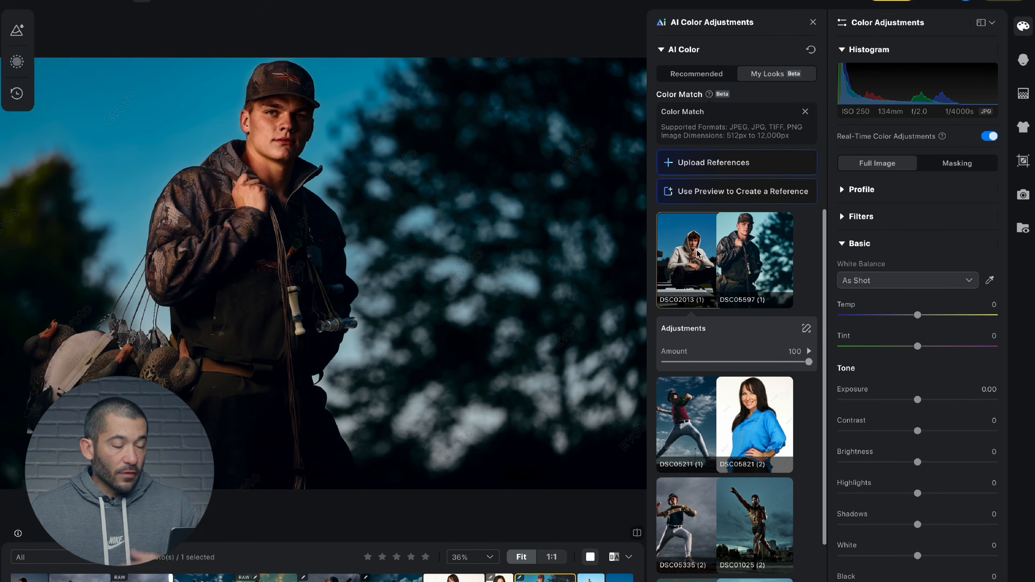
{"action": "left_click", "coordinate": [697, 254]}
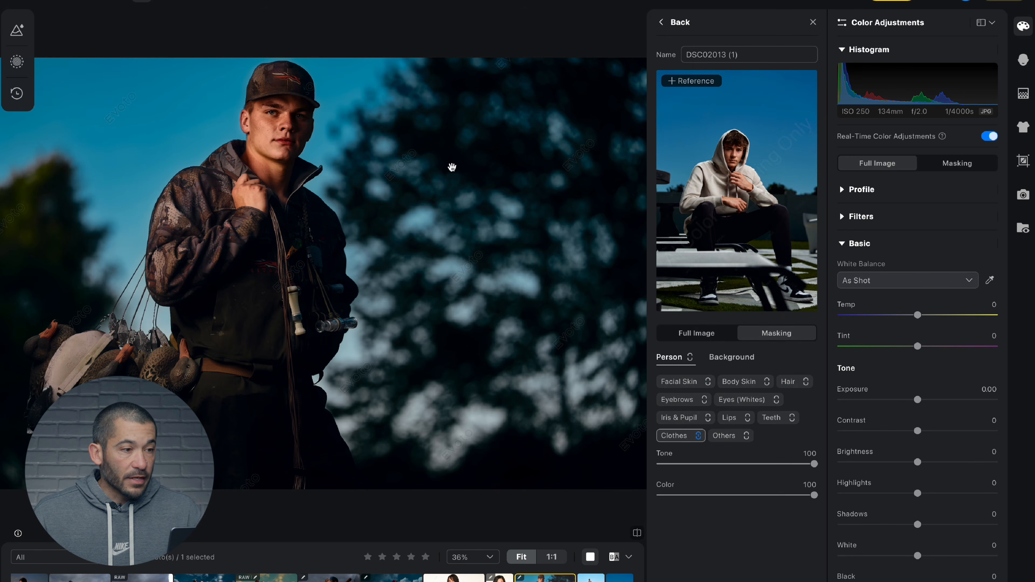
{"action": "left_click", "coordinate": [619, 580]}
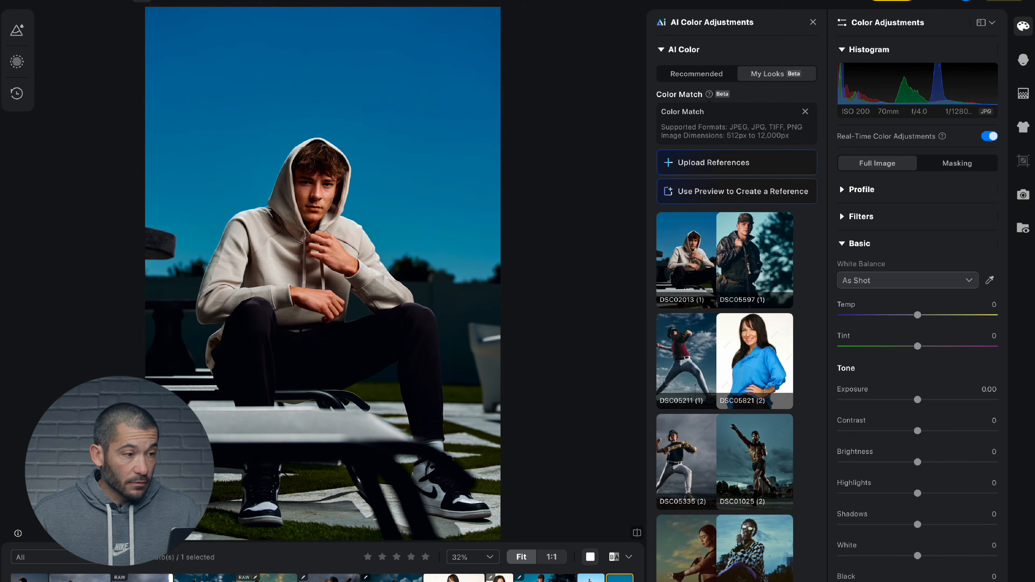
{"action": "left_click", "coordinate": [545, 579]}
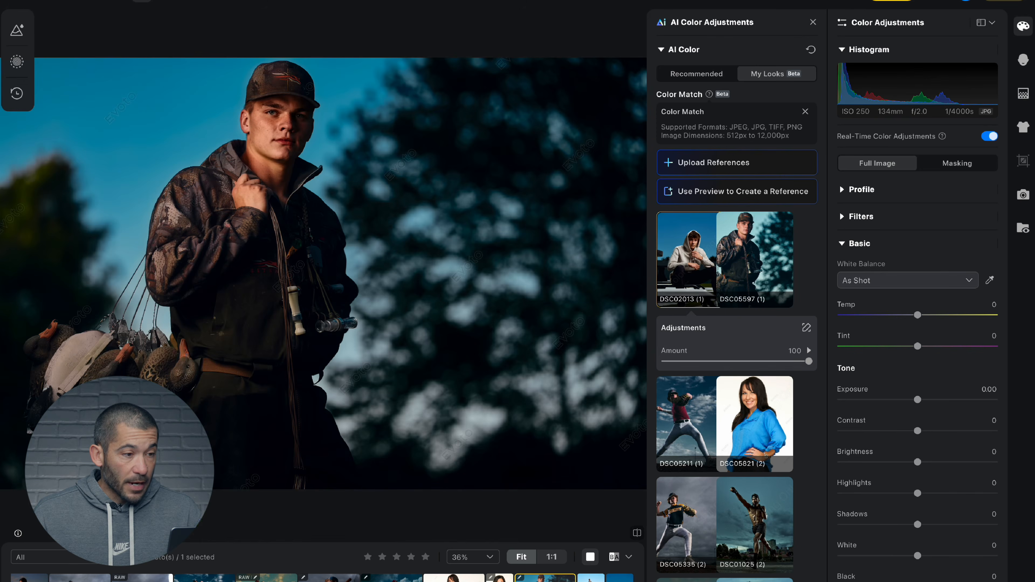
In the hunter photo's DSC02013 (1) look masking, link all Person areas and set their Tone to 0
{"action": "left_click", "coordinate": [805, 328]}
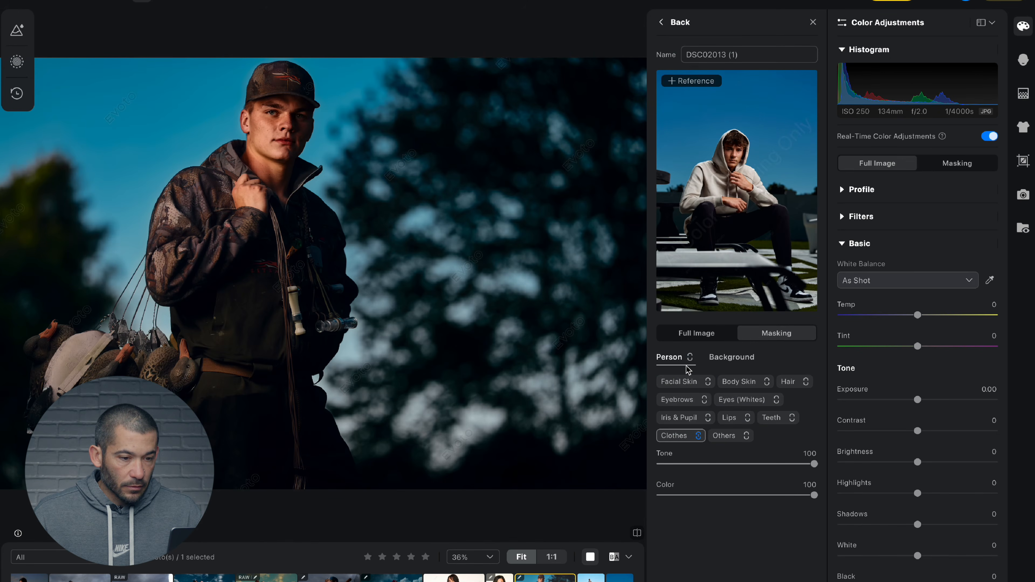
{"action": "left_click", "coordinate": [690, 357]}
{"action": "left_click", "coordinate": [733, 464]}
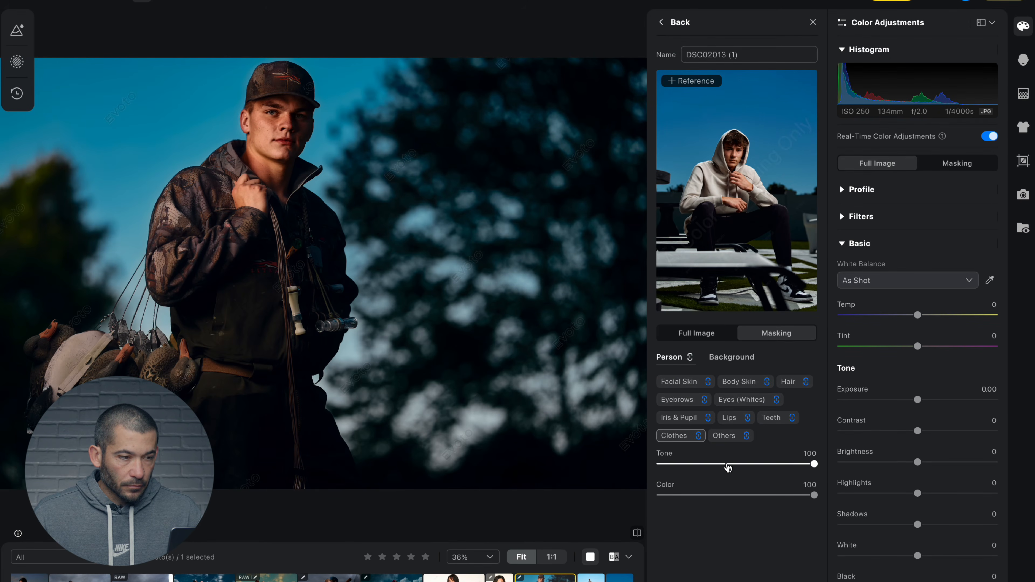
{"action": "left_click_drag", "start_coordinate": [734, 464], "coordinate": [737, 465]}
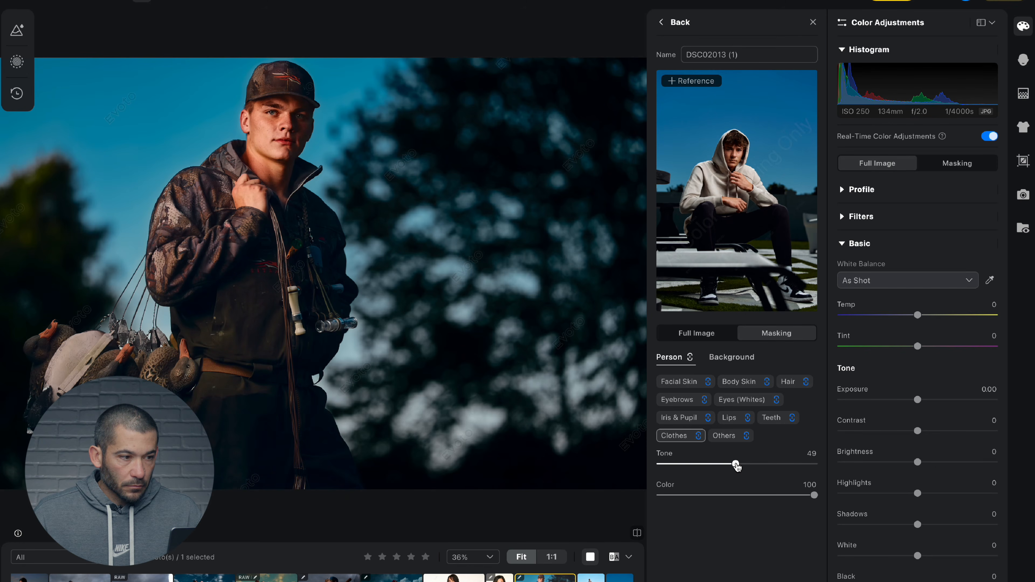
{"action": "left_click", "coordinate": [649, 463]}
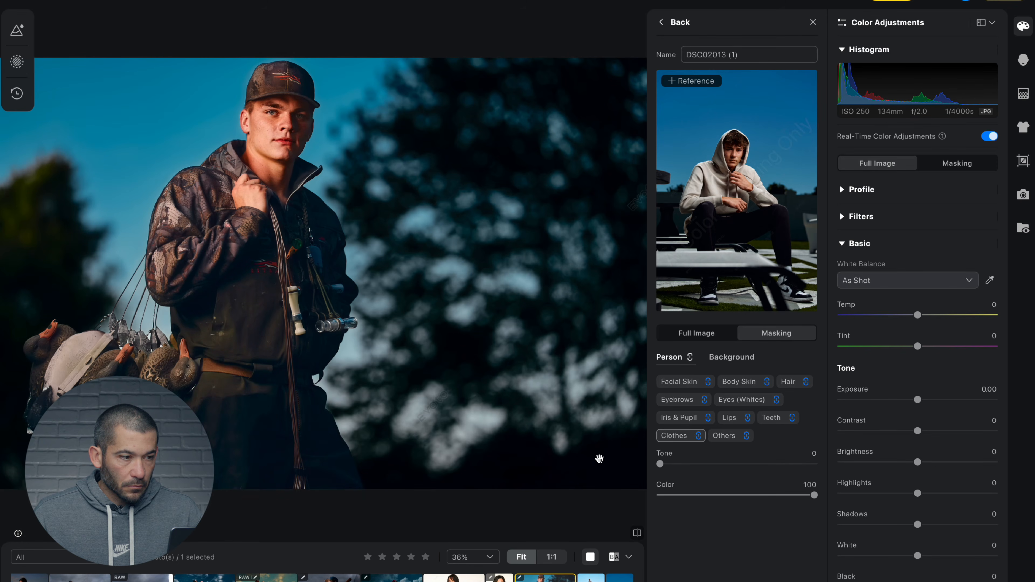
{"action": "left_click", "coordinate": [741, 465]}
{"action": "left_click_drag", "start_coordinate": [741, 464], "coordinate": [593, 465]}
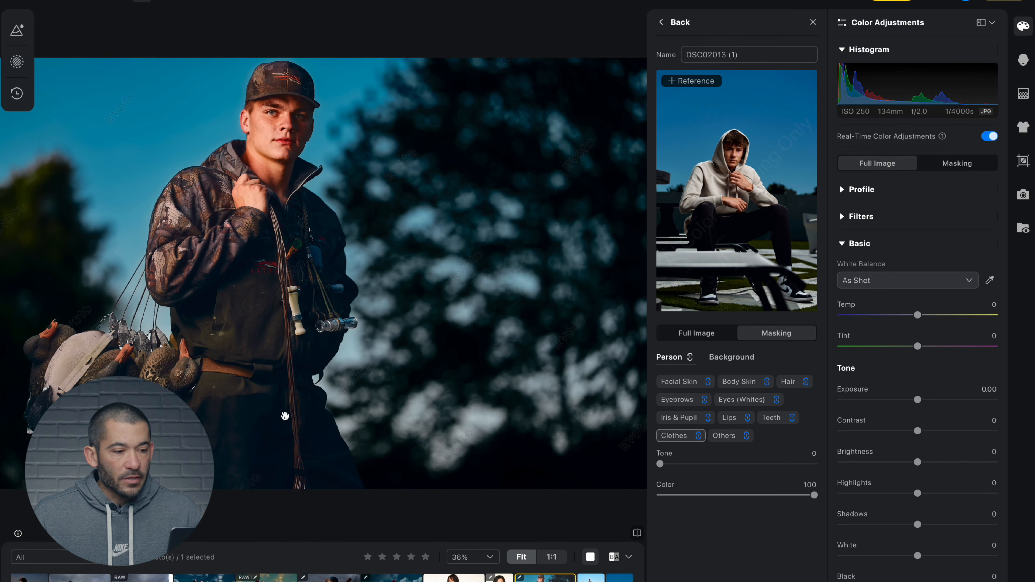
Raise the hunter's linked Person areas' Tone past 64, reduce their Color to roughly mid-strength, and compare the photo with the seated hoodie portrait
{"action": "left_click_drag", "start_coordinate": [660, 464], "coordinate": [757, 465]}
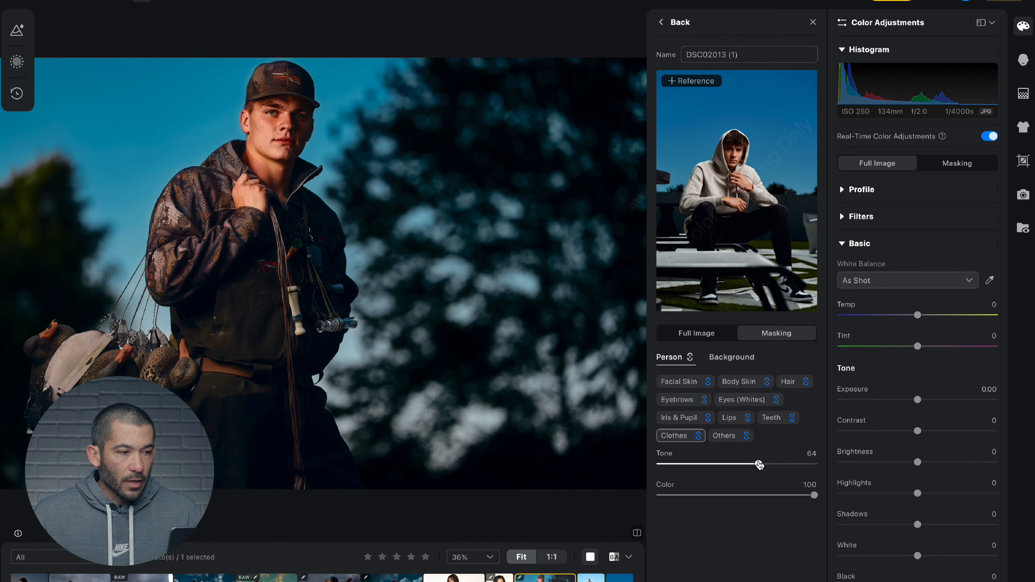
{"action": "left_click_drag", "start_coordinate": [814, 495], "coordinate": [538, 505]}
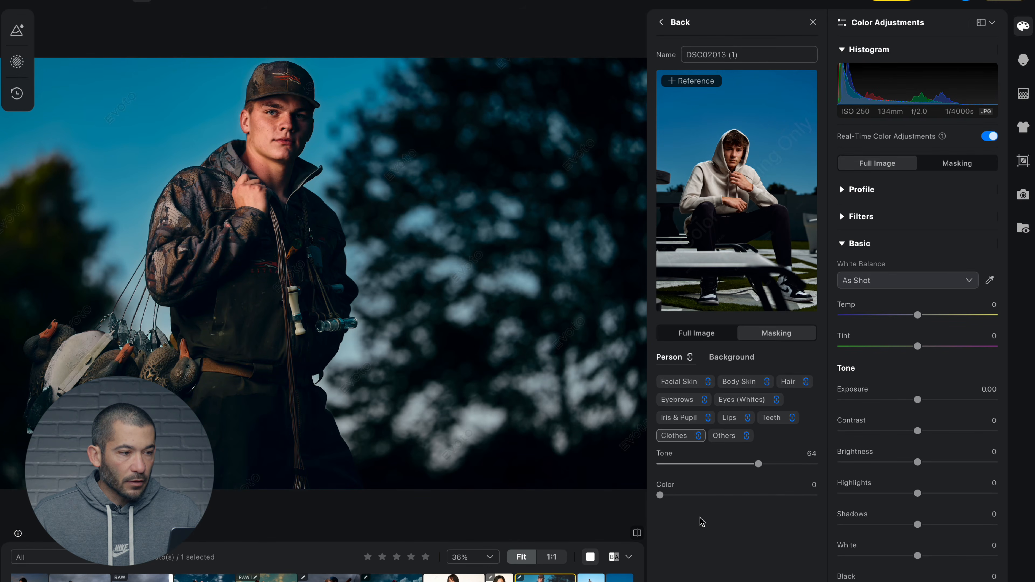
{"action": "left_click_drag", "start_coordinate": [660, 495], "coordinate": [731, 496]}
{"action": "left_click_drag", "start_coordinate": [758, 464], "coordinate": [777, 465]}
{"action": "left_click", "coordinate": [619, 578]}
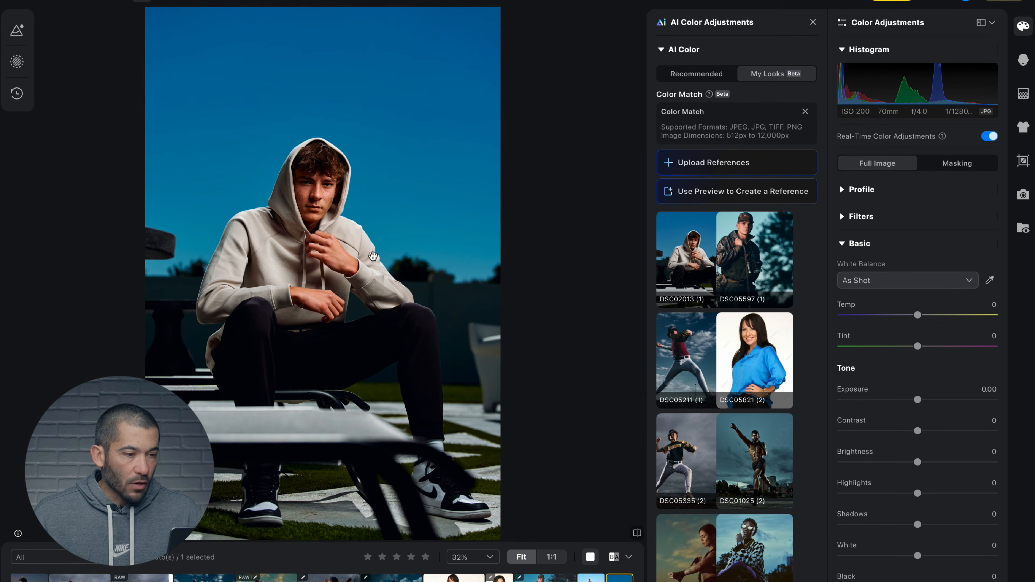
{"action": "left_click", "coordinate": [551, 577]}
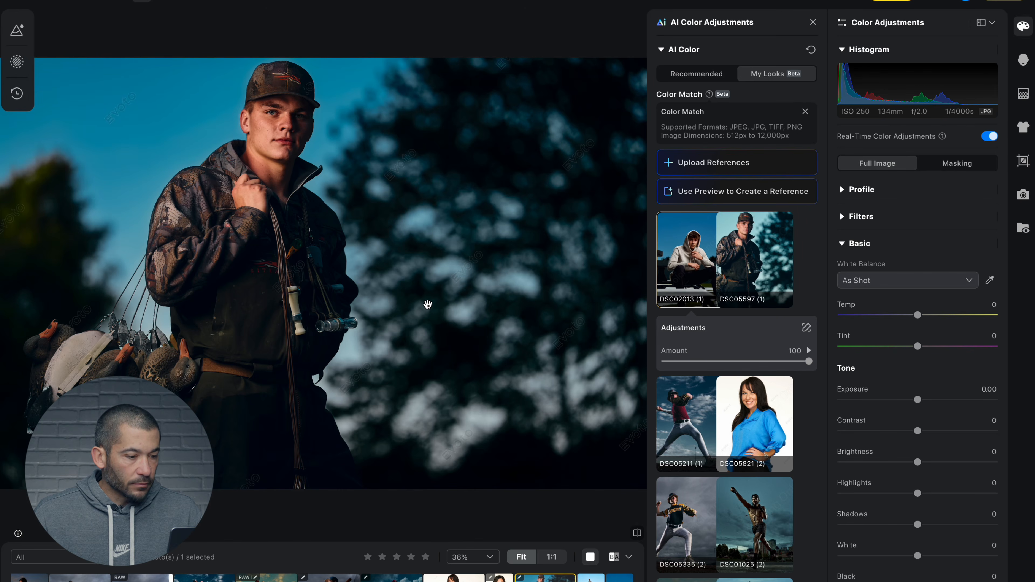
Find the two shirtless boxer photos and compare the teal-graded JPG with the ungraded RAW shot
{"action": "scroll", "coordinate": [343, 577], "scroll_direction": "left", "scroll_amount": 8}
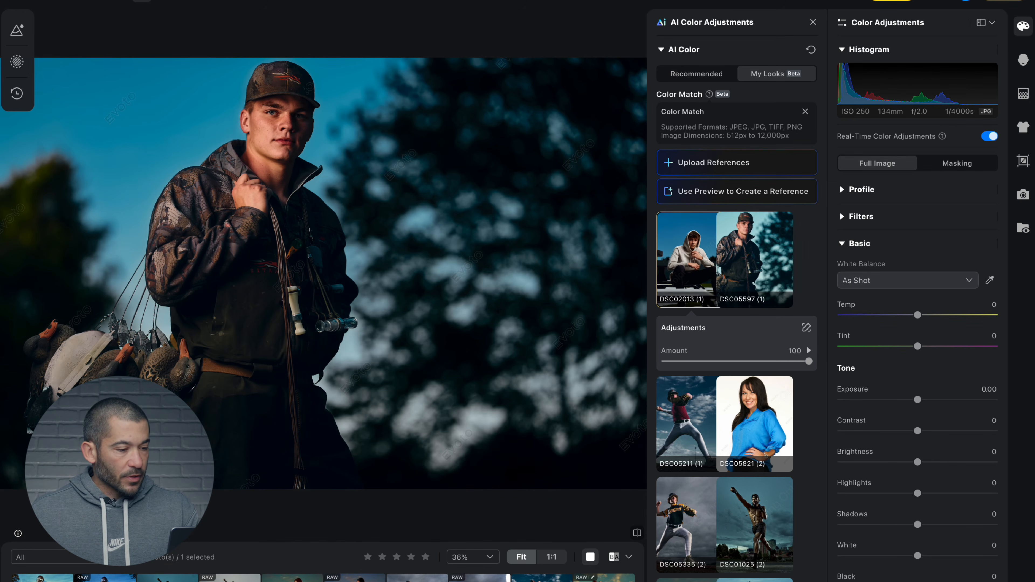
{"action": "left_click", "coordinate": [230, 579]}
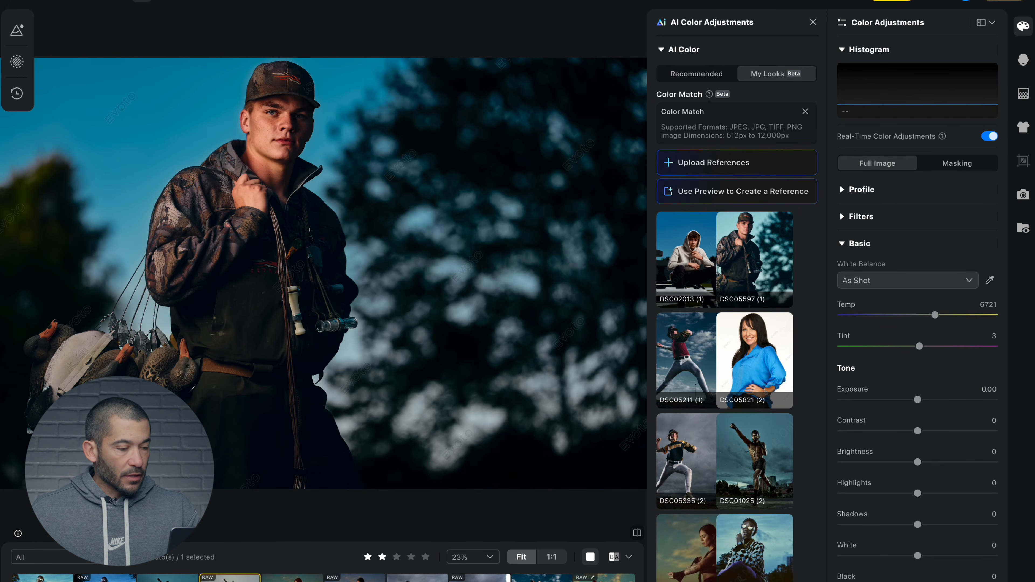
{"action": "left_click", "coordinate": [167, 579]}
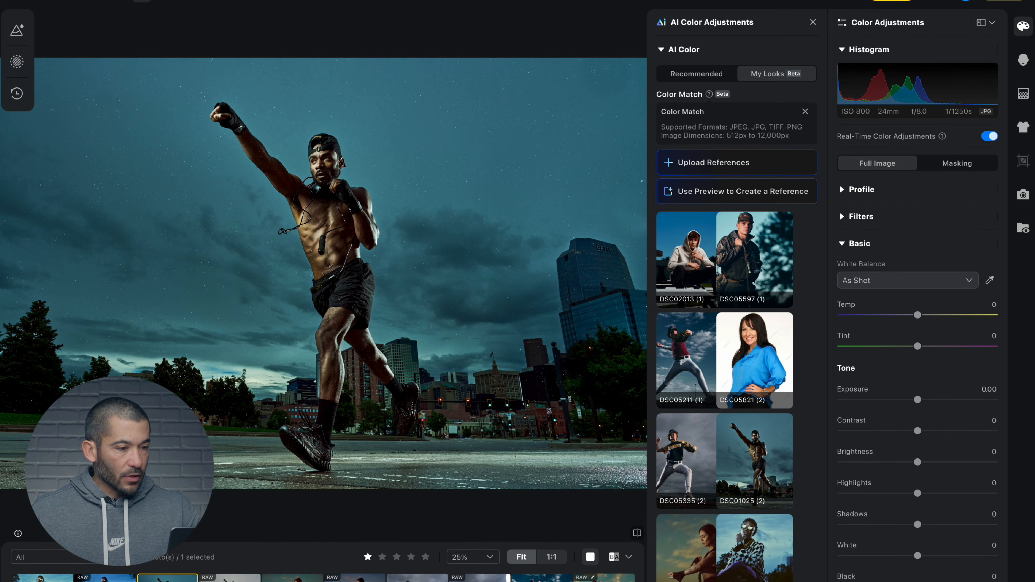
{"action": "left_click", "coordinate": [230, 579]}
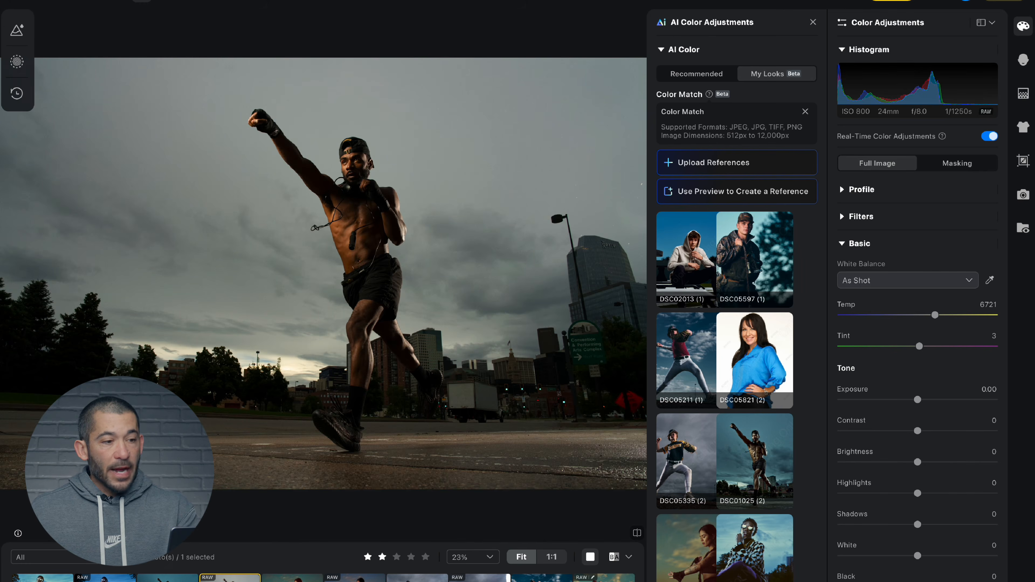
{"action": "left_click", "coordinate": [168, 579]}
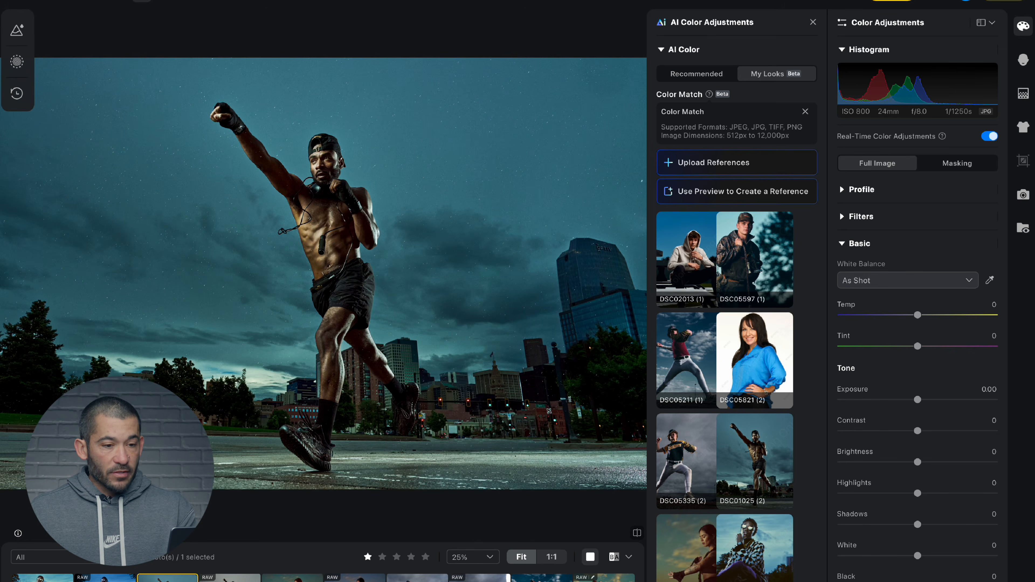
Apply the DSC01025 (2) look to the ungraded RAW boxer photo and compare it with the teal boxer photo
{"action": "left_click", "coordinate": [230, 578]}
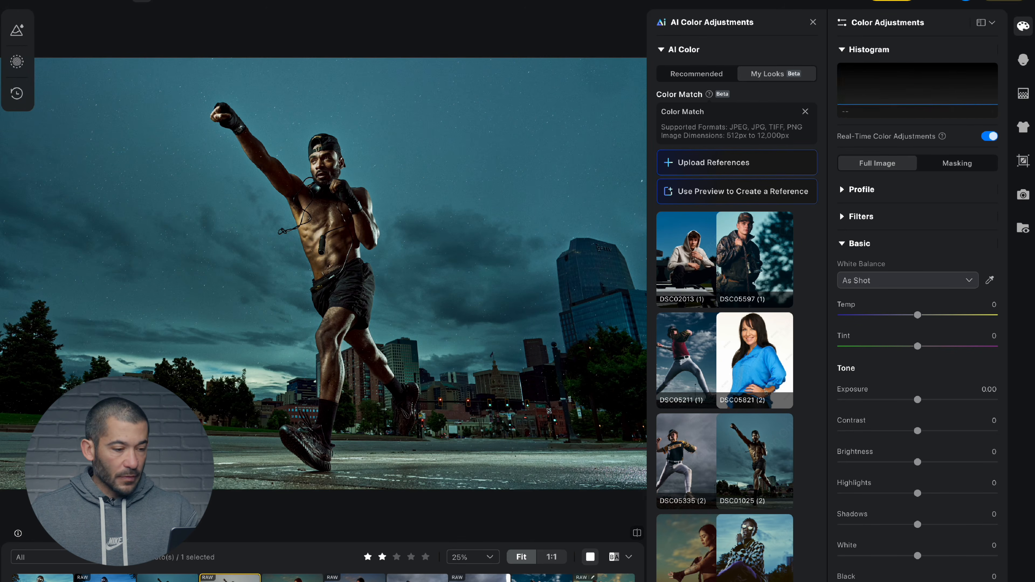
{"action": "left_click", "coordinate": [755, 464]}
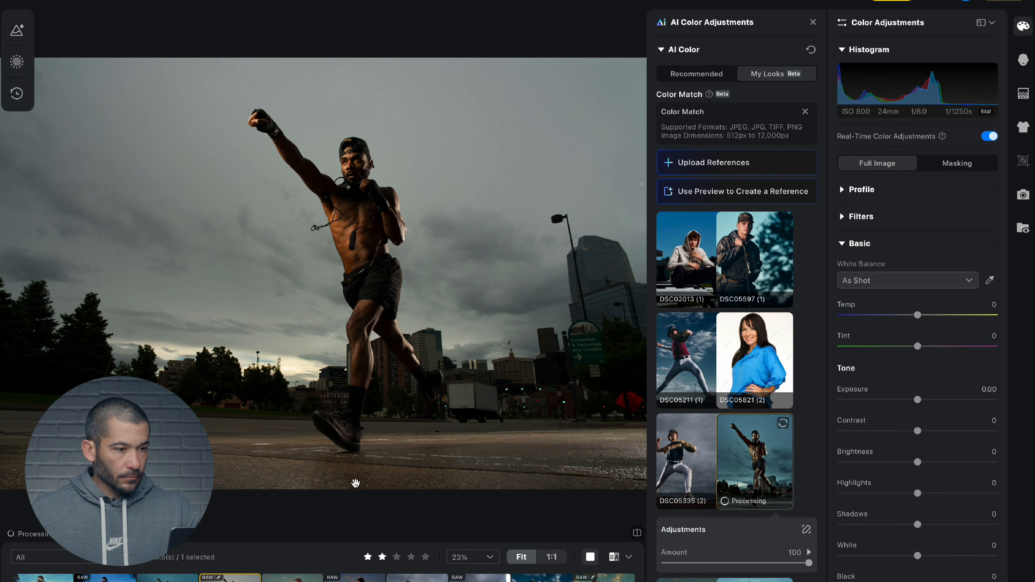
{"action": "key", "text": "Left"}
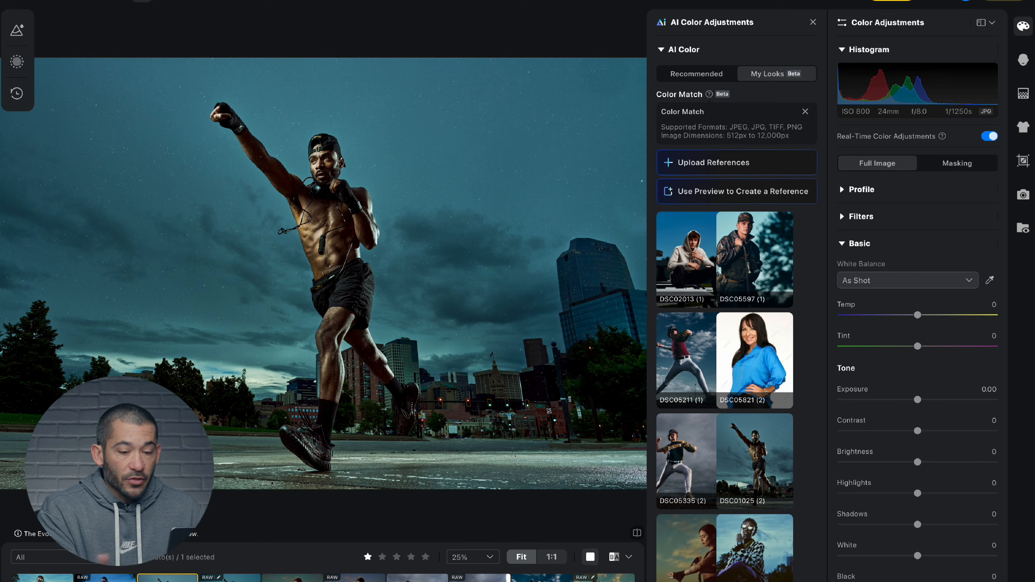
{"action": "key", "text": "Right"}
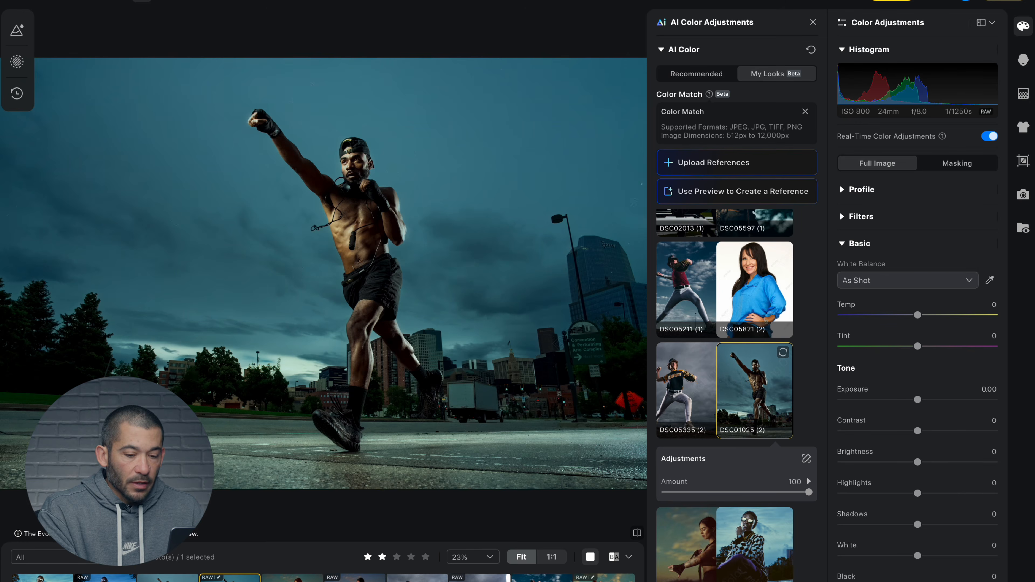
{"action": "key", "text": "Left"}
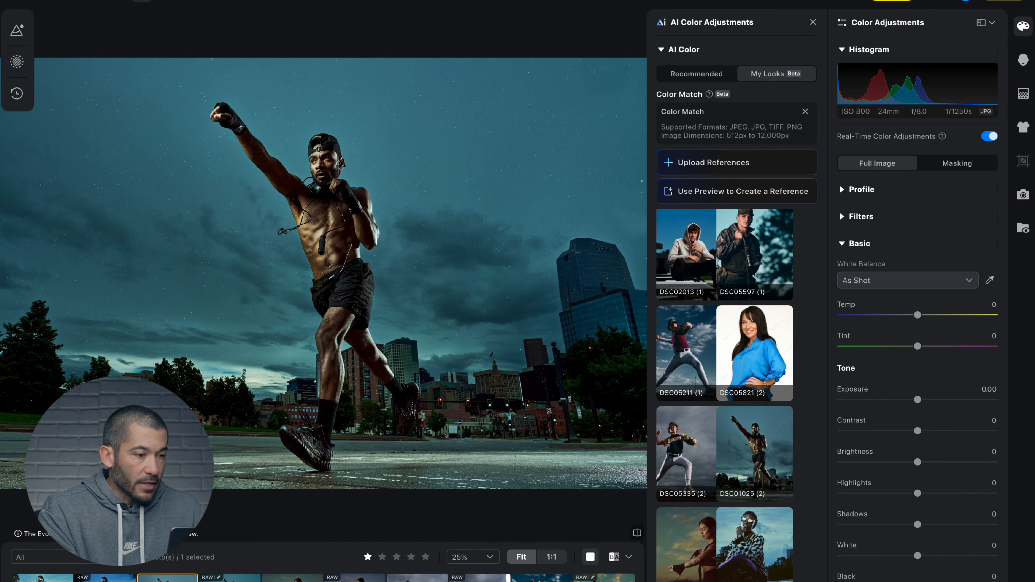
{"action": "key", "text": "Right"}
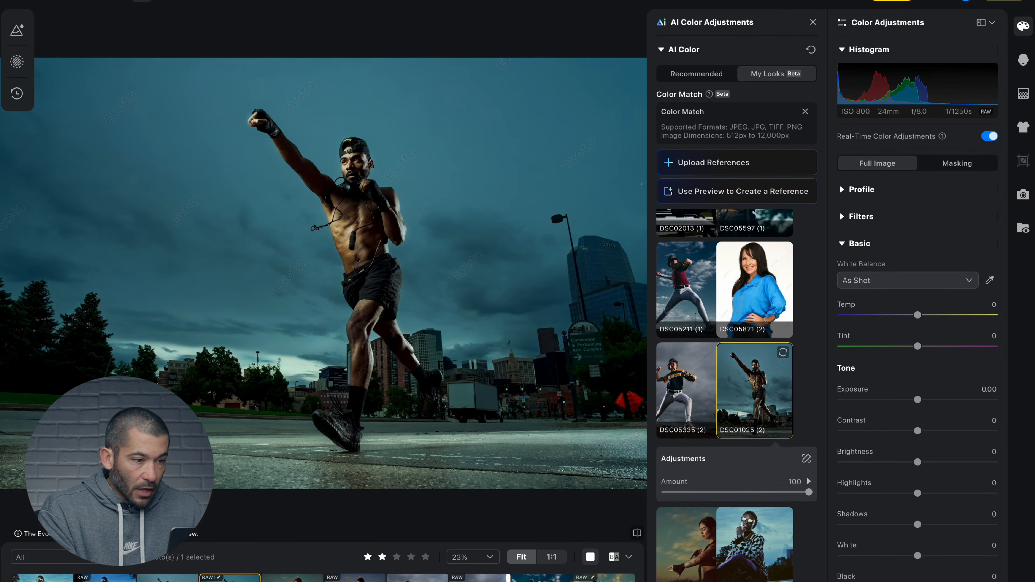
{"action": "key", "text": "Left"}
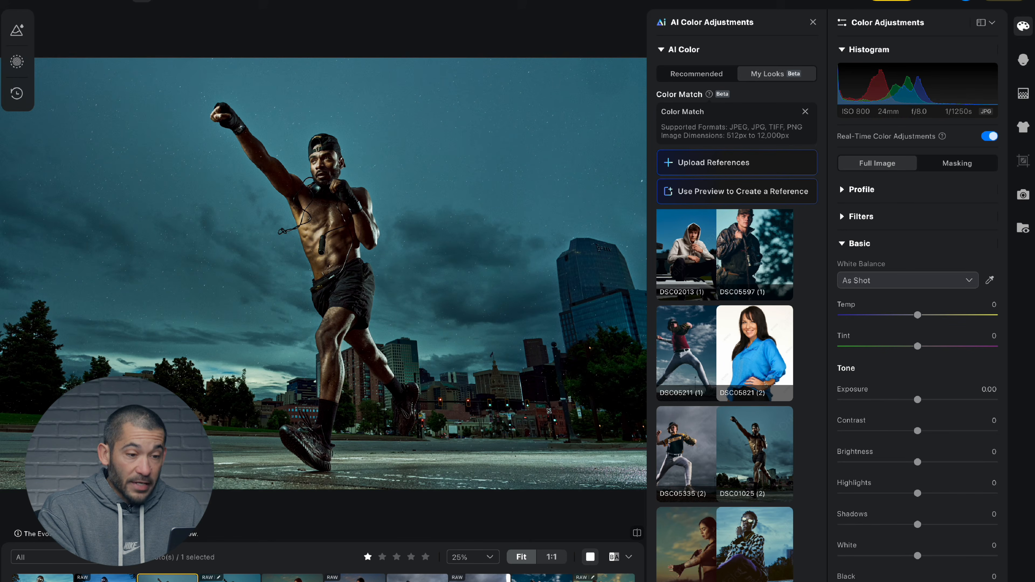
{"action": "key", "text": "Right"}
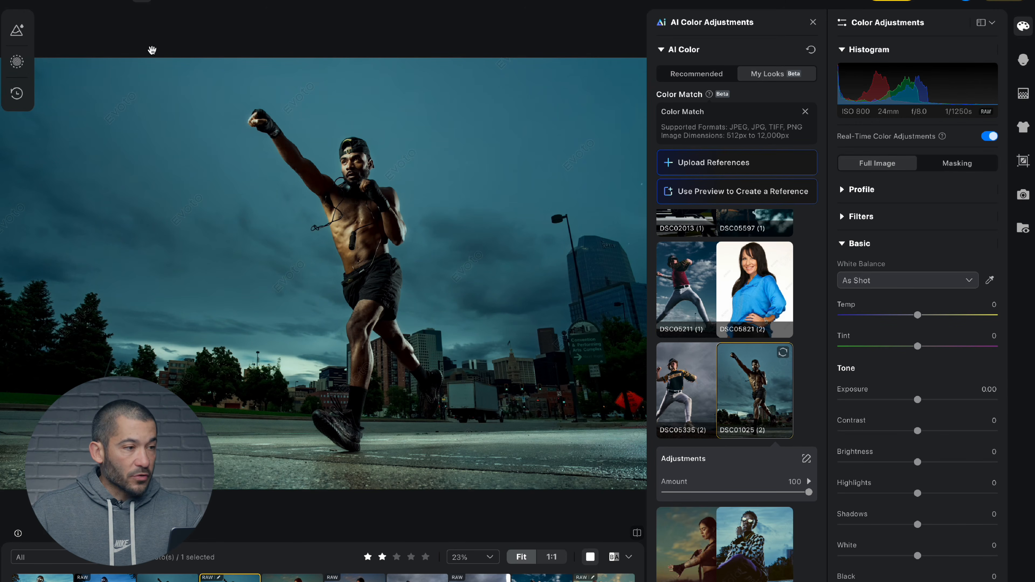
Create a color reference from the ungraded RAW boxer photo and apply it to the teal boxer JPG
{"action": "key", "text": "Left"}
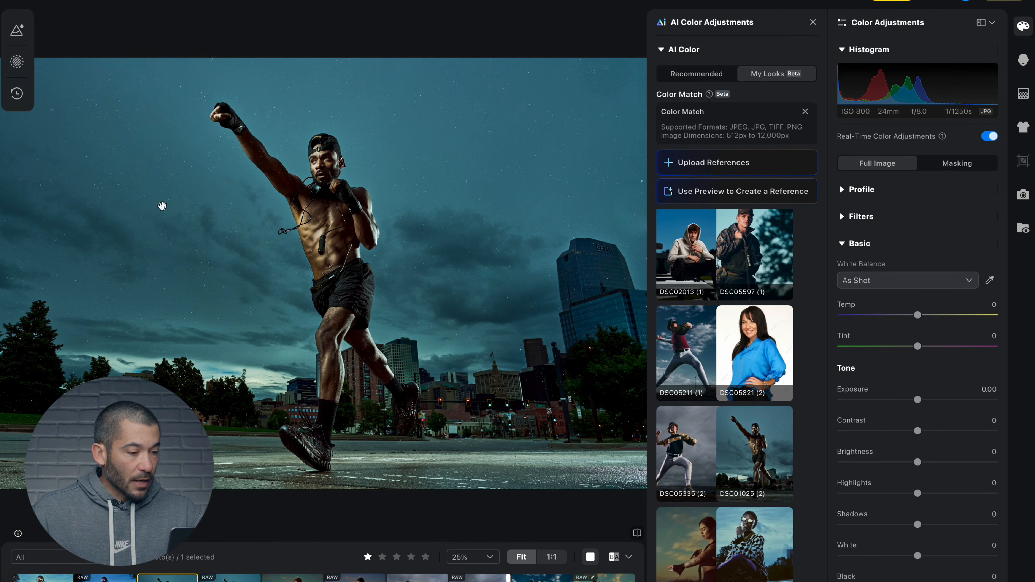
{"action": "left_click", "coordinate": [228, 577]}
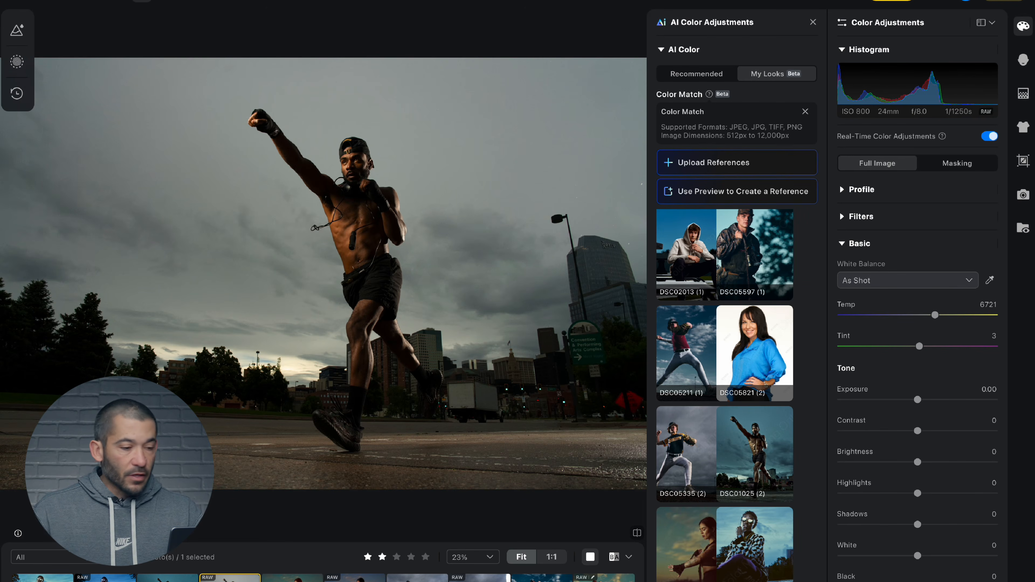
{"action": "left_click", "coordinate": [721, 188]}
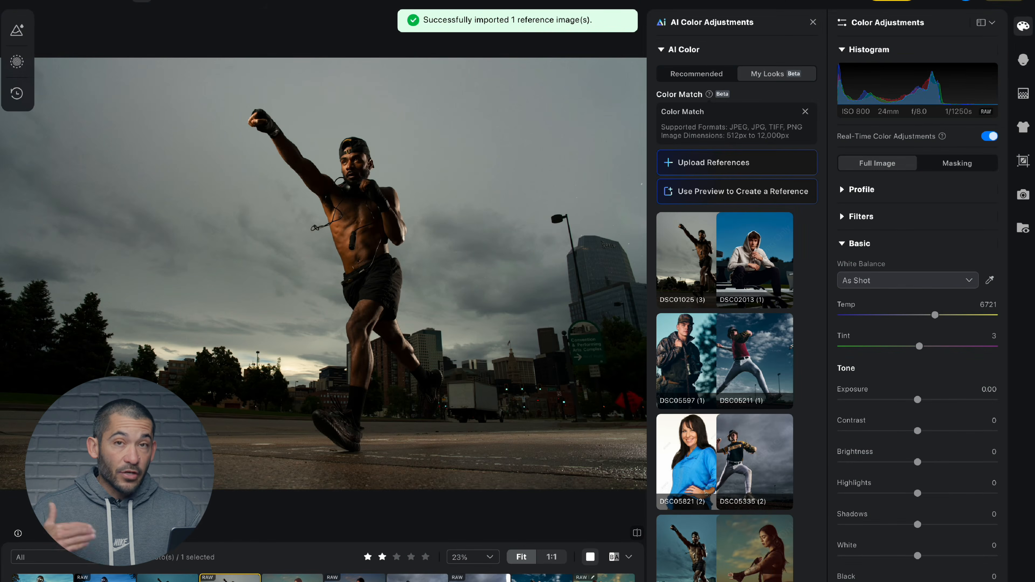
{"action": "key", "text": "Left"}
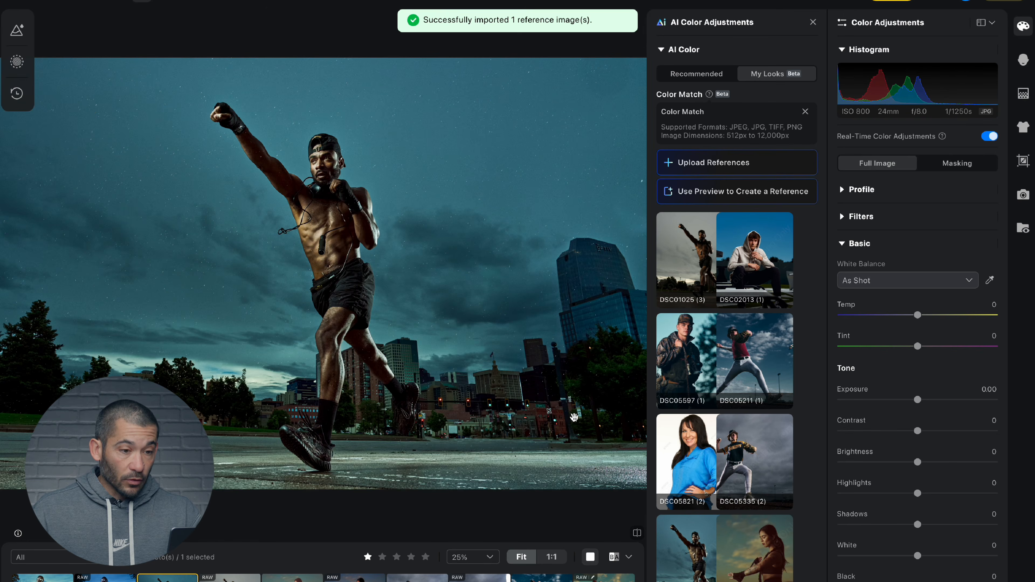
{"action": "left_click", "coordinate": [701, 250]}
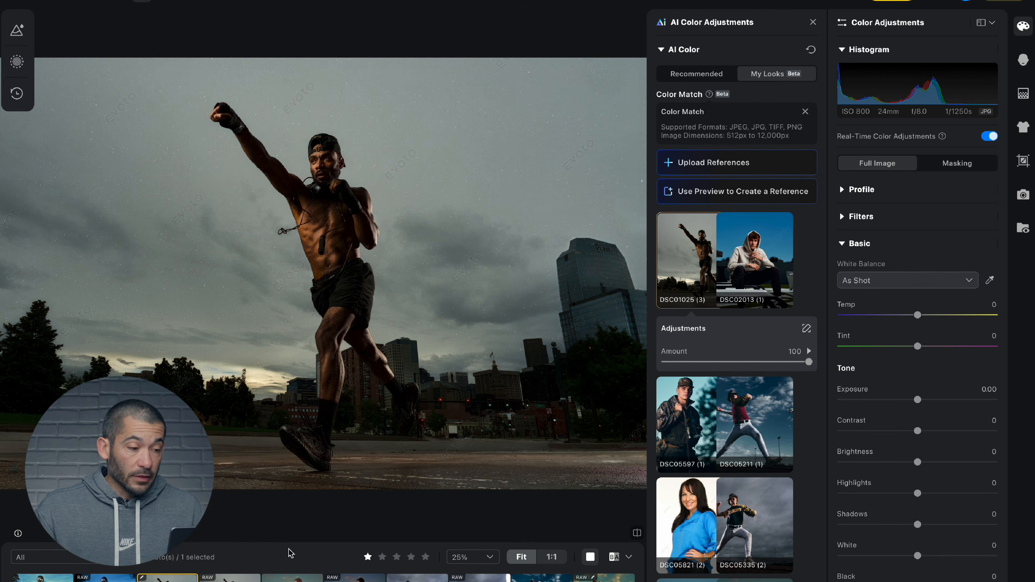
Compare the matched boxer JPG with the RAW boxer photo used as its color reference
{"action": "left_click", "coordinate": [256, 574]}
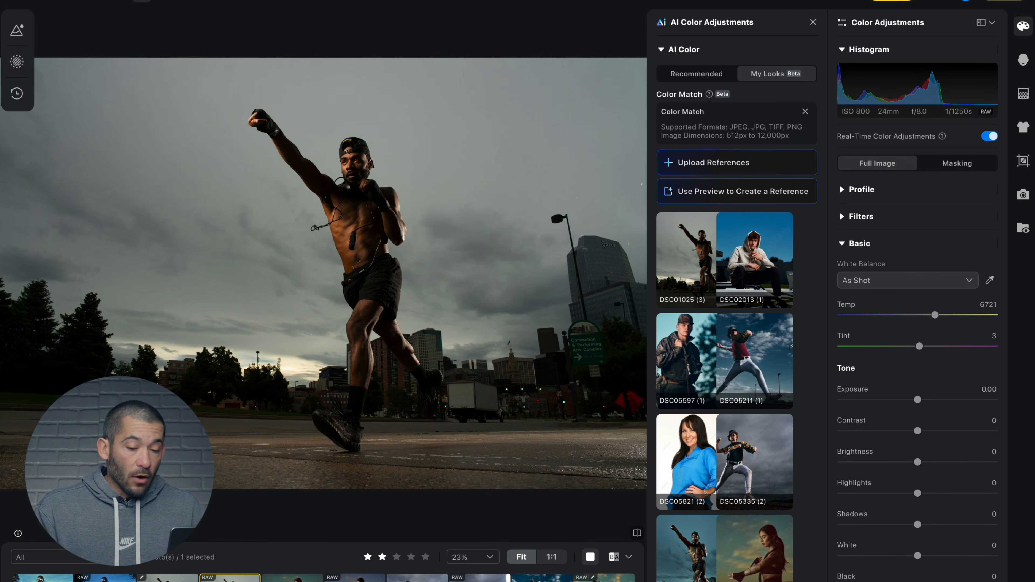
{"action": "key", "text": "Left"}
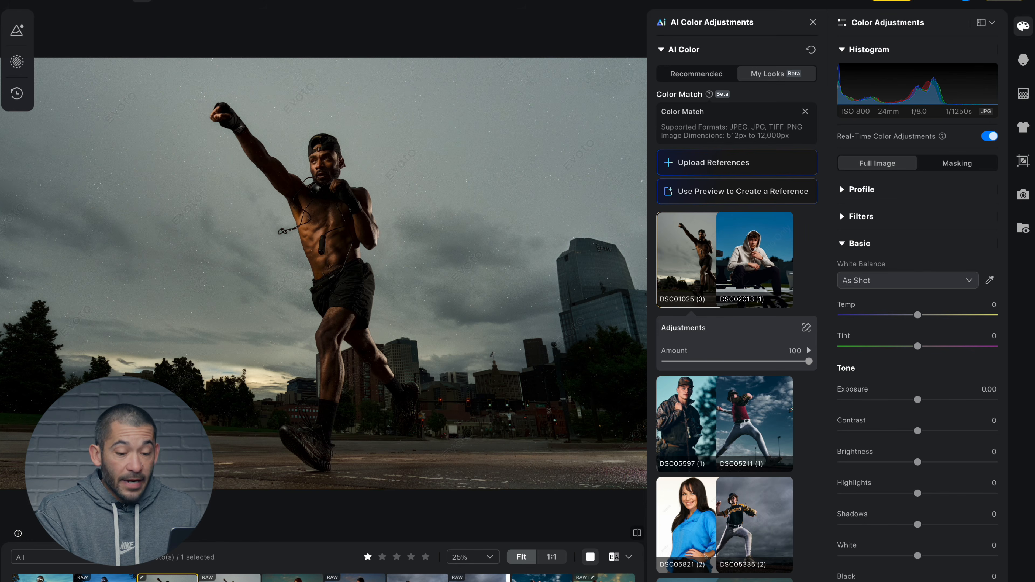
{"action": "key", "text": "Right"}
{"action": "key", "text": "Left"}
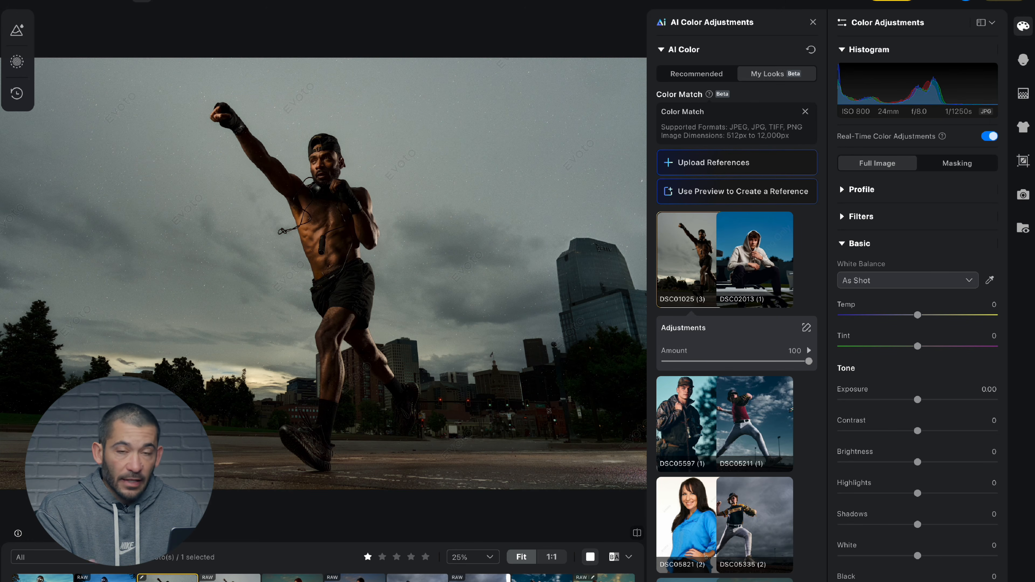
{"action": "left_click", "coordinate": [230, 578]}
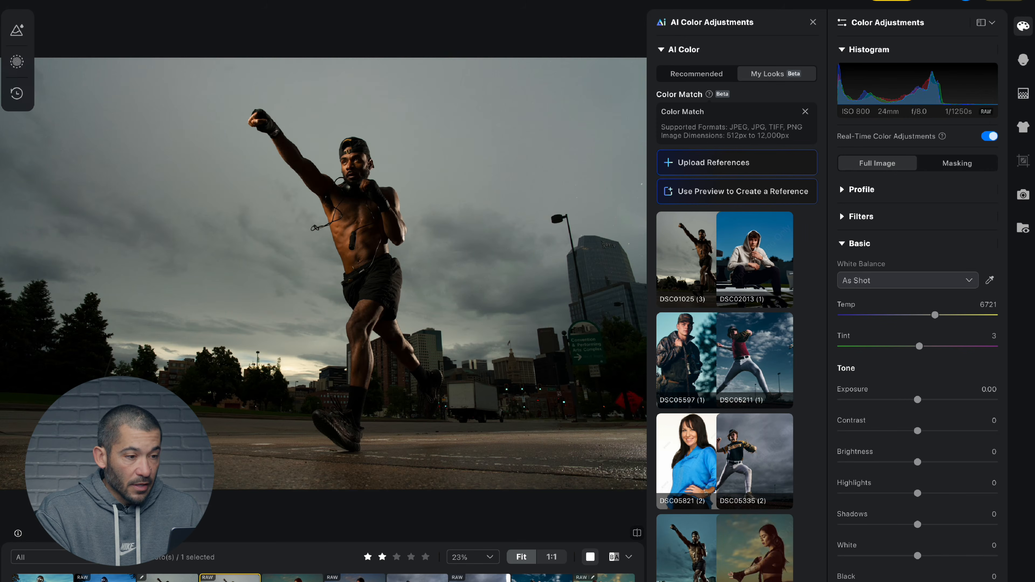
{"action": "left_click", "coordinate": [167, 578]}
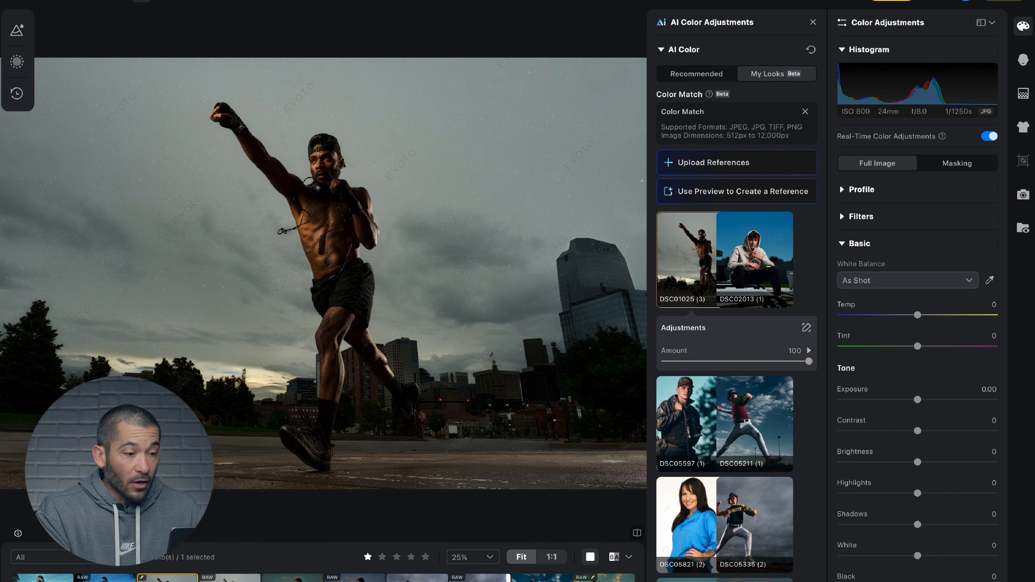